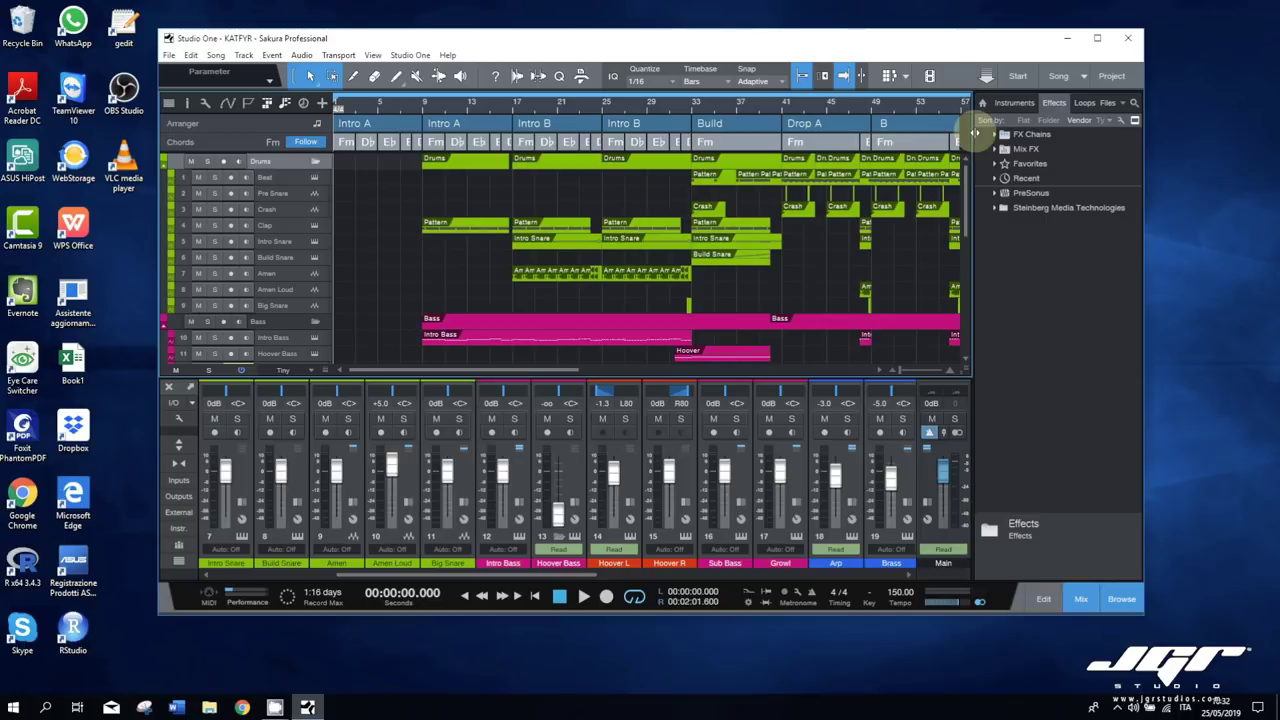
Step: Minimize the Studio One and CamStudio windows and open the Power & sleep page of the Windows system settings
left_click(1066, 39)
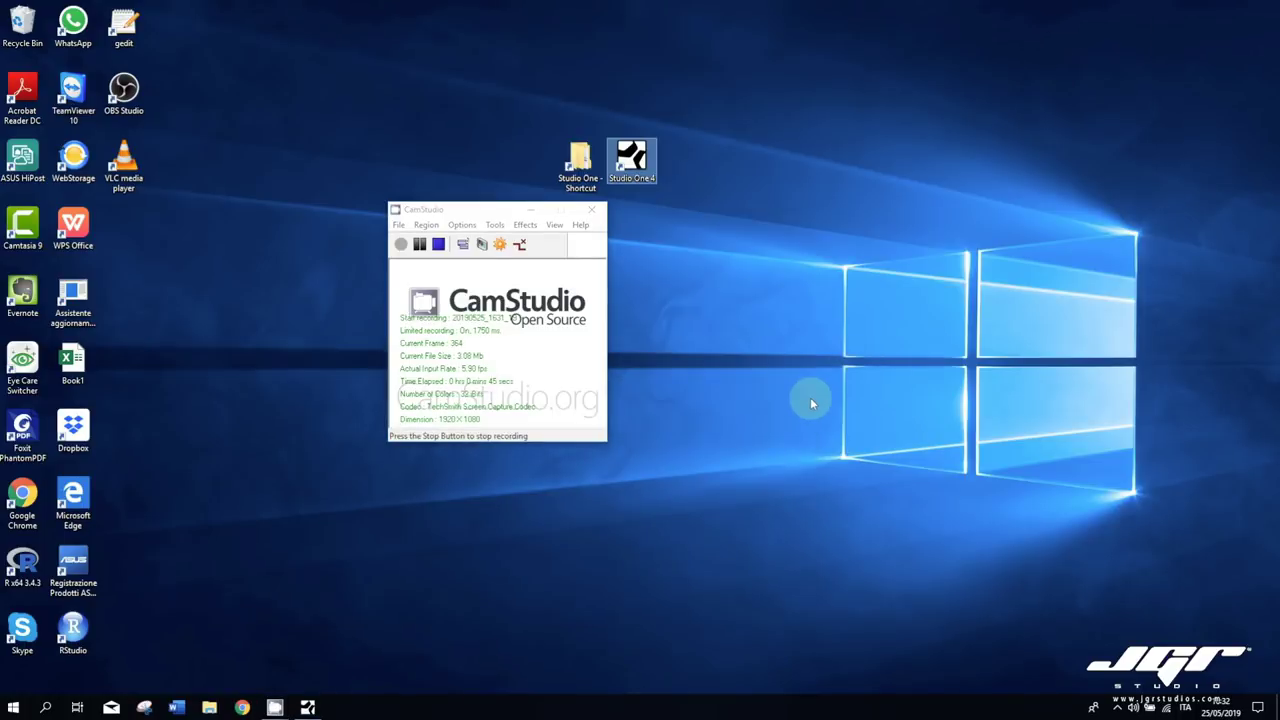
left_click(528, 209)
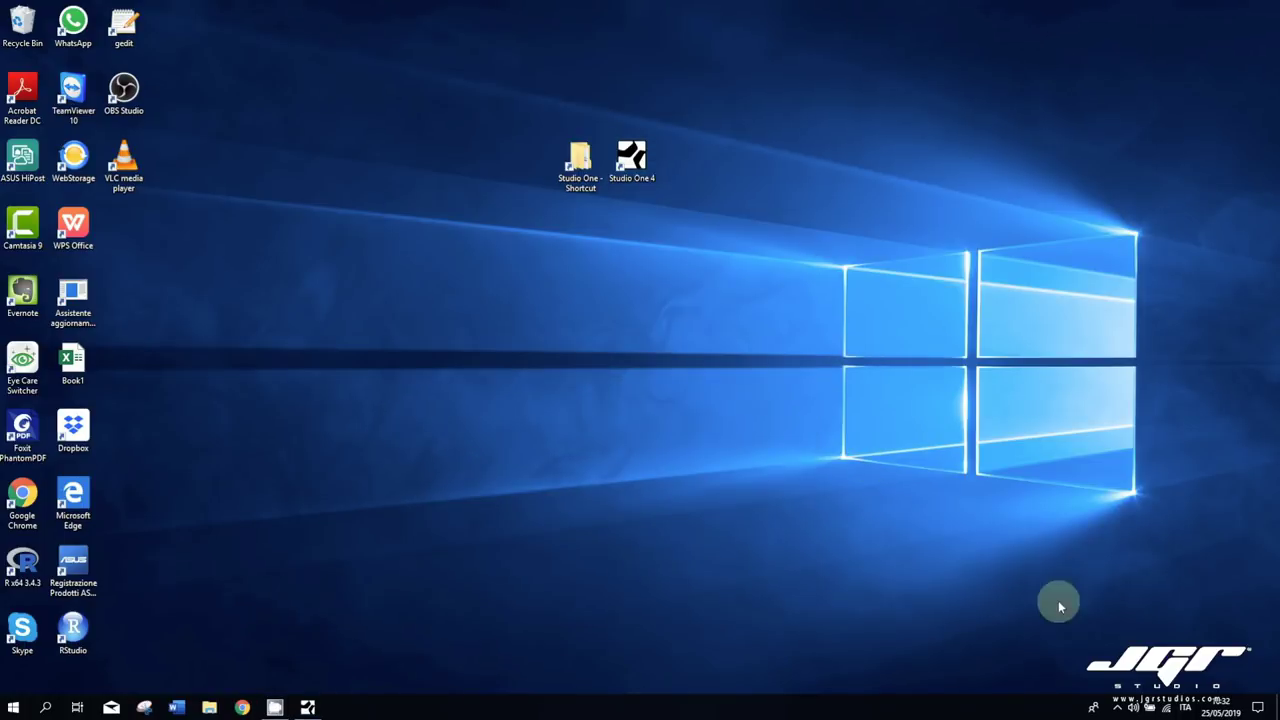
left_click(1258, 707)
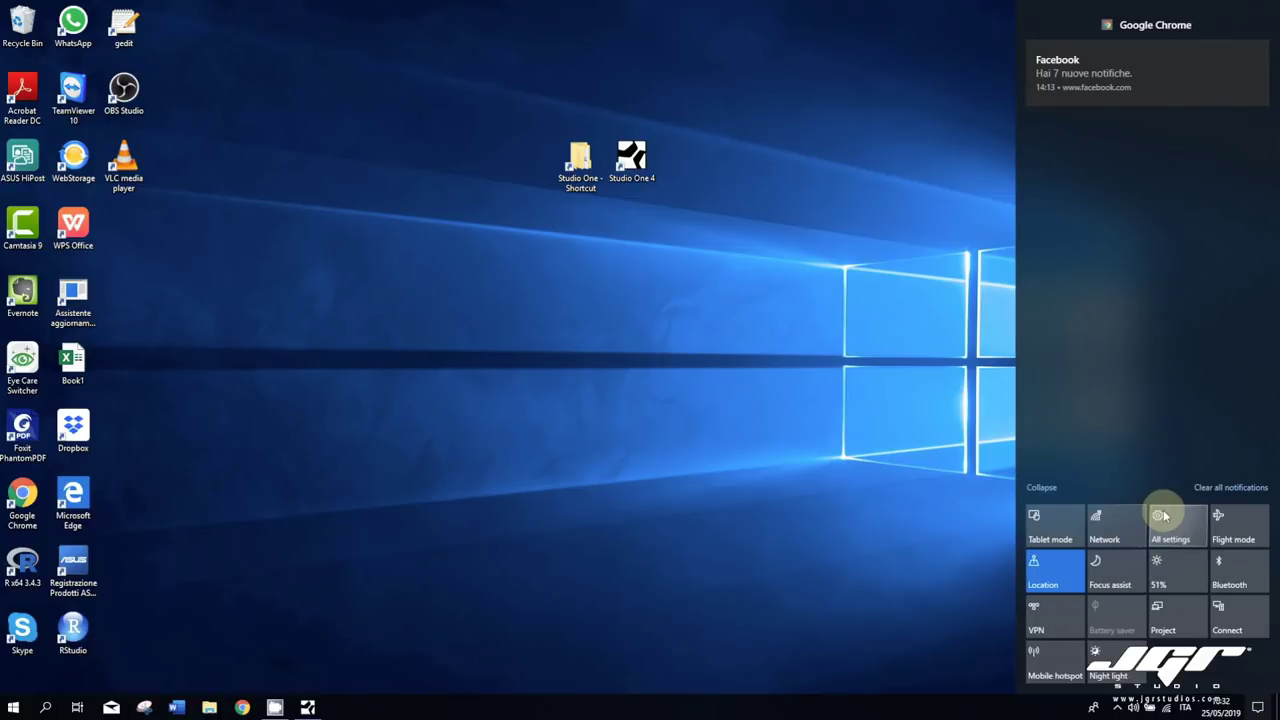
left_click(1158, 512)
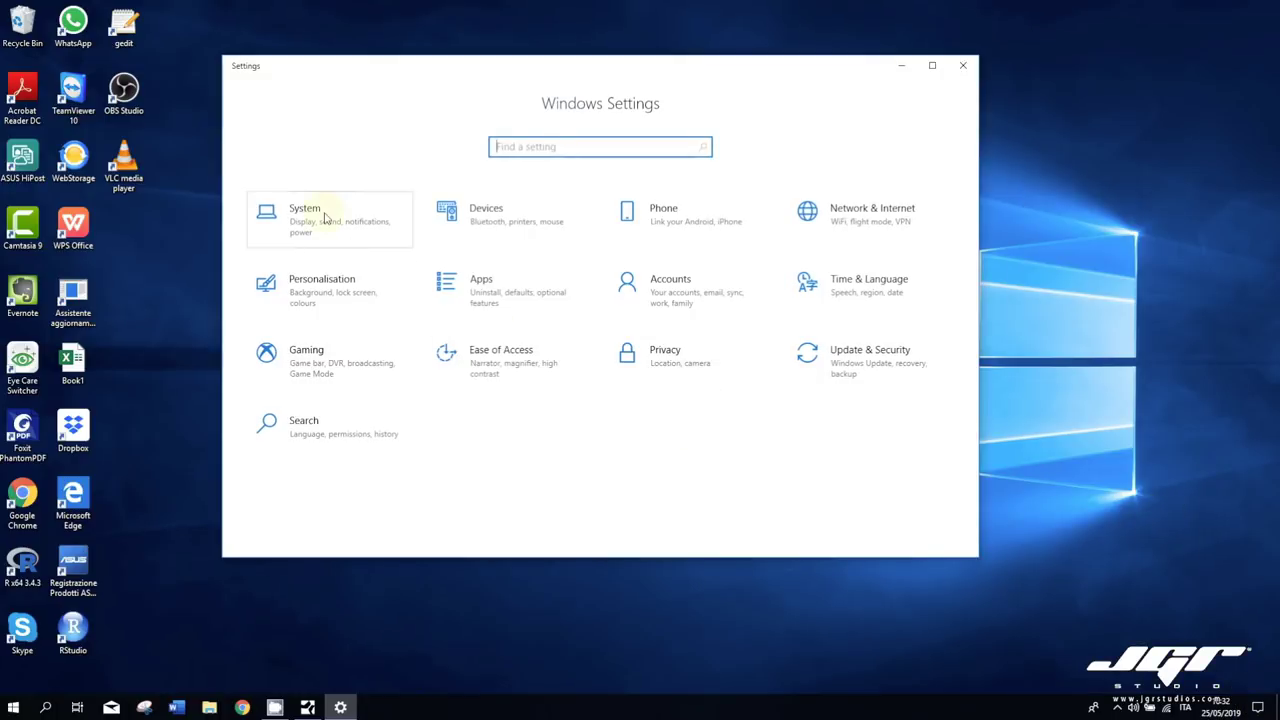
left_click(320, 212)
scroll(306, 322, "down", 2)
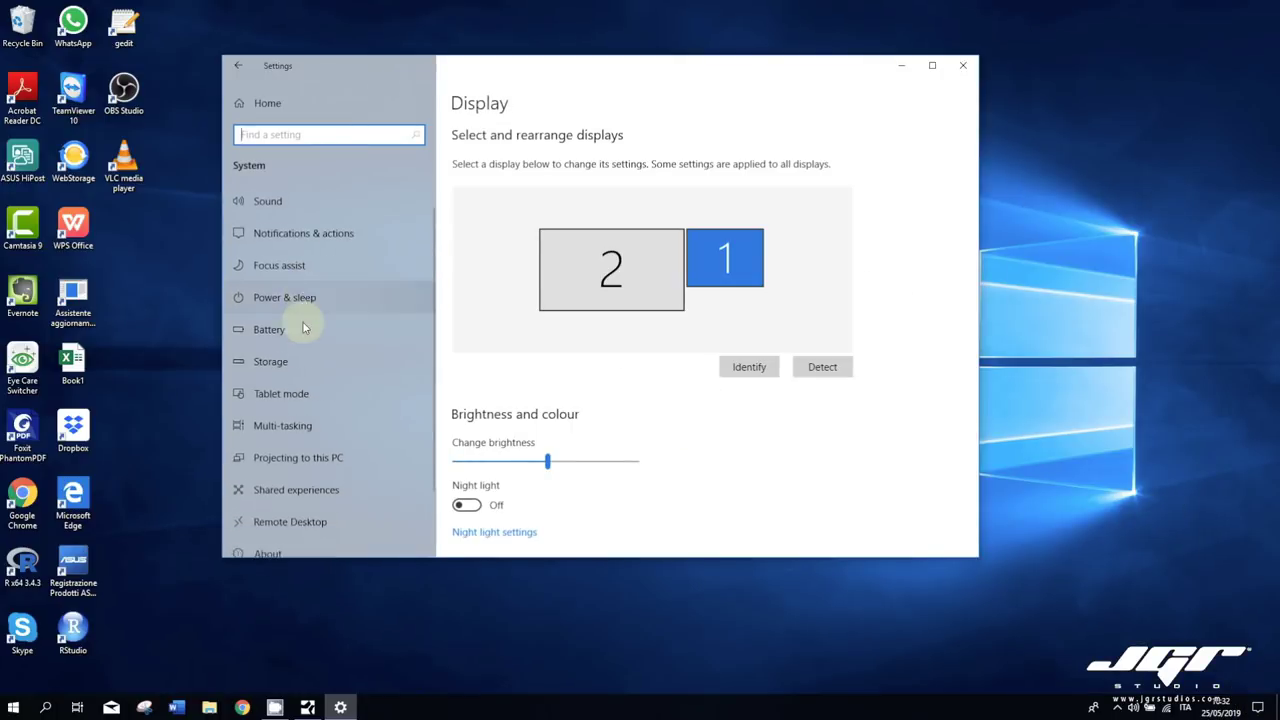
scroll(305, 327, "up", 2)
left_click(303, 324)
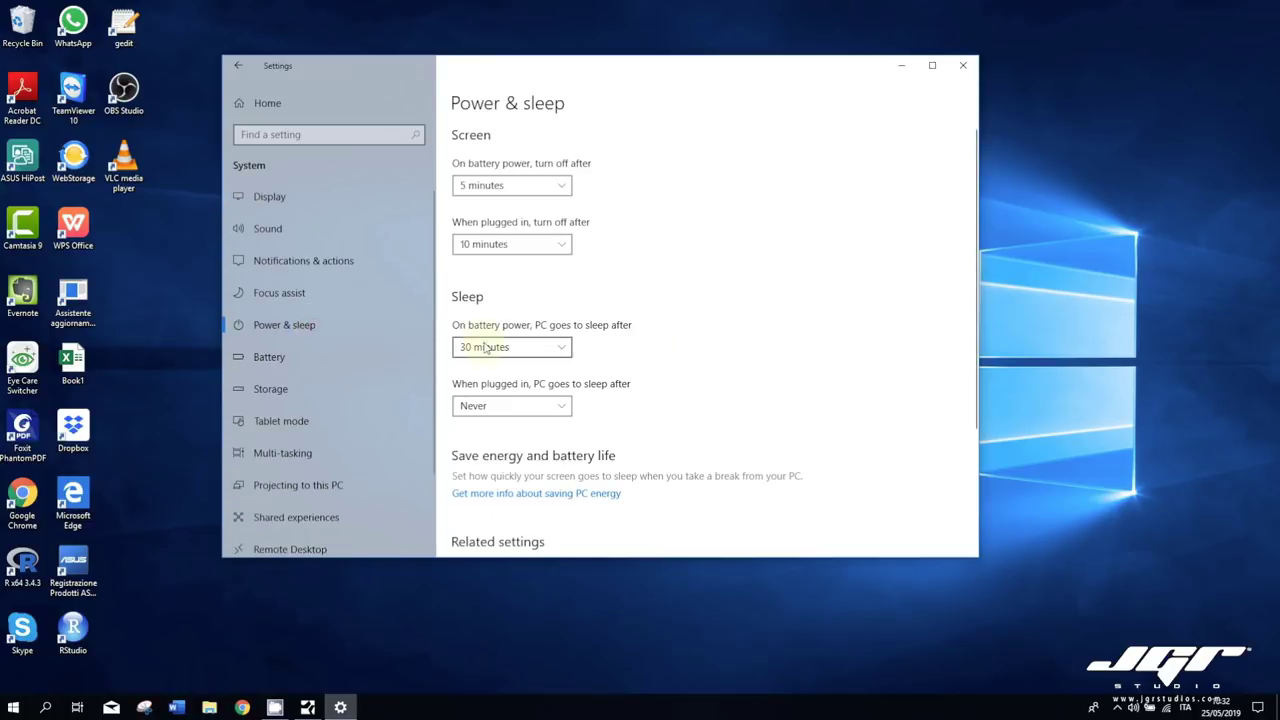
Step: Check which power plans are offered in the additional power settings and close the Power Options window
scroll(722, 340, "down", 2)
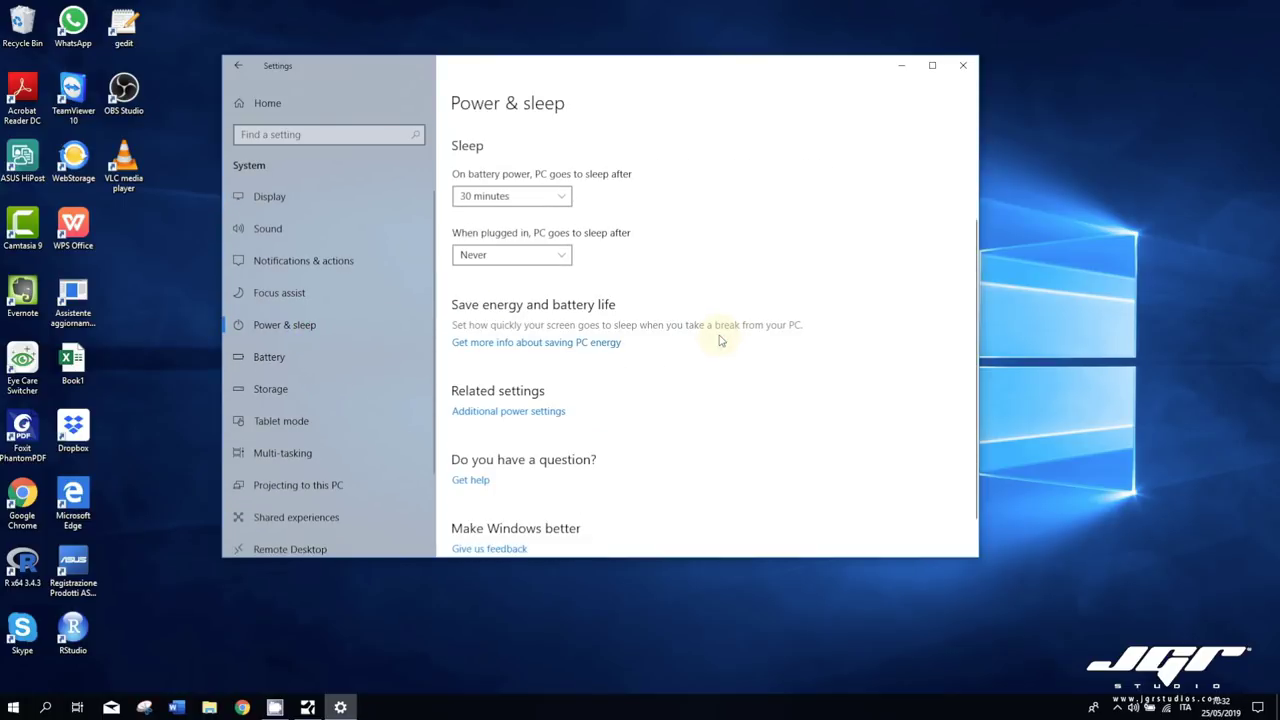
left_click(497, 420)
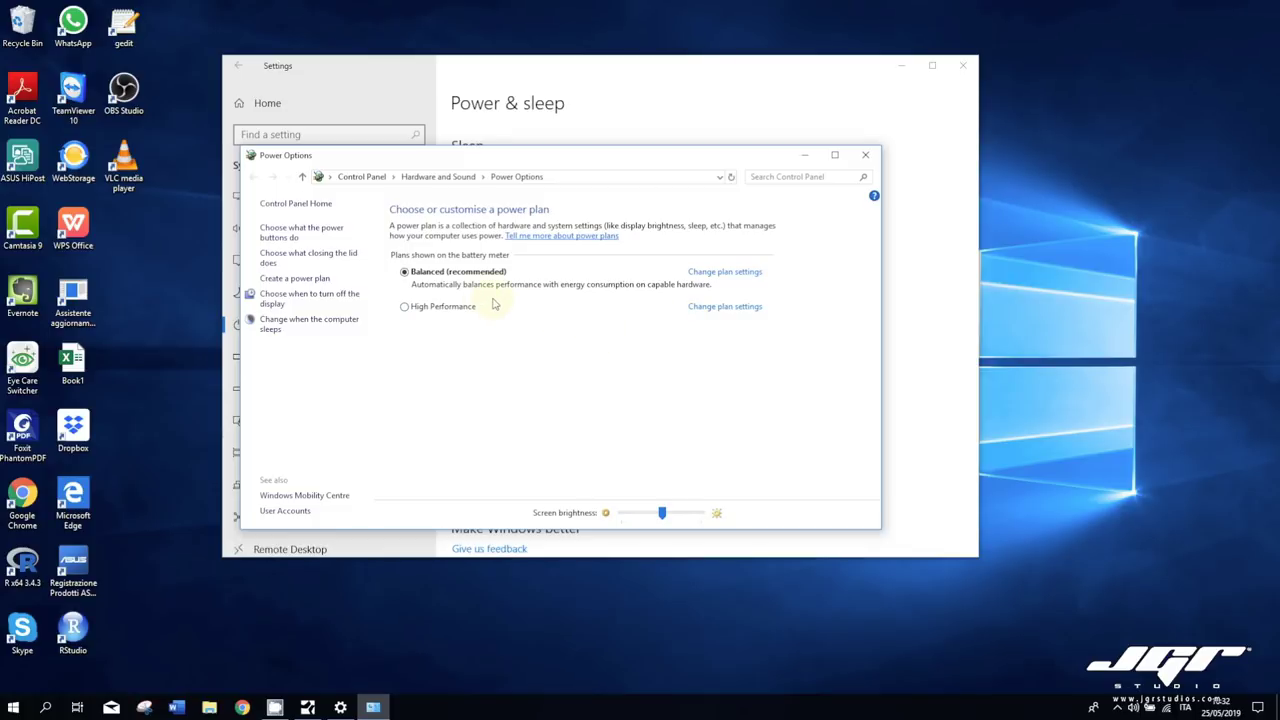
left_click(874, 154)
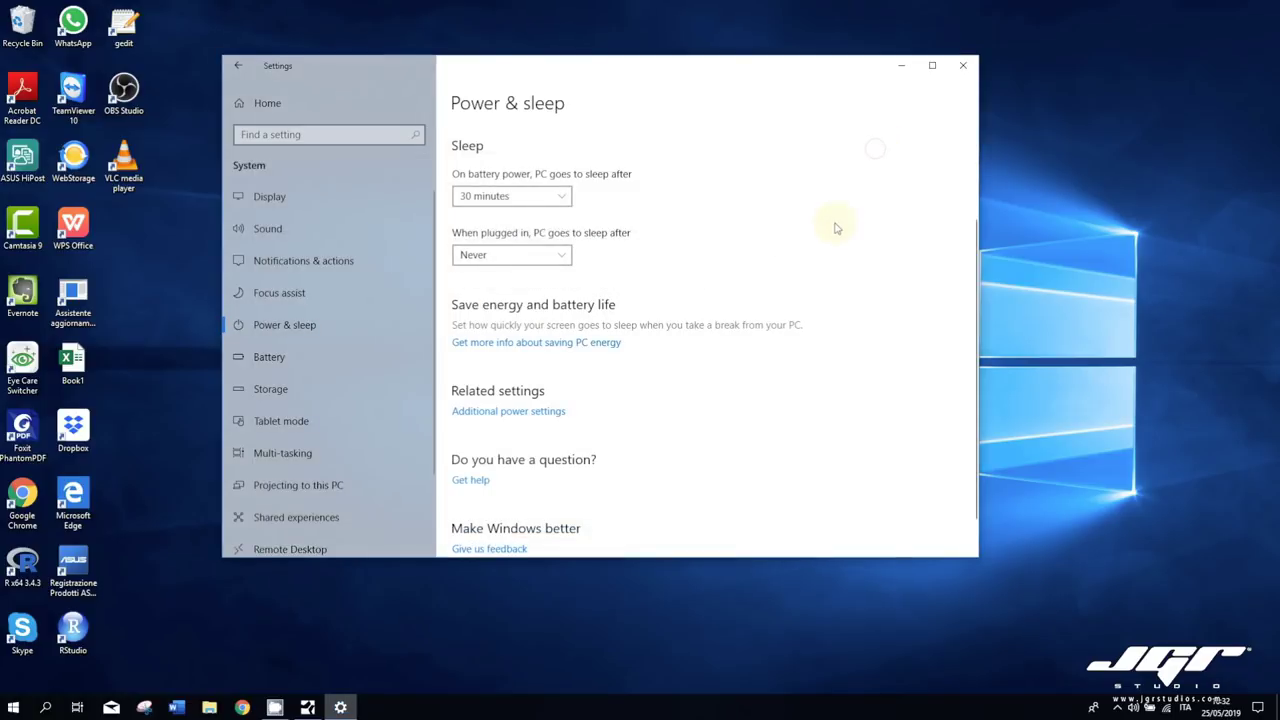
Step: Launch regedit and allow it to make changes to the computer
key("super")
type("regedit")
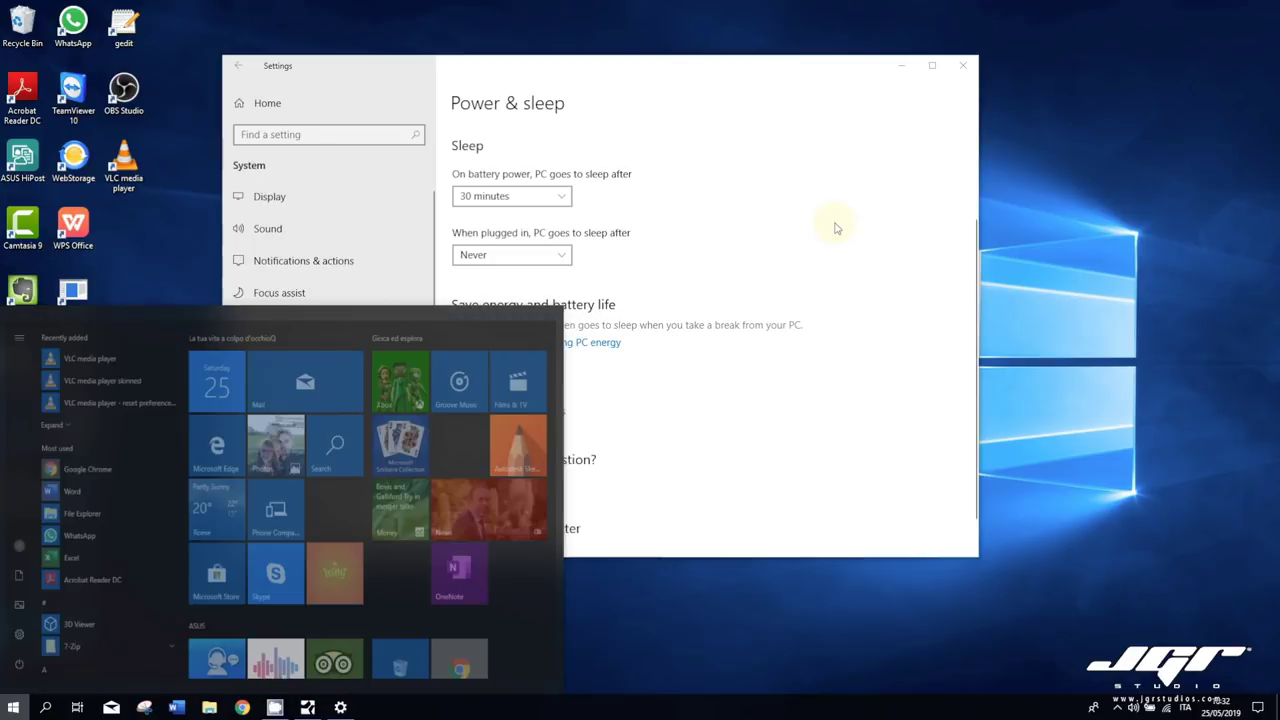
key("Return")
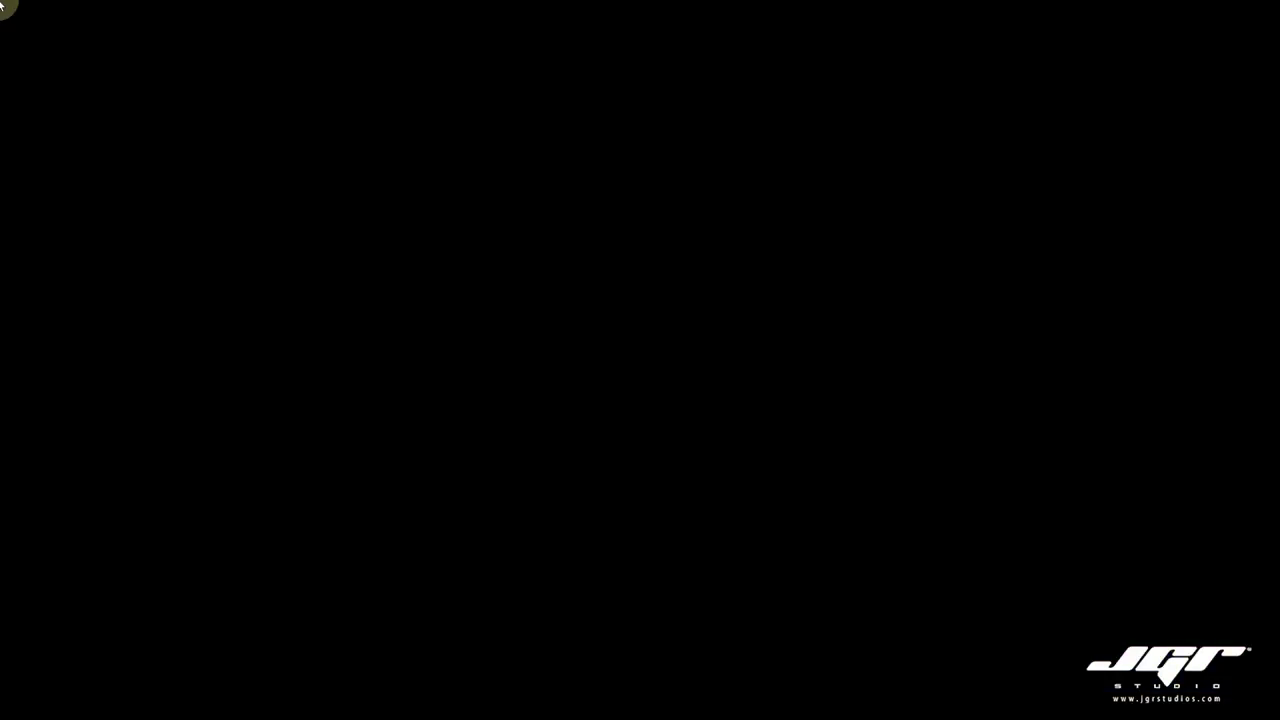
key("alt+y")
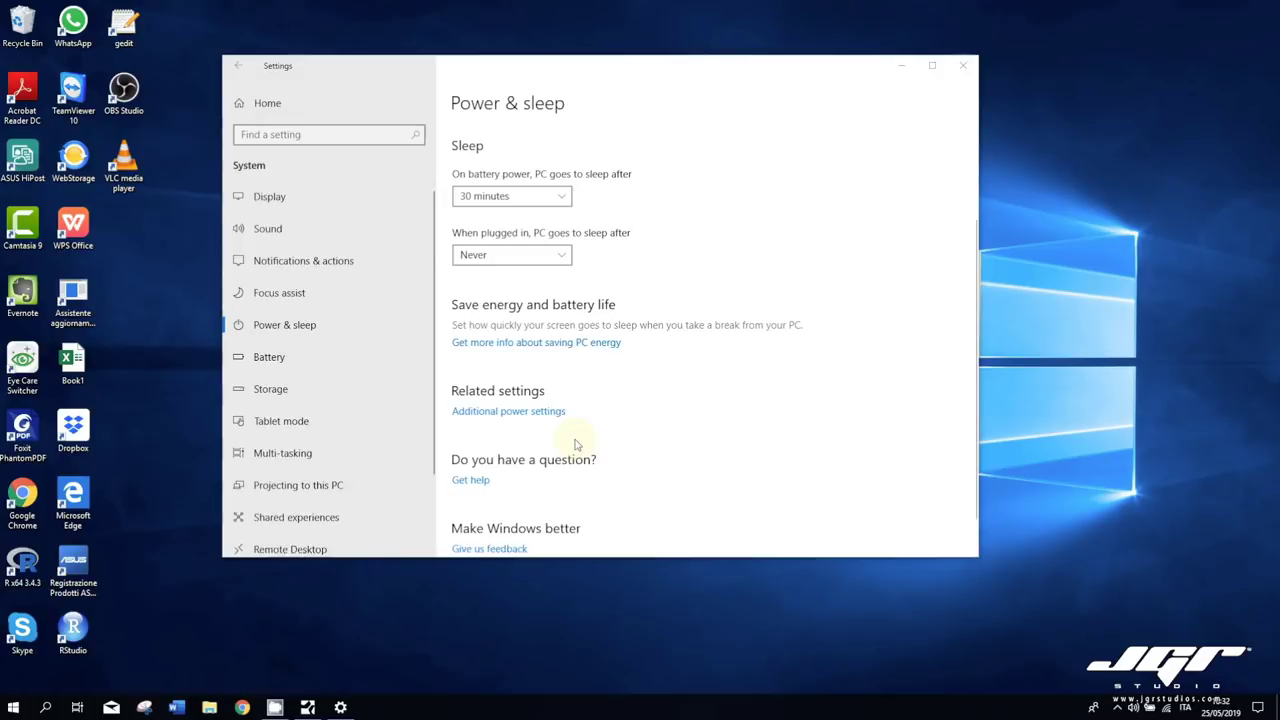
Step: Navigate to the registry key HKEY_LOCAL_MACHINE\SYSTEM\CurrentControlSet\Control\Power
scroll(205, 235, "up", 10)
scroll(210, 235, "up", 1)
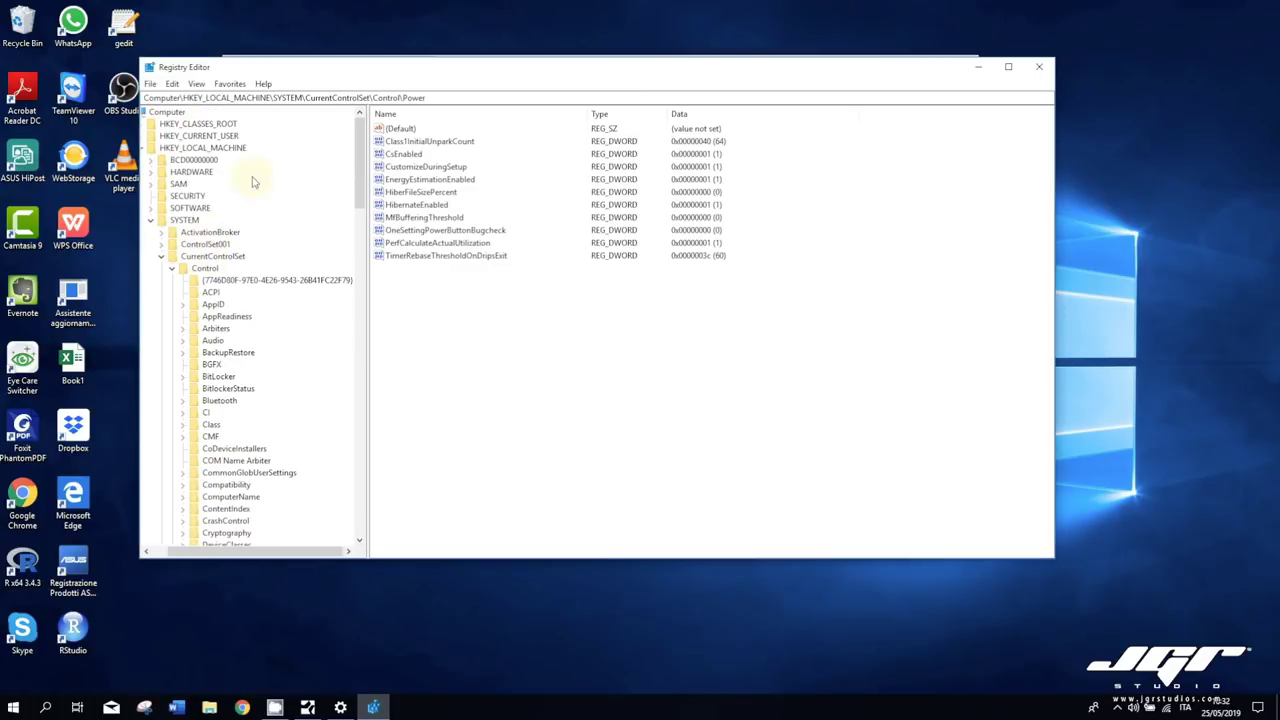
left_click(216, 148)
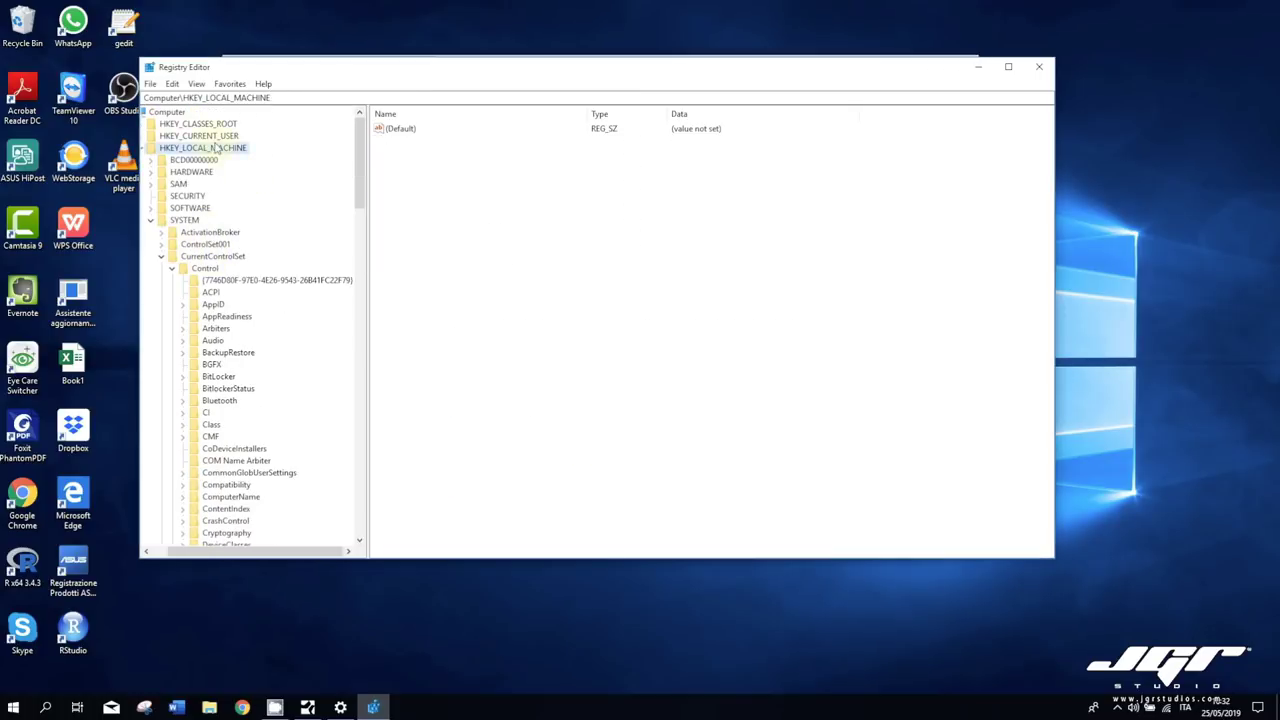
left_click(188, 220)
left_click(200, 258)
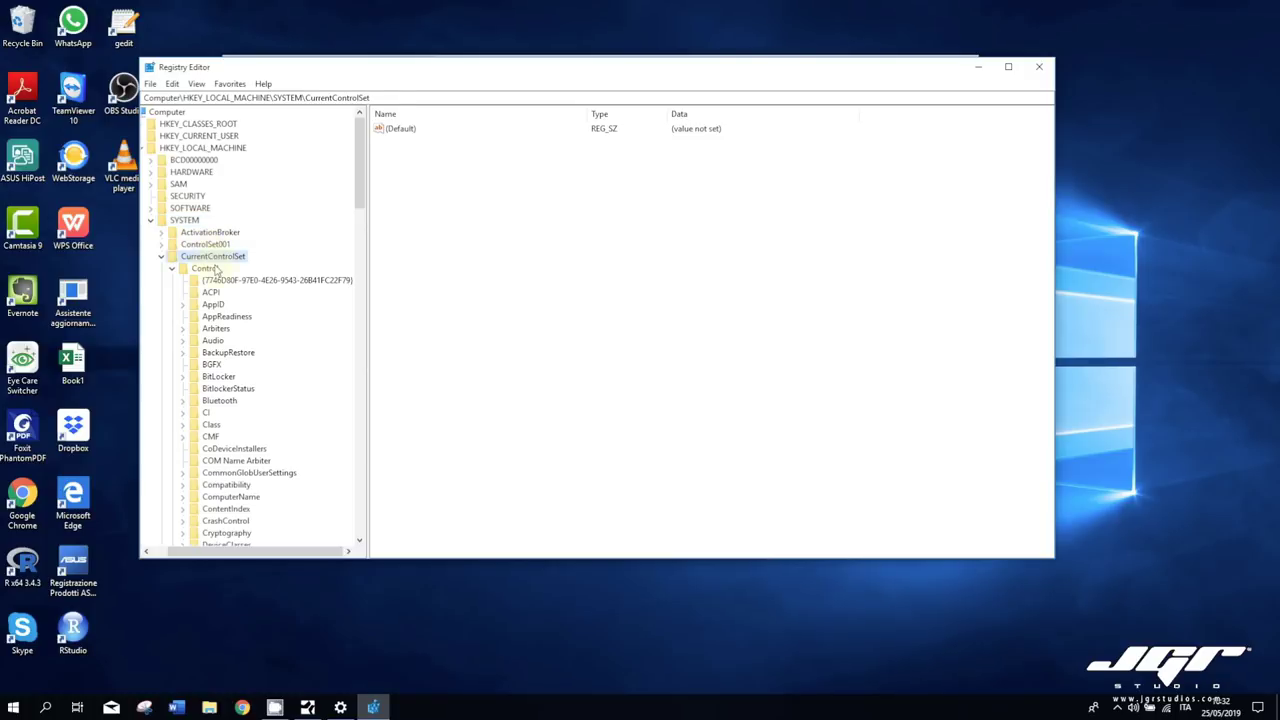
left_click(214, 270)
scroll(222, 280, "down", 18)
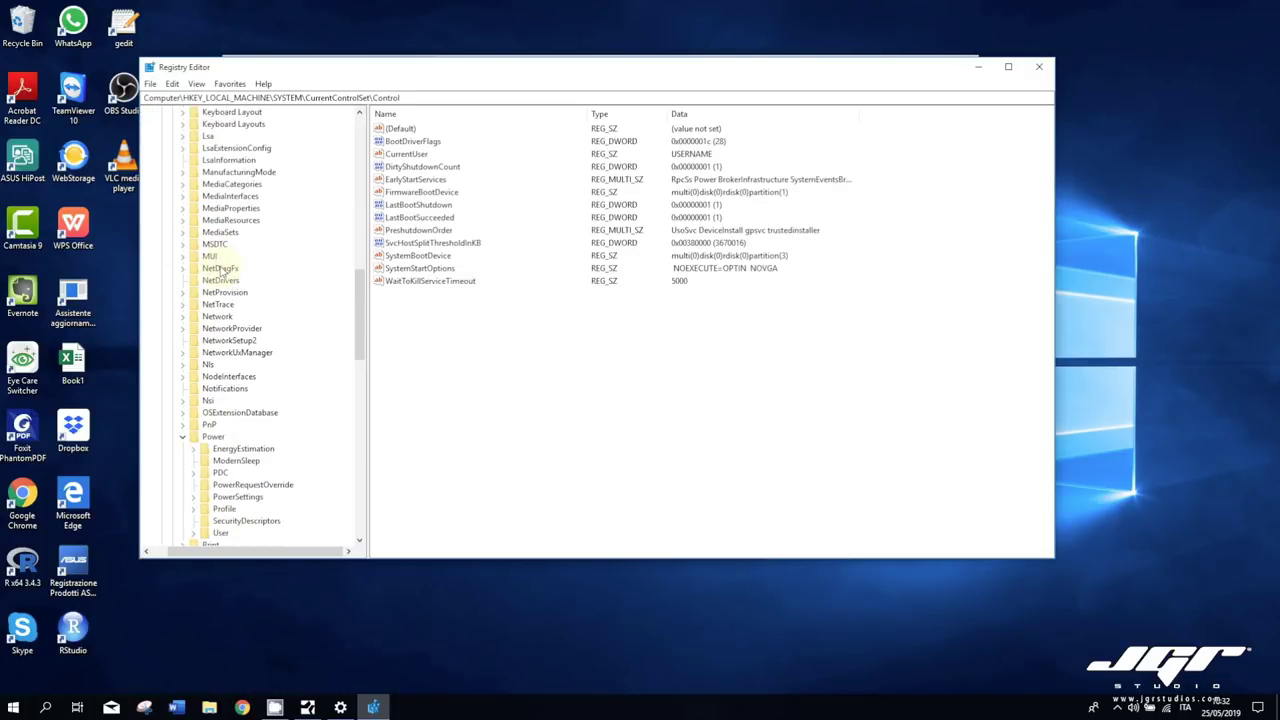
left_click(214, 365)
scroll(225, 360, "down", 2)
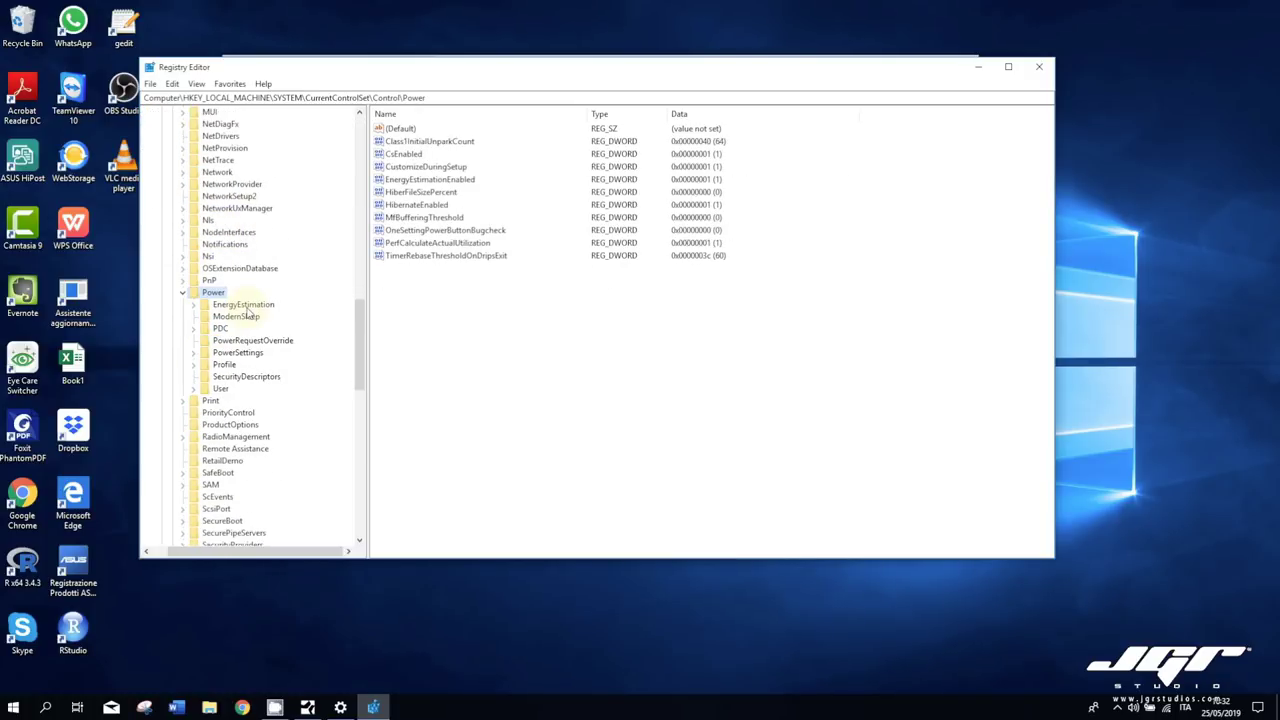
Step: Set the value data of the CsEnabled DWORD to 0
double_click(411, 160)
left_click_drag(299, 131, 603, 183)
left_click(531, 249)
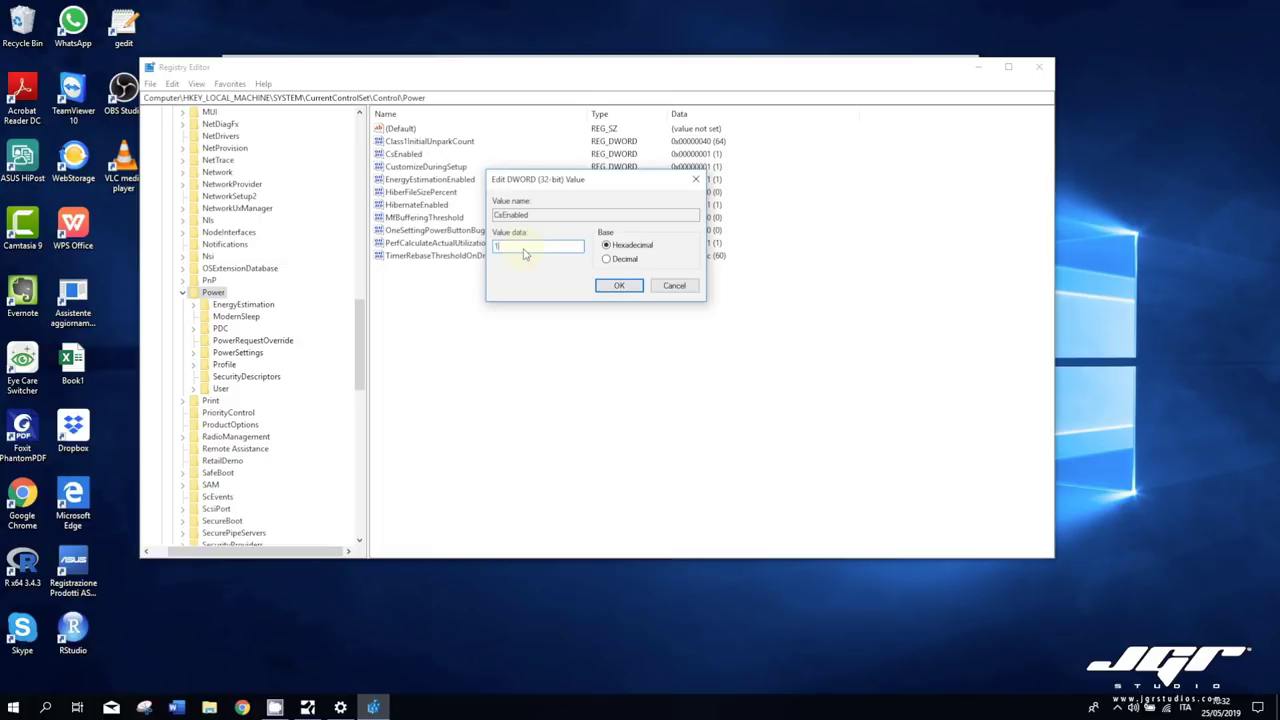
left_click_drag(535, 254, 425, 245)
type("0")
left_click(619, 286)
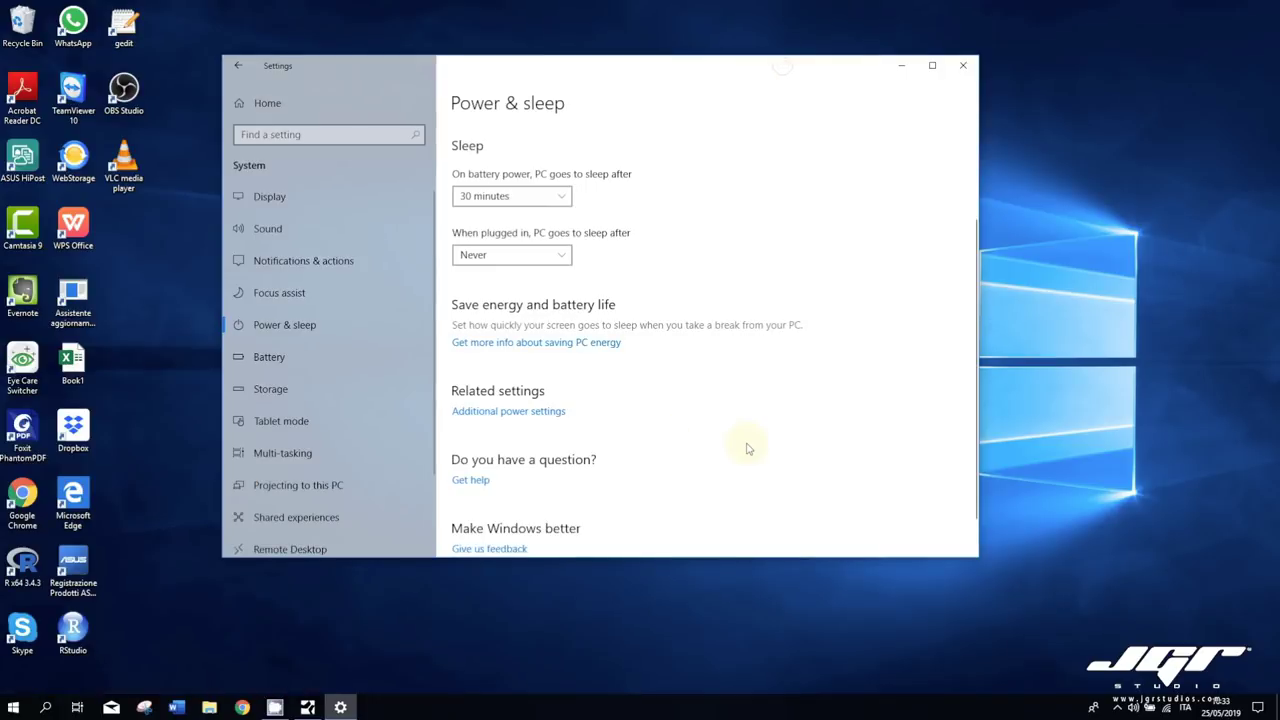
Step: Activate the High Performance power plan and set its display turn-off time to Never both plugged in and on battery
left_click(513, 411)
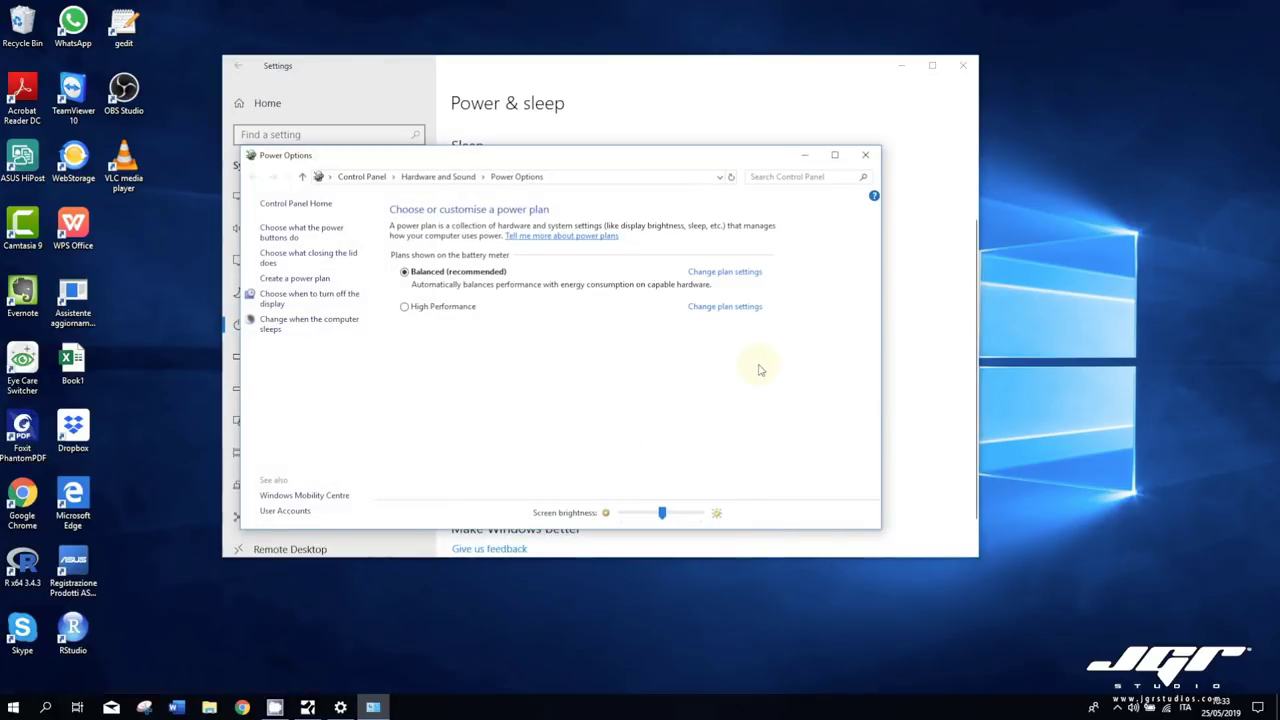
left_click(430, 307)
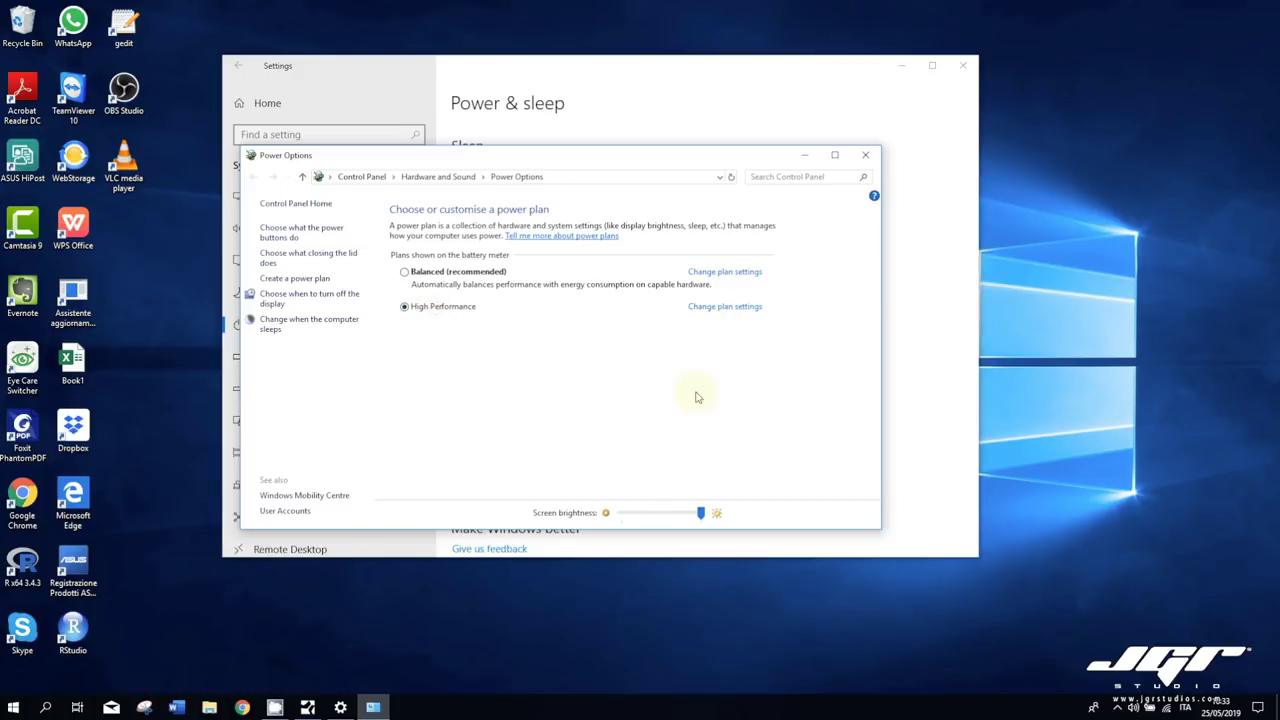
left_click(741, 310)
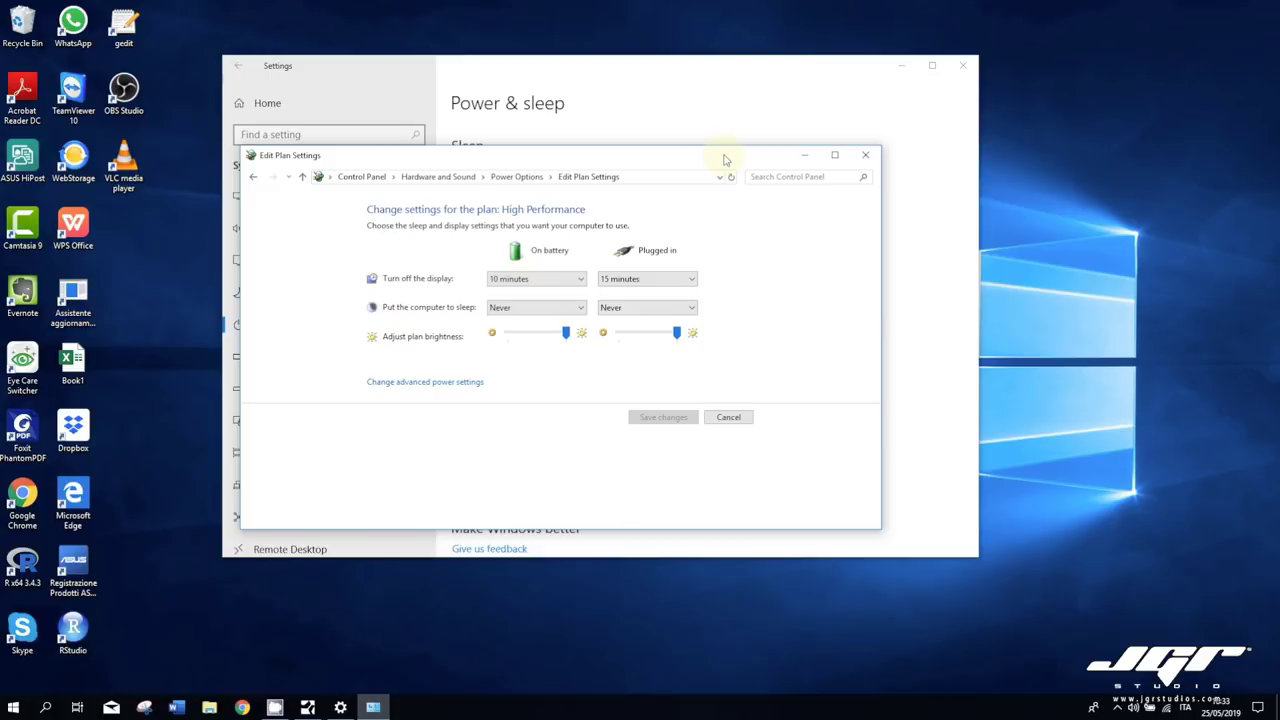
left_click(676, 281)
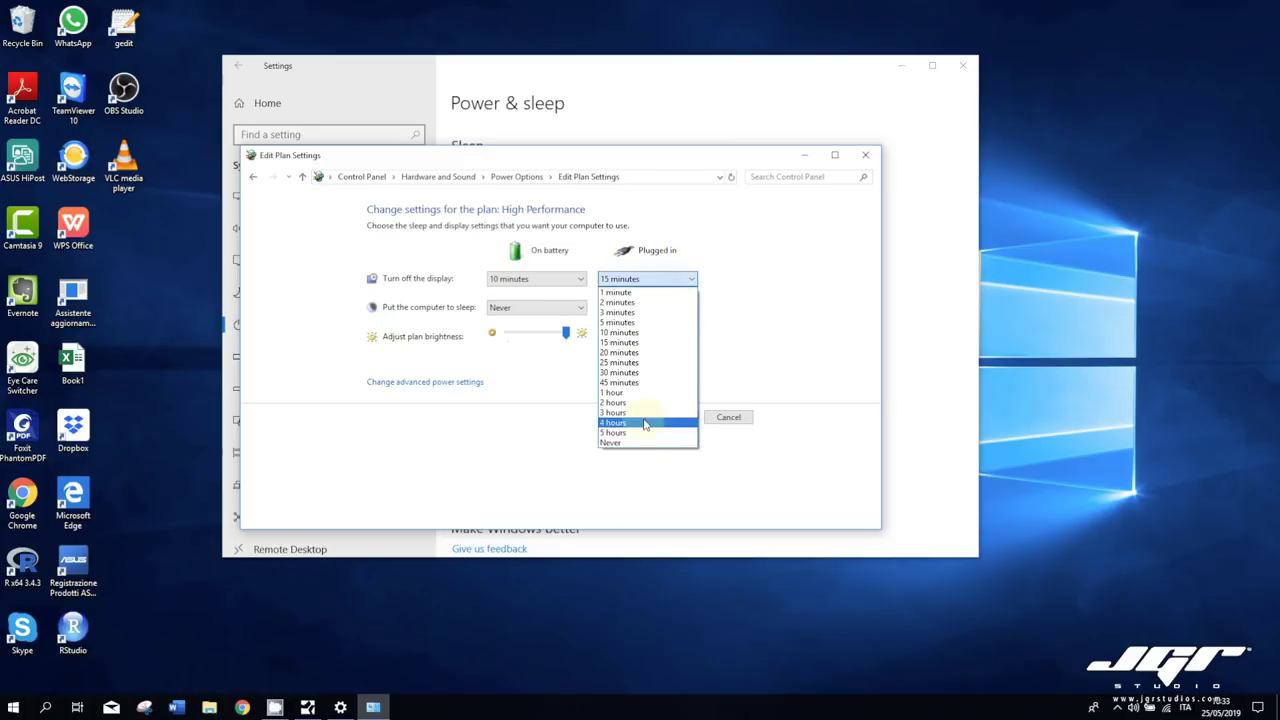
left_click(636, 443)
left_click(548, 281)
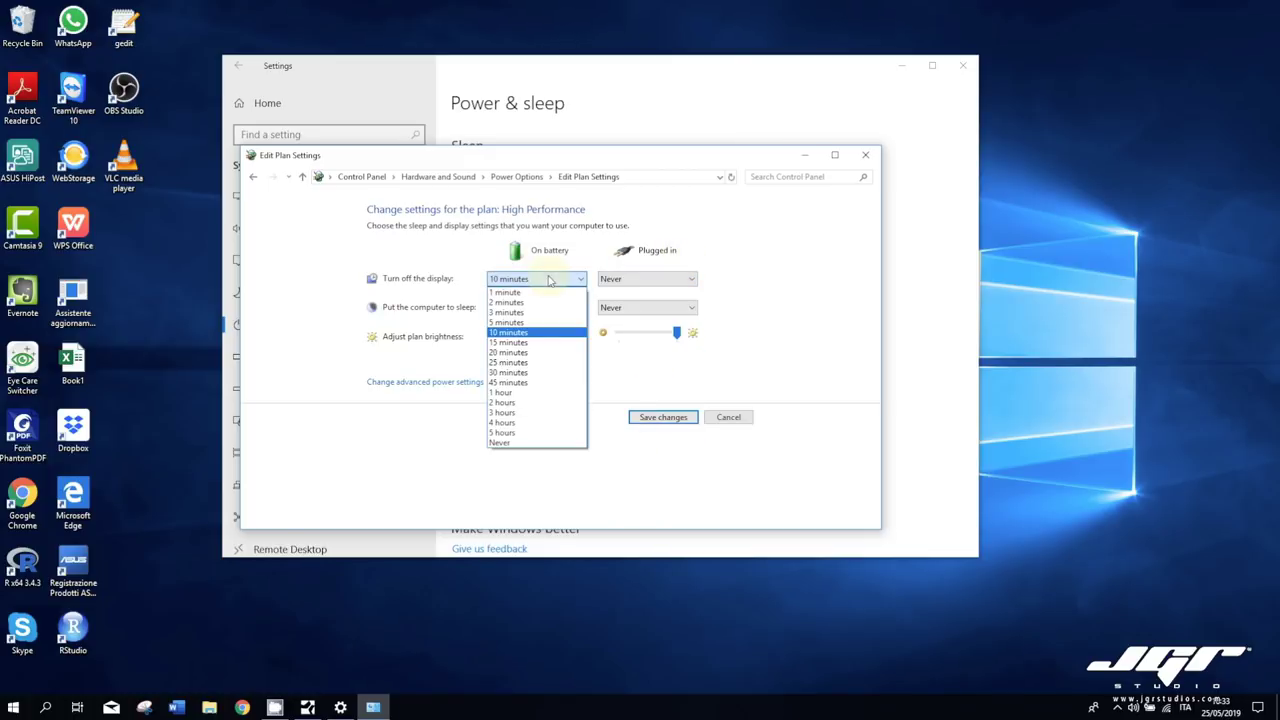
left_click(529, 443)
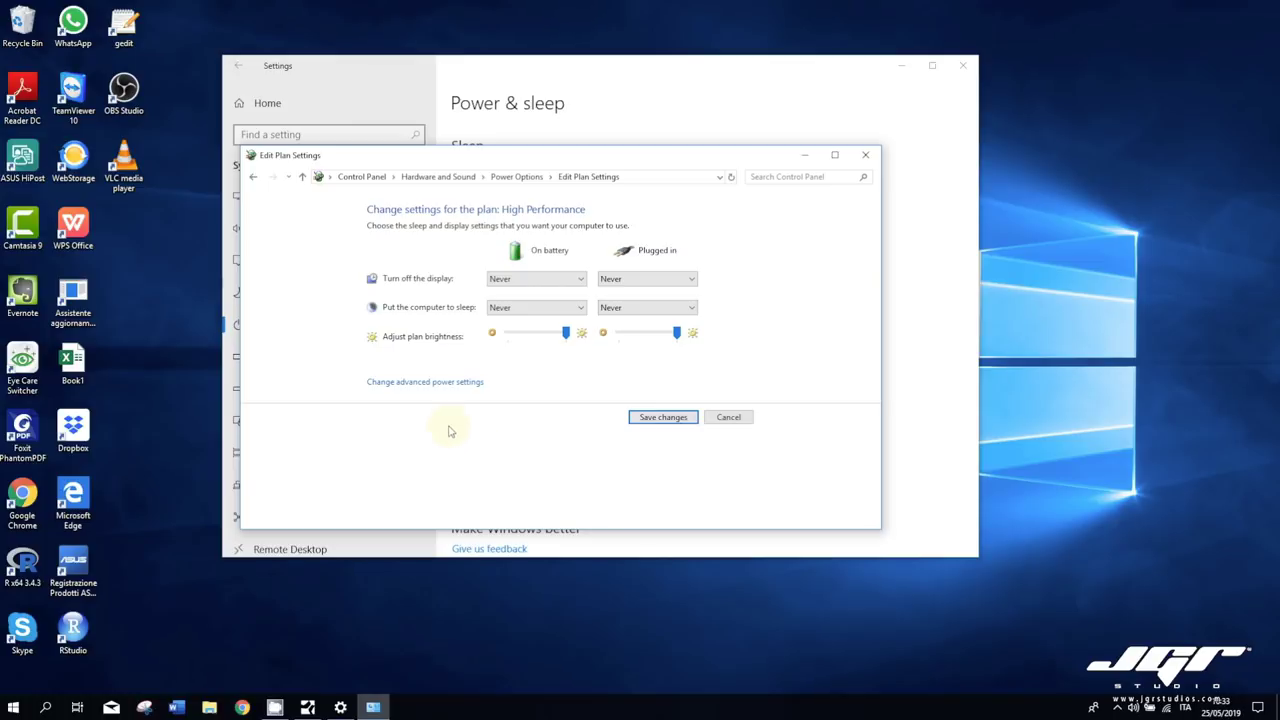
Step: Open the plan's advanced power settings and check the hard disk turn-off times on battery and plugged in
left_click(449, 384)
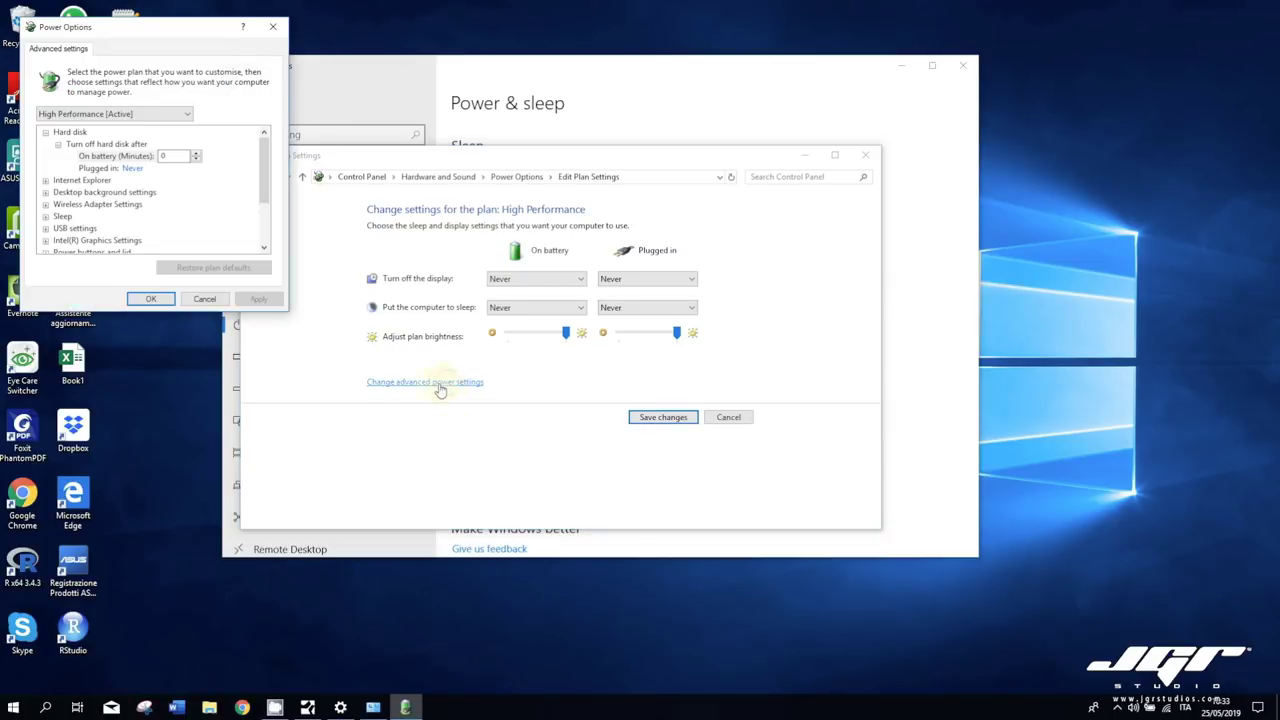
left_click_drag(151, 24, 605, 152)
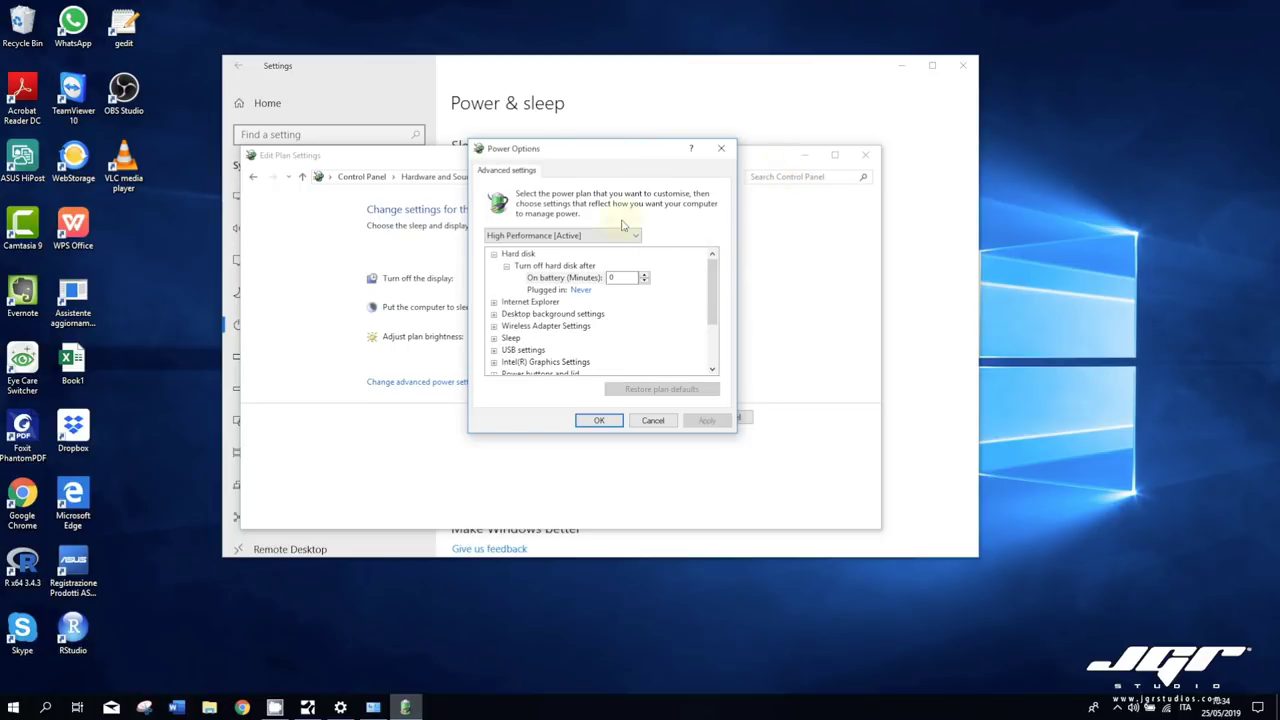
left_click(493, 254)
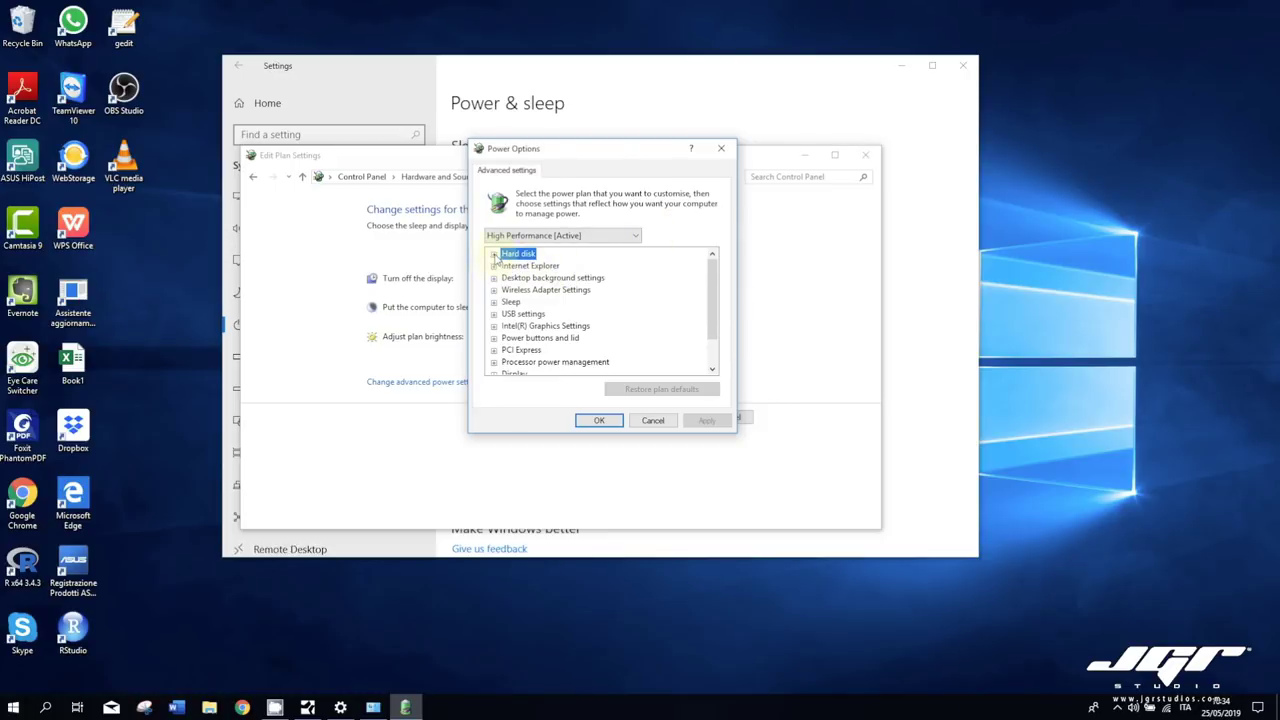
left_click(494, 255)
left_click(540, 265)
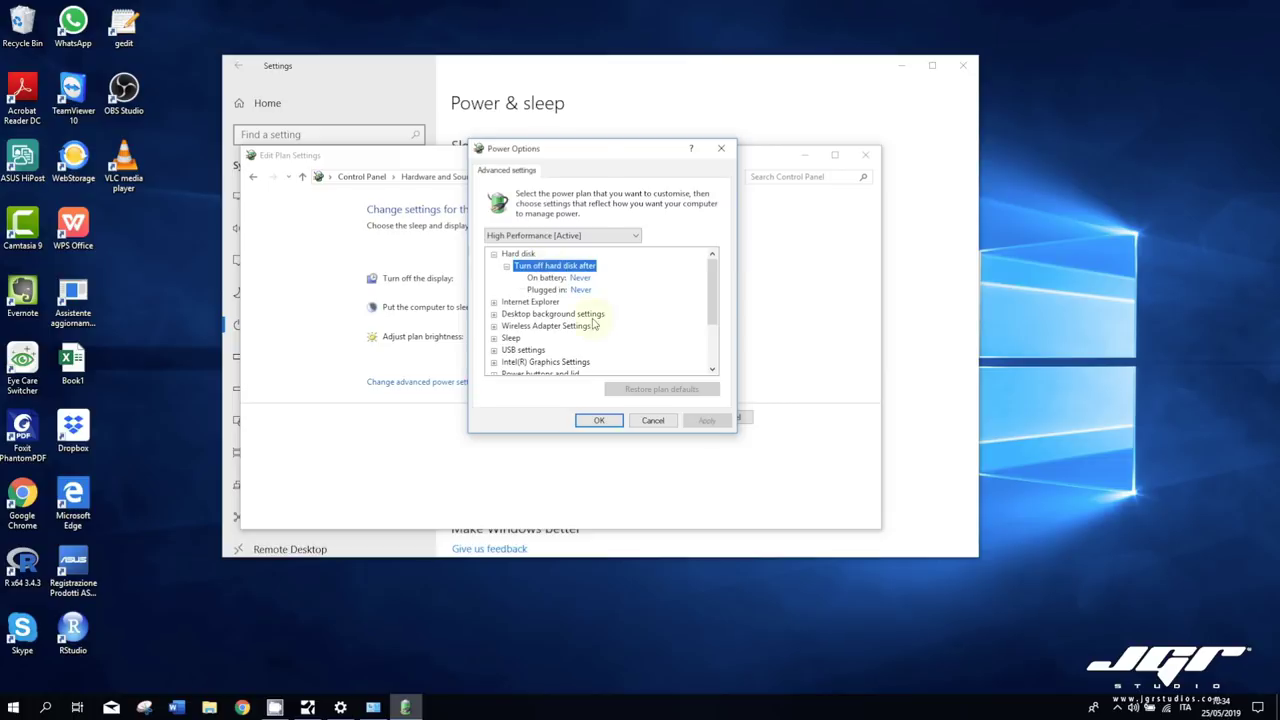
left_click(579, 278)
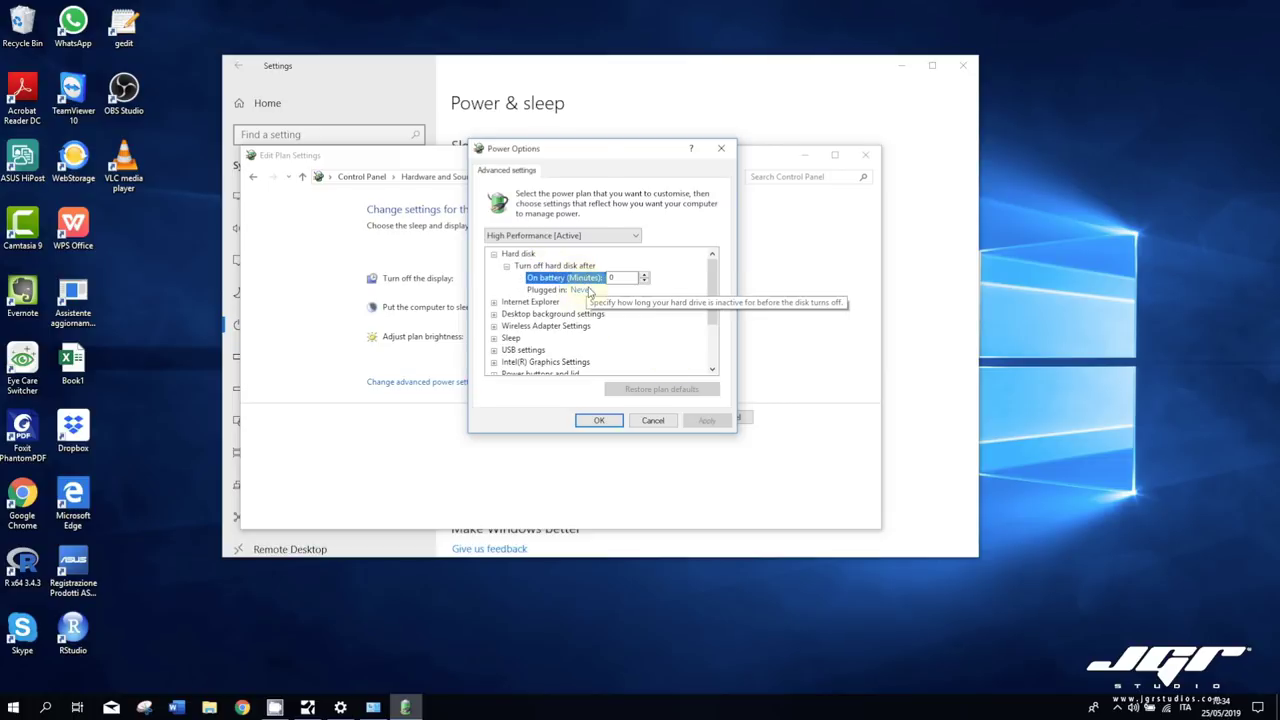
left_click(588, 290)
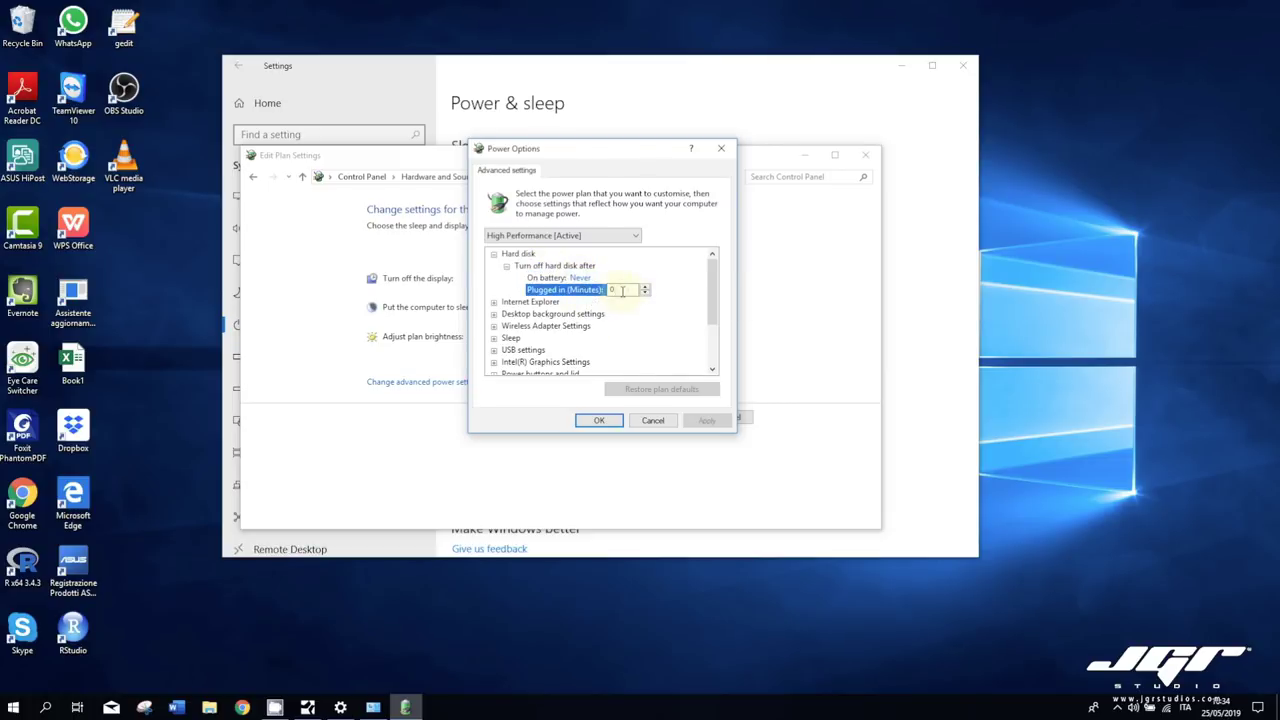
Step: Check the USB selective suspend setting on battery and plugged in under the USB settings
left_click(512, 350)
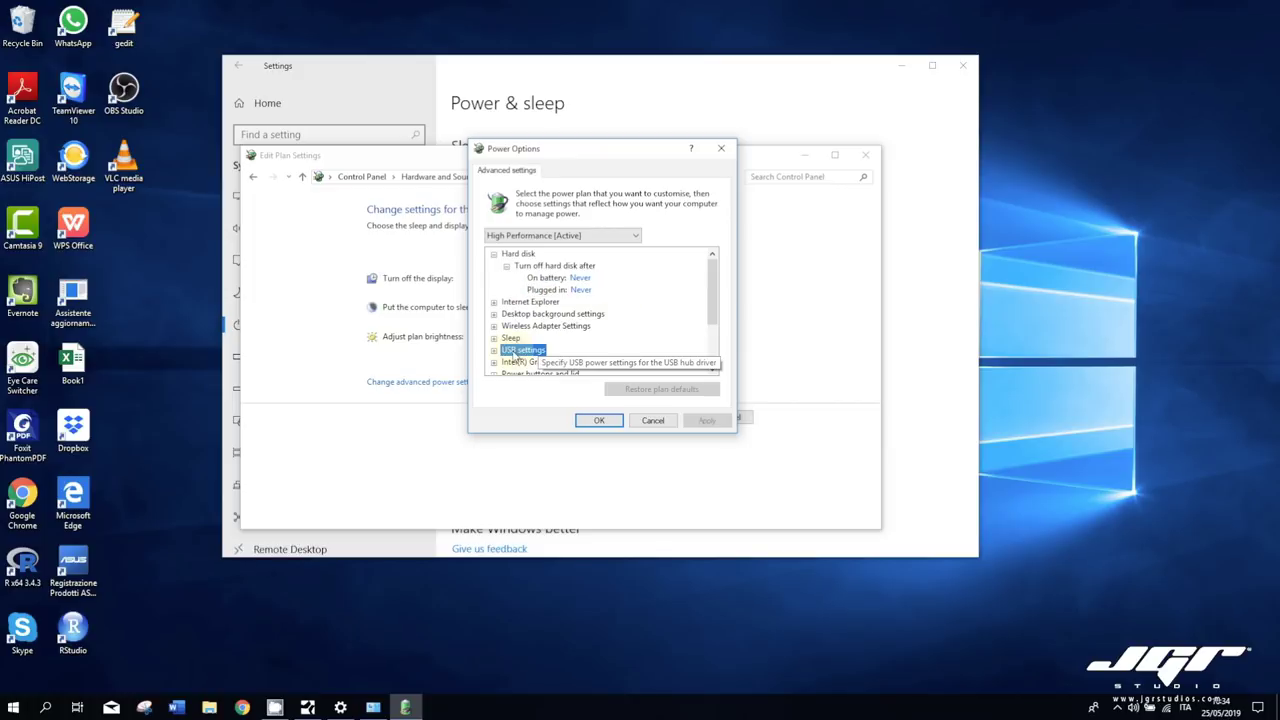
double_click(508, 349)
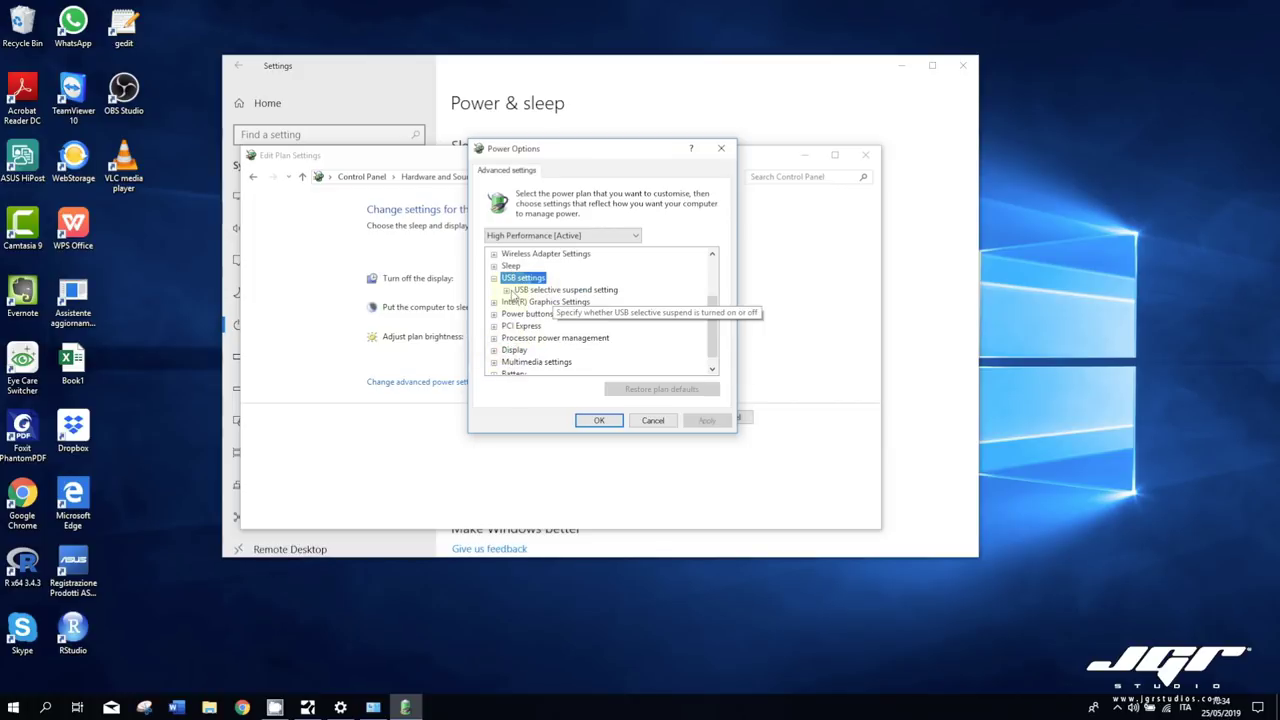
left_click(506, 290)
left_click(553, 314)
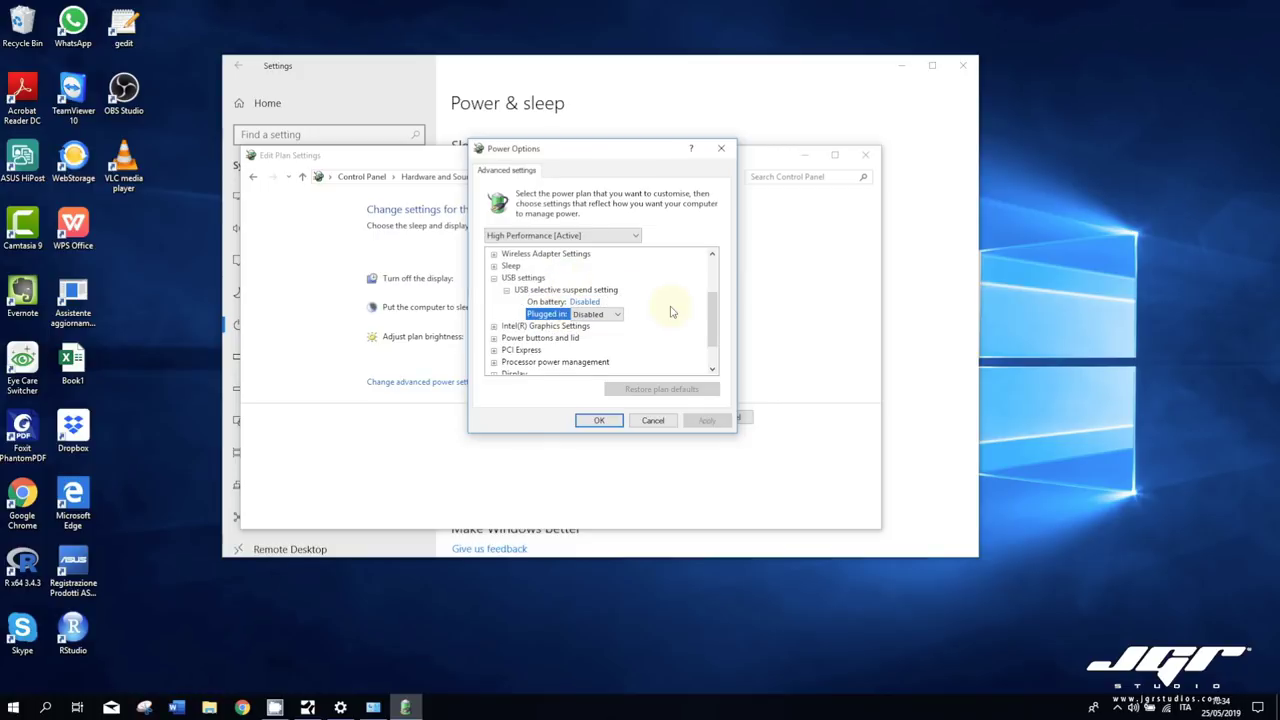
scroll(672, 312, "down", 1)
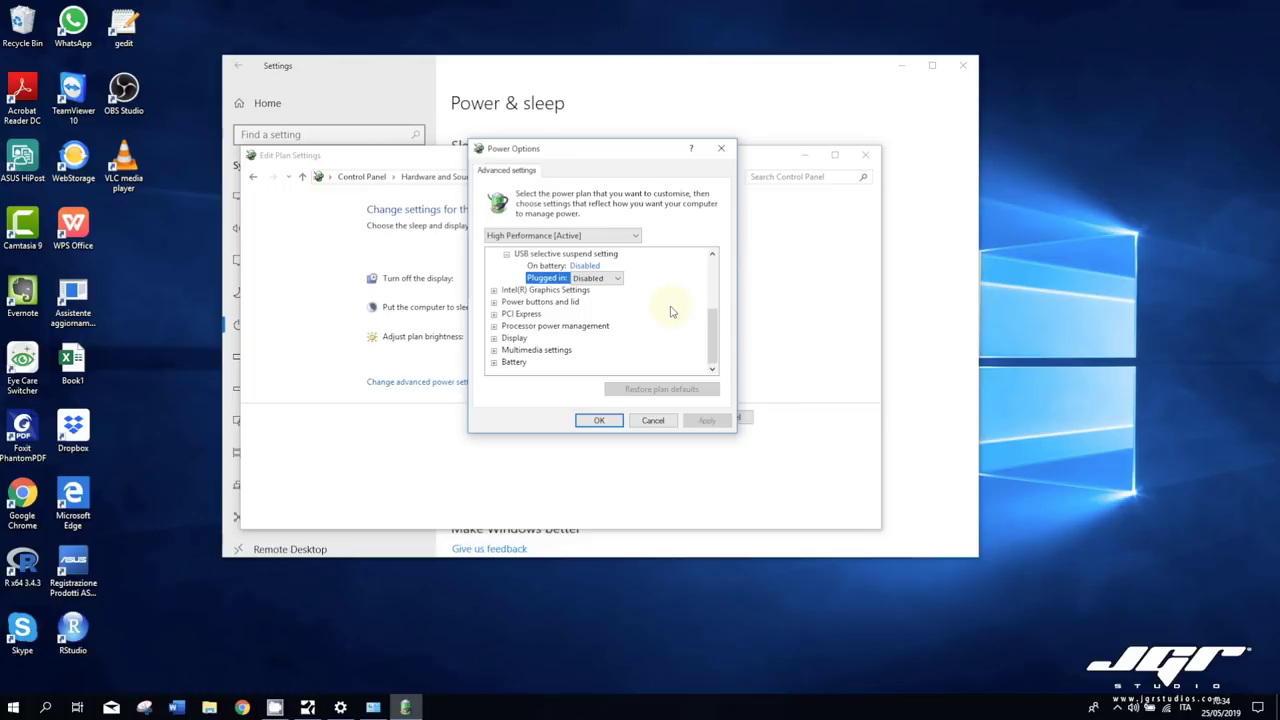
Step: Check the minimum processor state on battery and plugged in under the processor power management settings
left_click(590, 326)
left_click(493, 326)
scroll(600, 322, "down", 1)
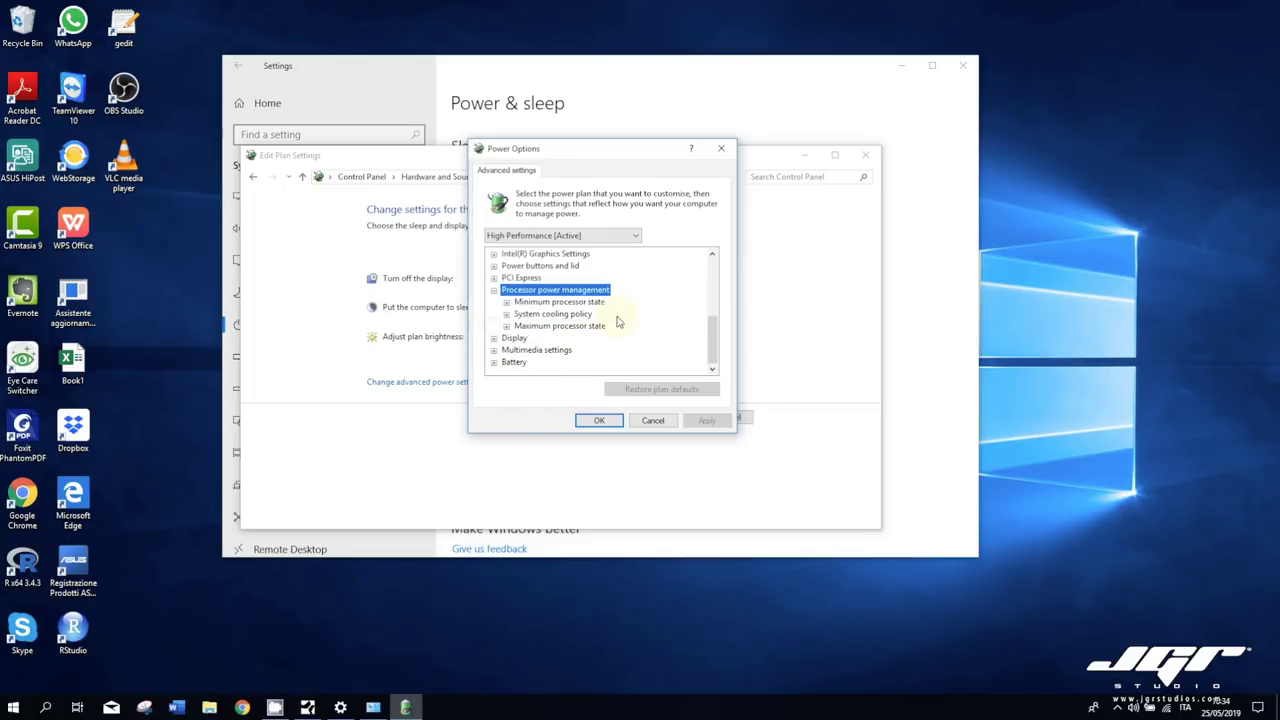
left_click(575, 302)
left_click(506, 302)
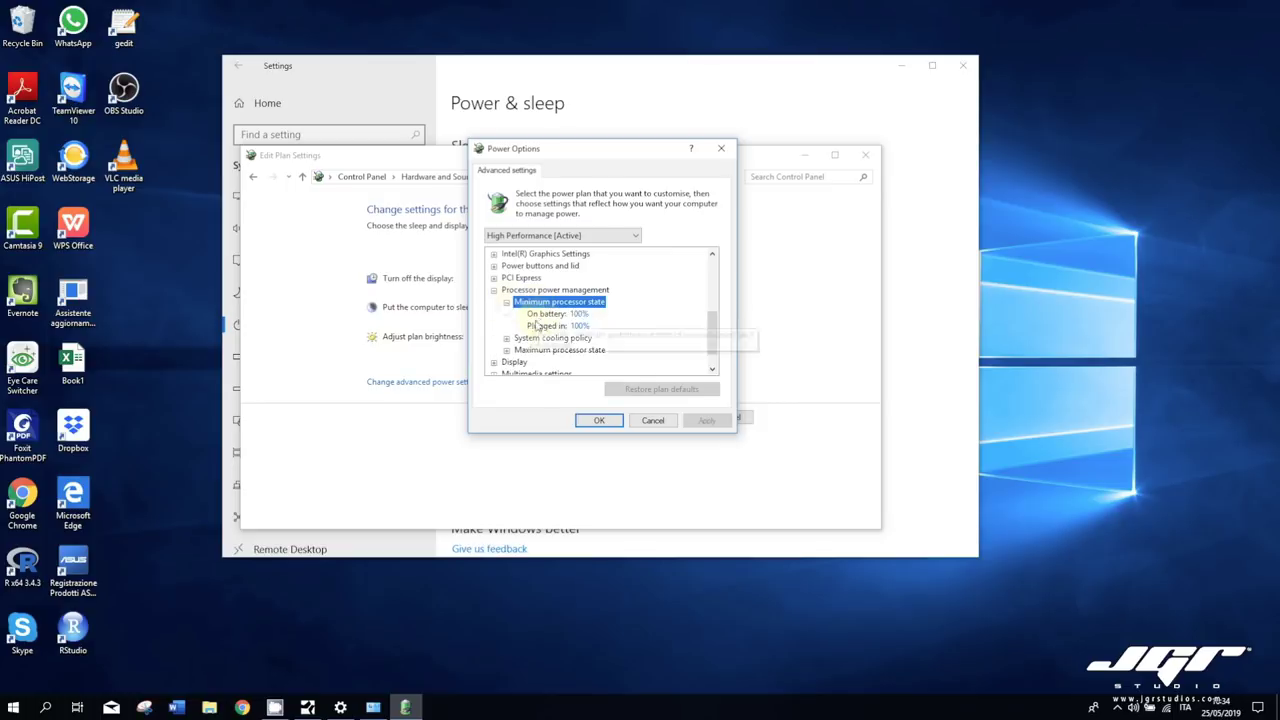
left_click(553, 325)
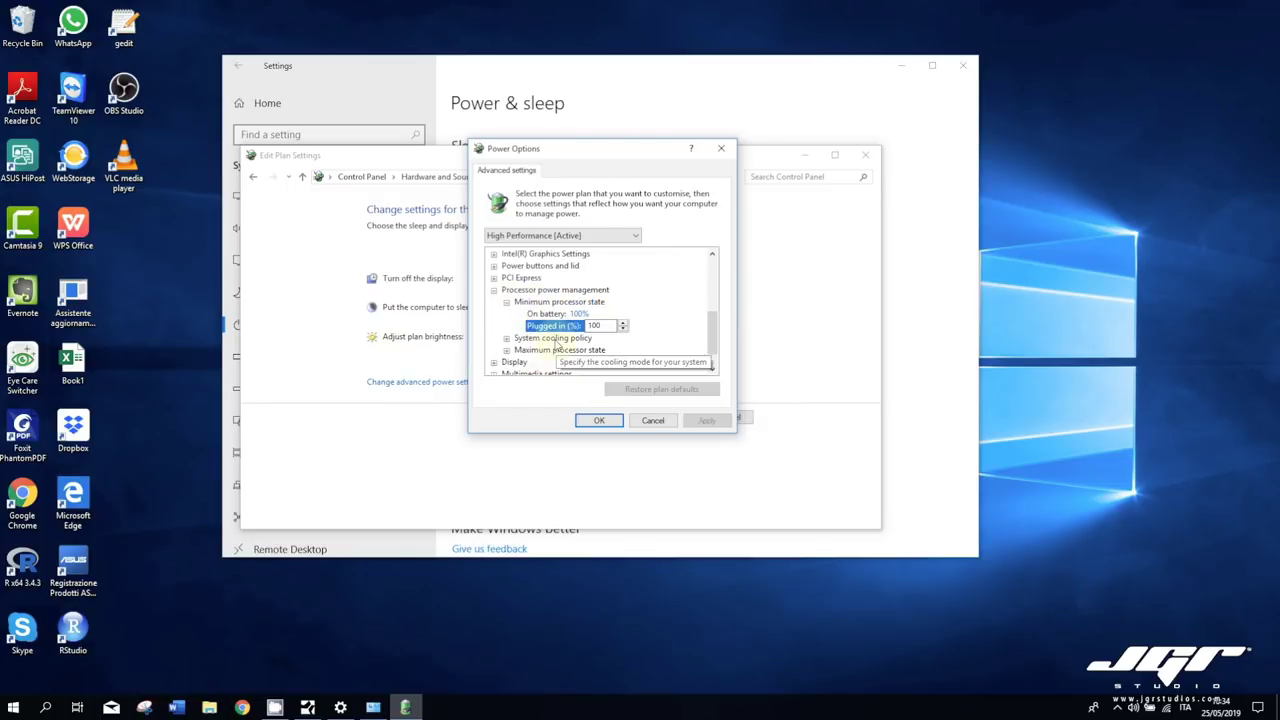
Step: Check the adaptive brightness setting under Display, then confirm the advanced power options and close the power settings windows
scroll(537, 360, "down", 1)
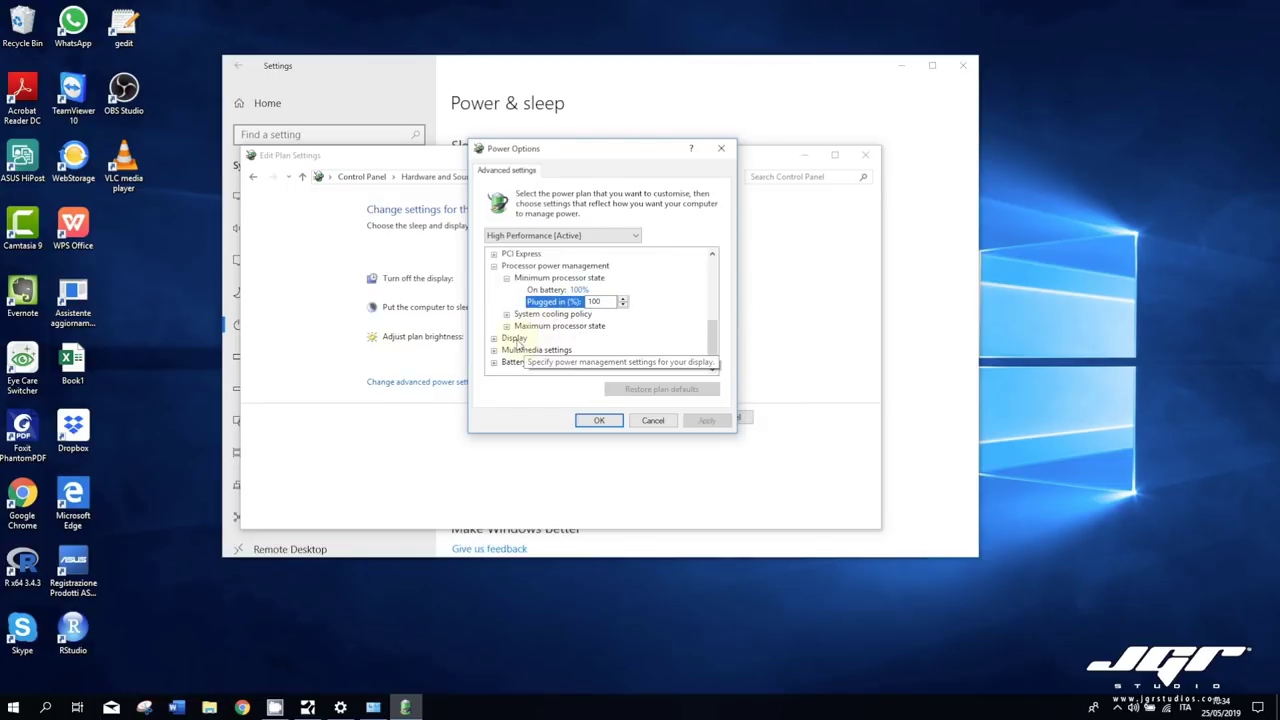
double_click(514, 338)
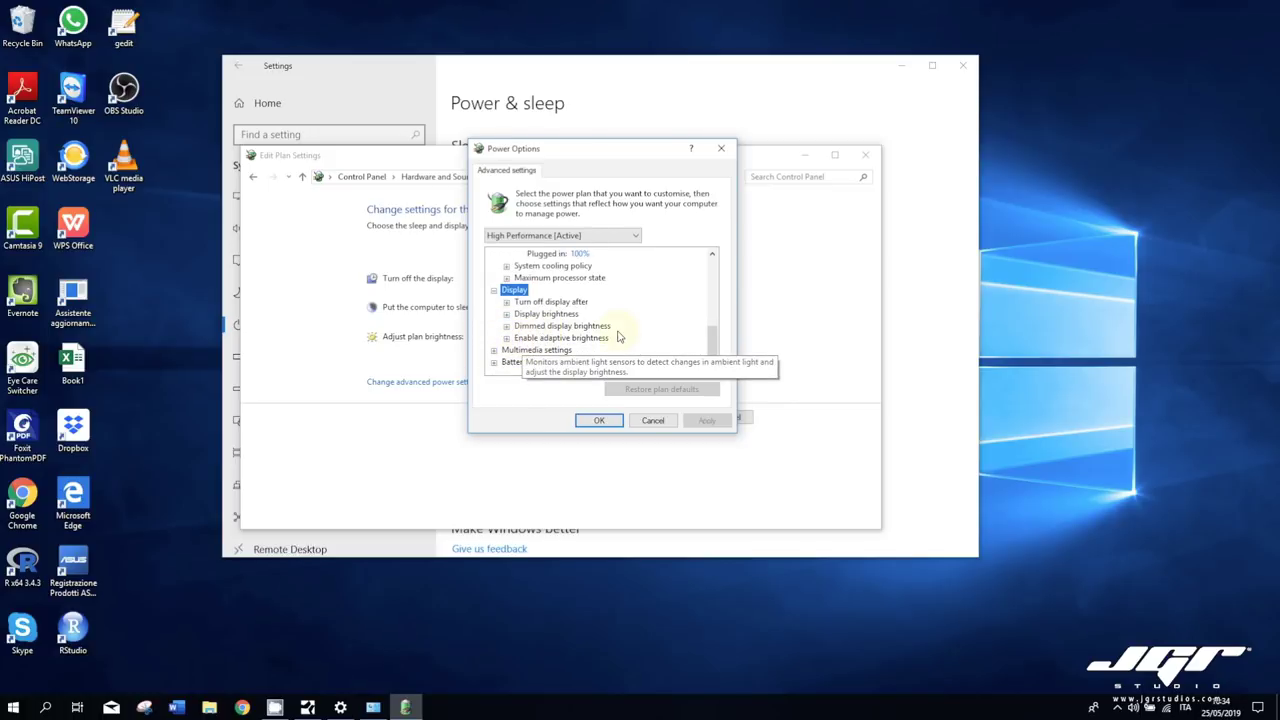
double_click(528, 339)
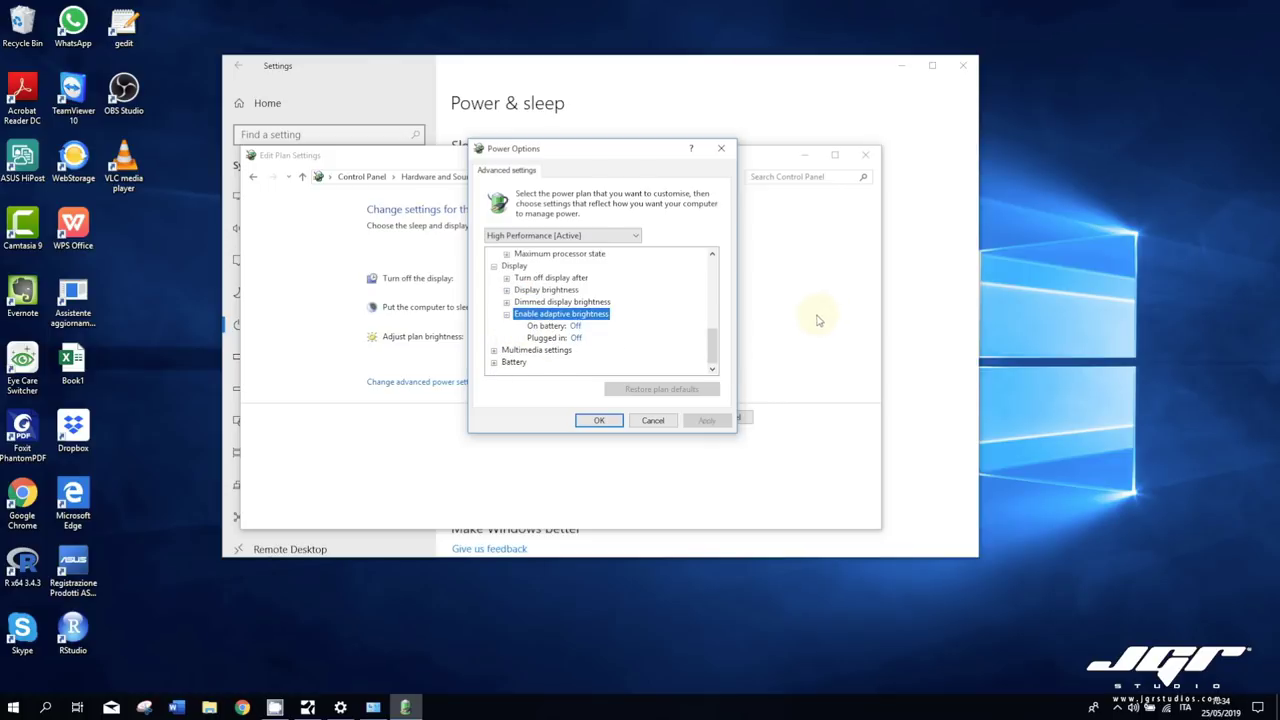
left_click(600, 420)
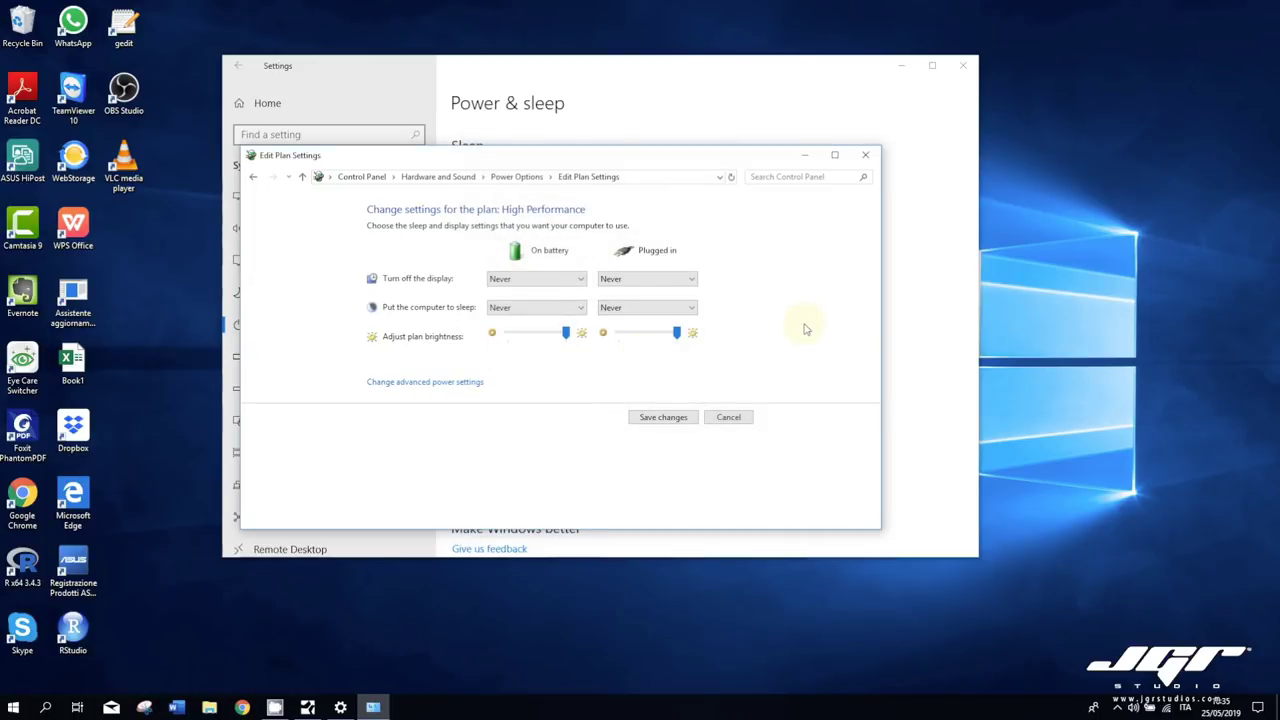
left_click(963, 65)
left_click(864, 157)
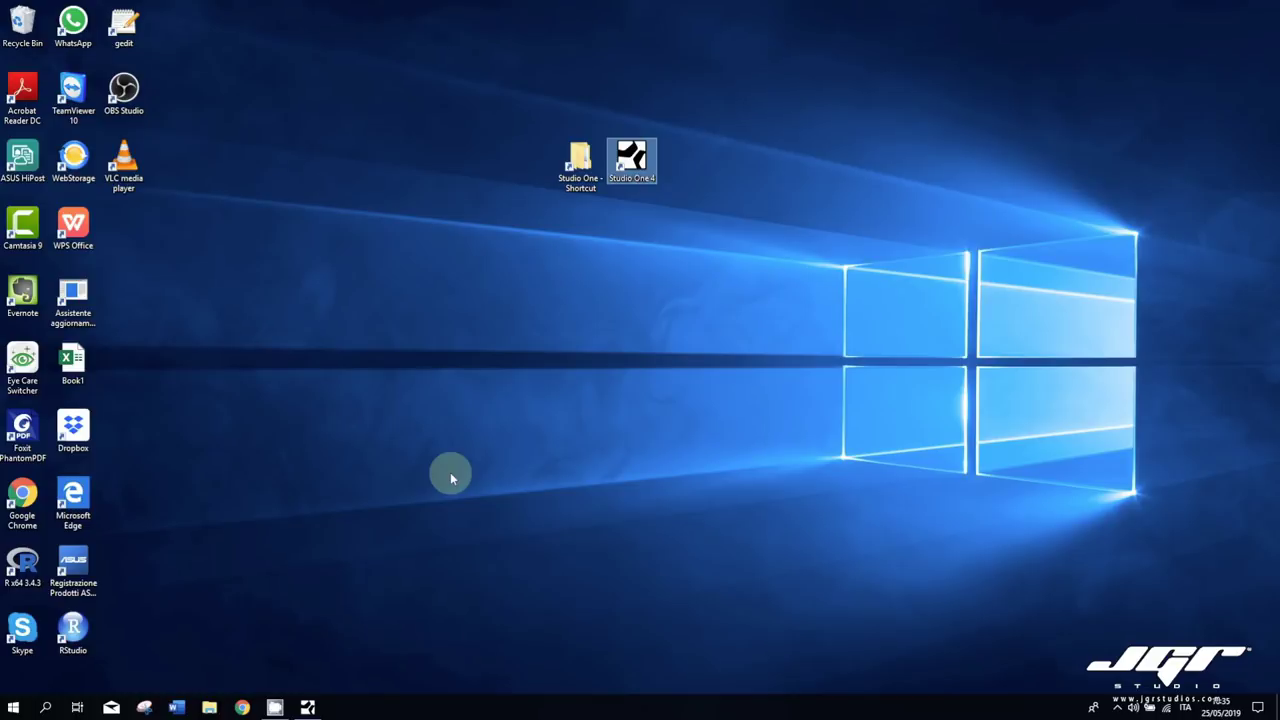
Step: Open the Background apps page in the Windows privacy settings
left_click(1258, 707)
left_click(1171, 516)
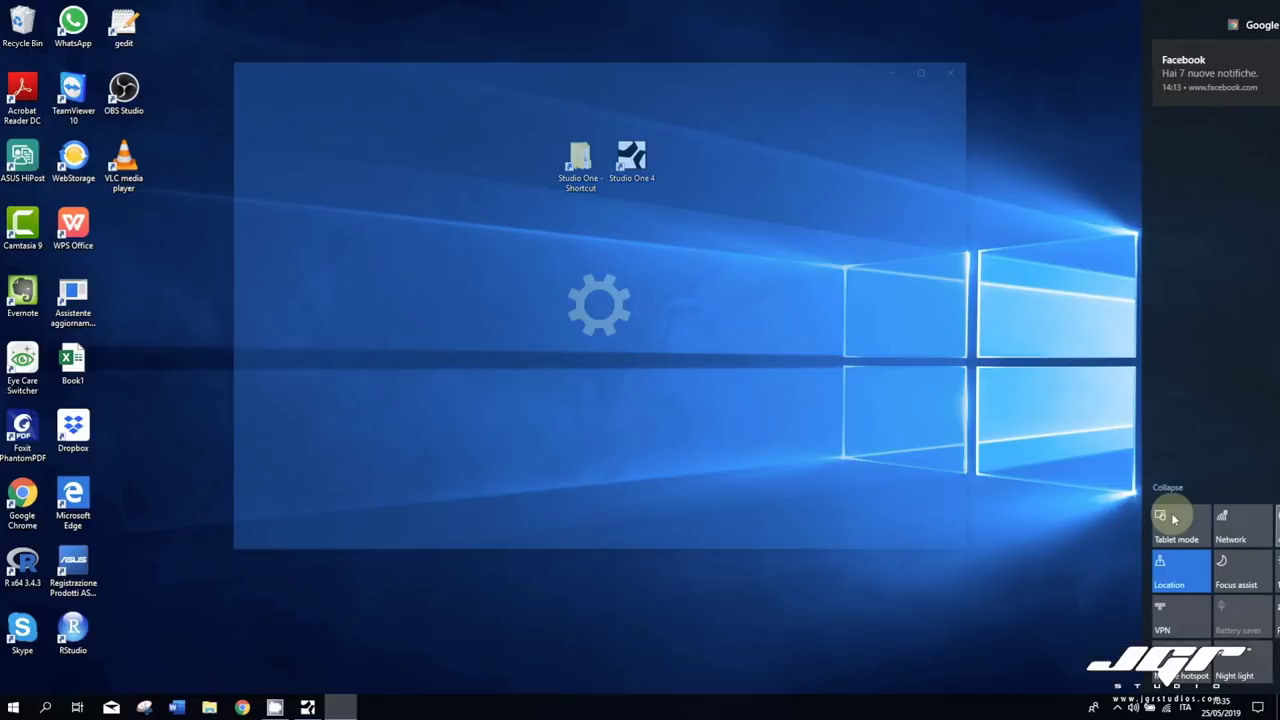
left_click(692, 368)
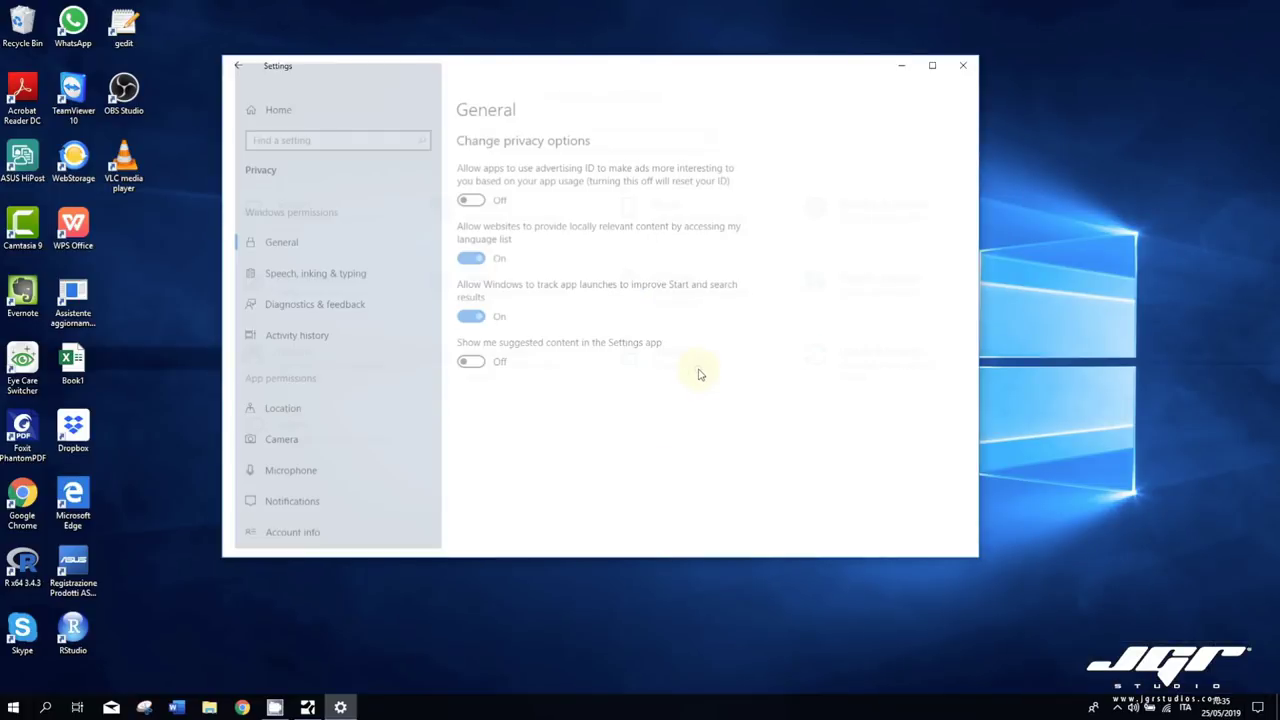
scroll(380, 277, "down", 5)
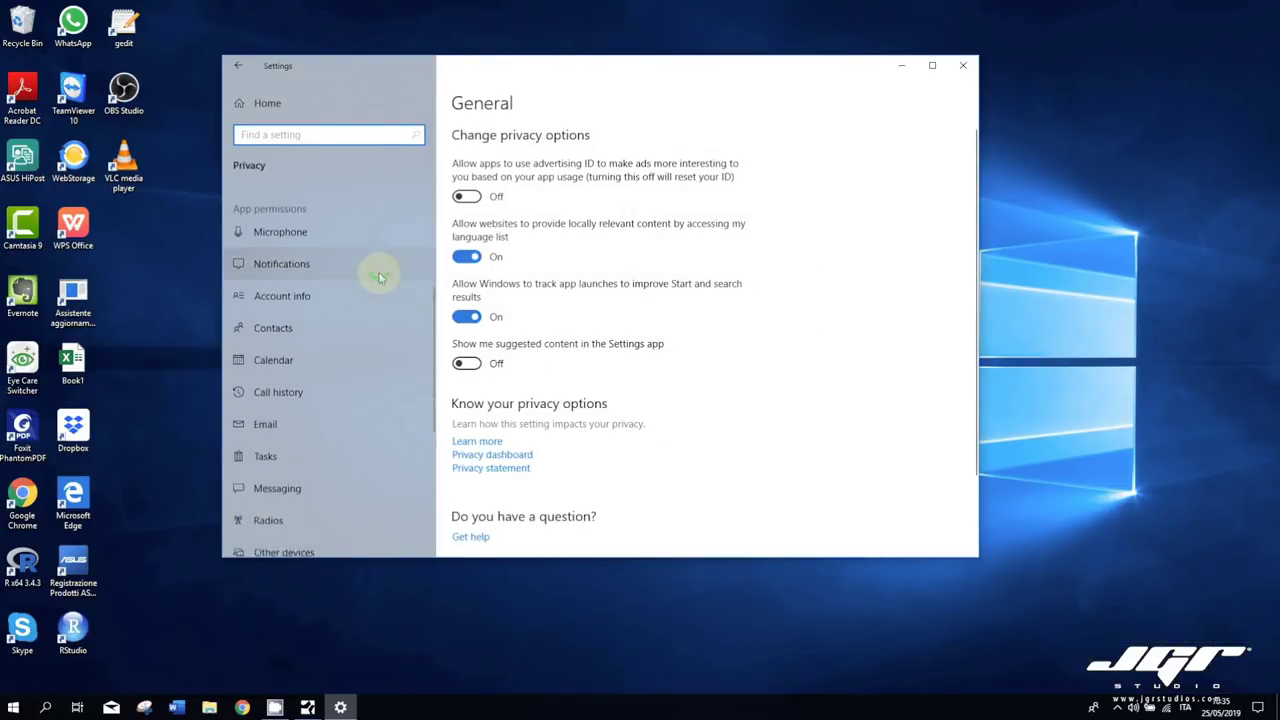
left_click(327, 434)
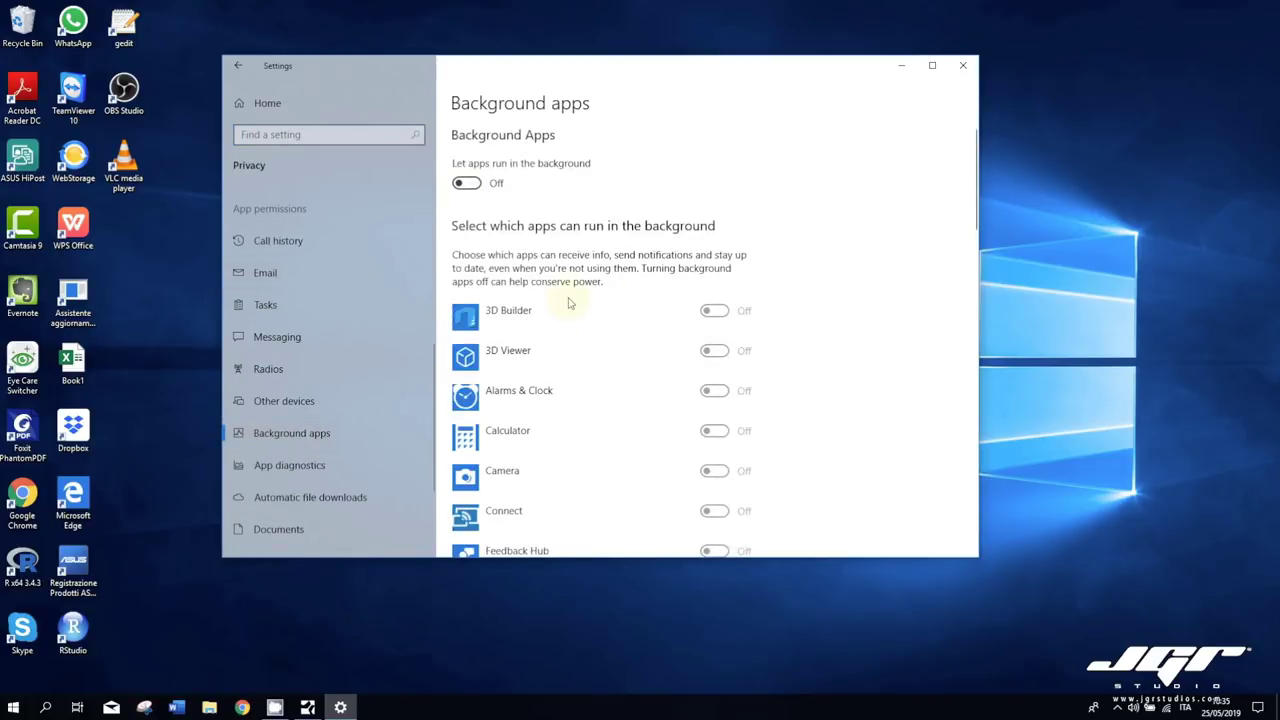
Step: Allow apps to run in the background, look through the app list, and turn the permission back off
left_click(463, 188)
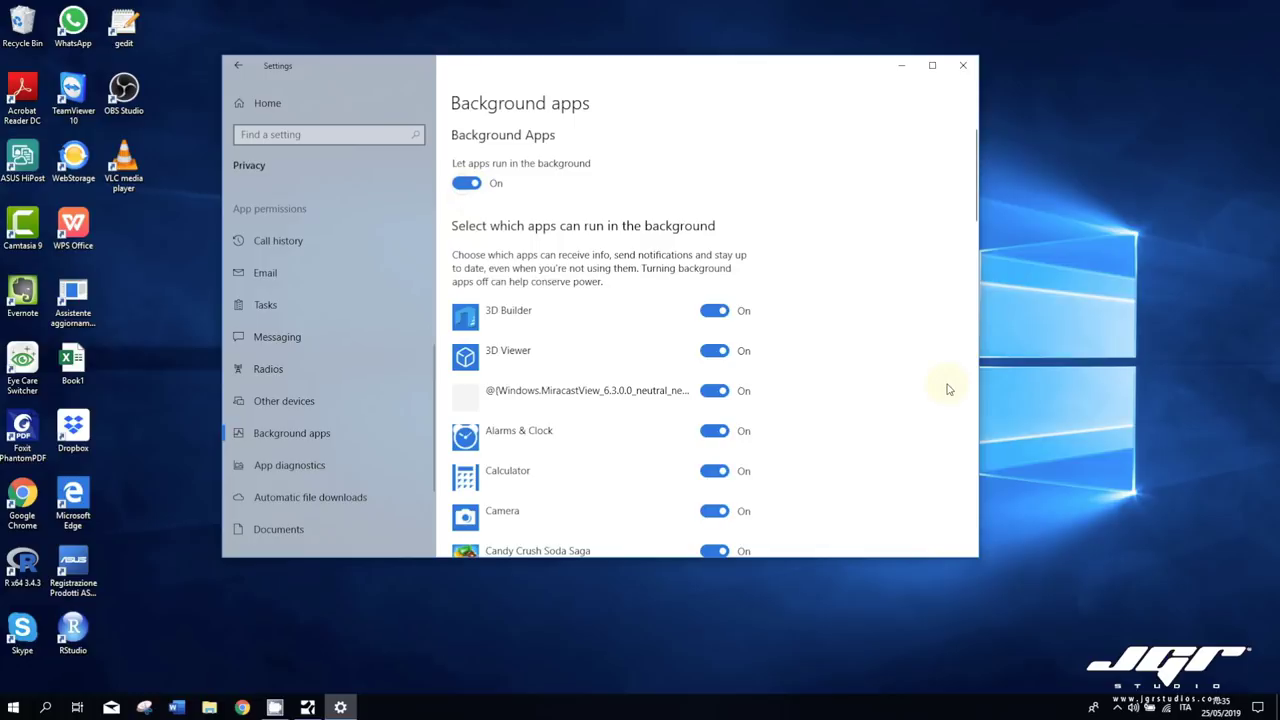
scroll(931, 383, "down", 7)
scroll(889, 379, "up", 6)
scroll(889, 379, "up", 1)
left_click(466, 183)
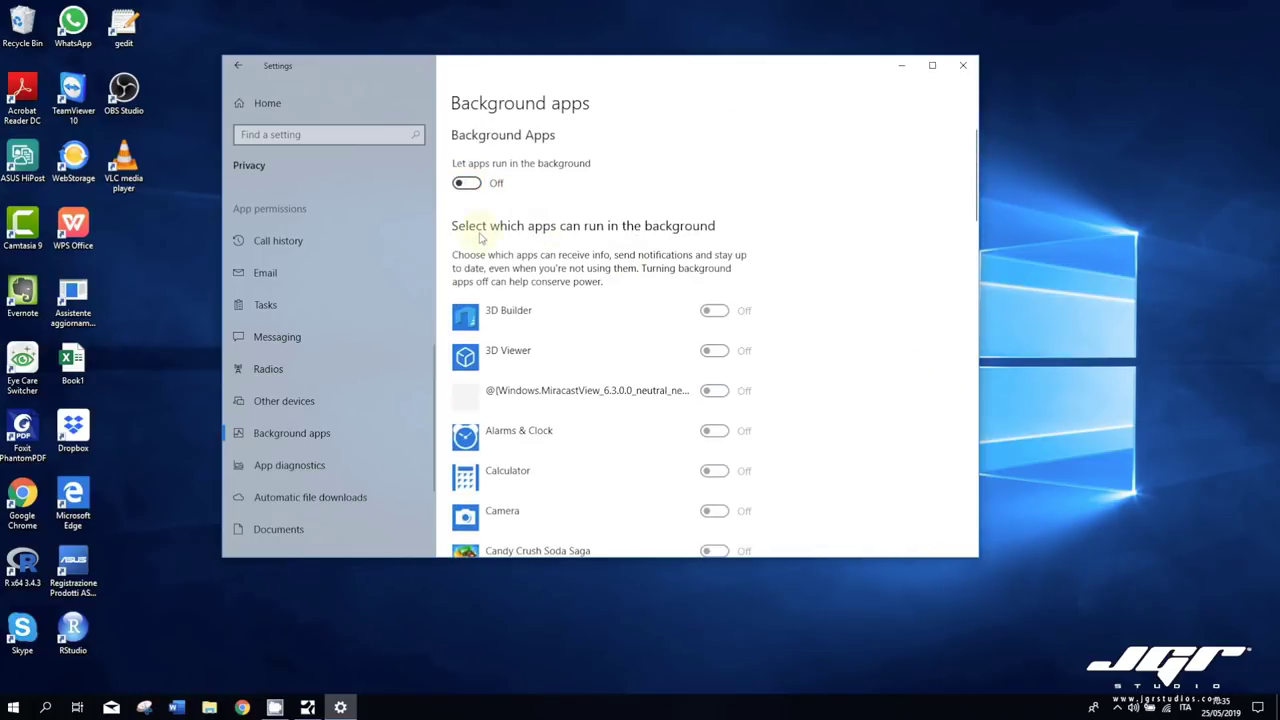
left_click(1258, 708)
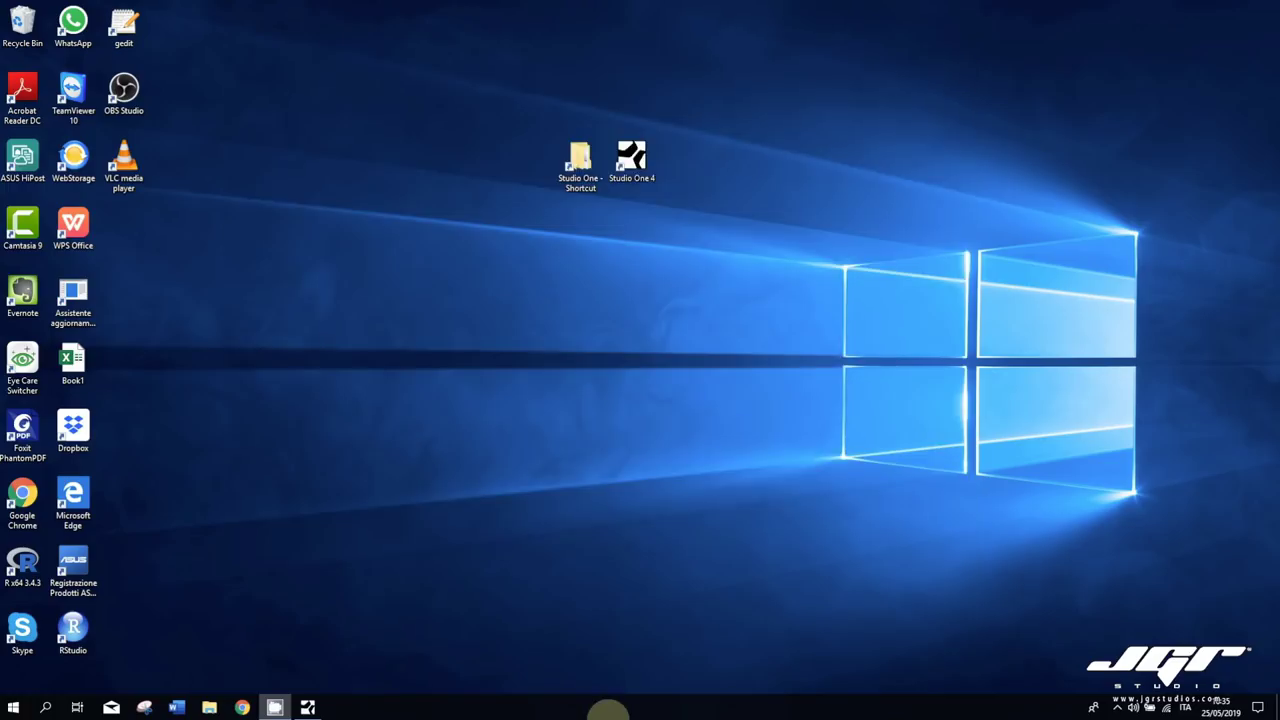
Step: Open Task Manager in its detailed view and show the start-up programs
right_click(600, 707)
left_click(682, 650)
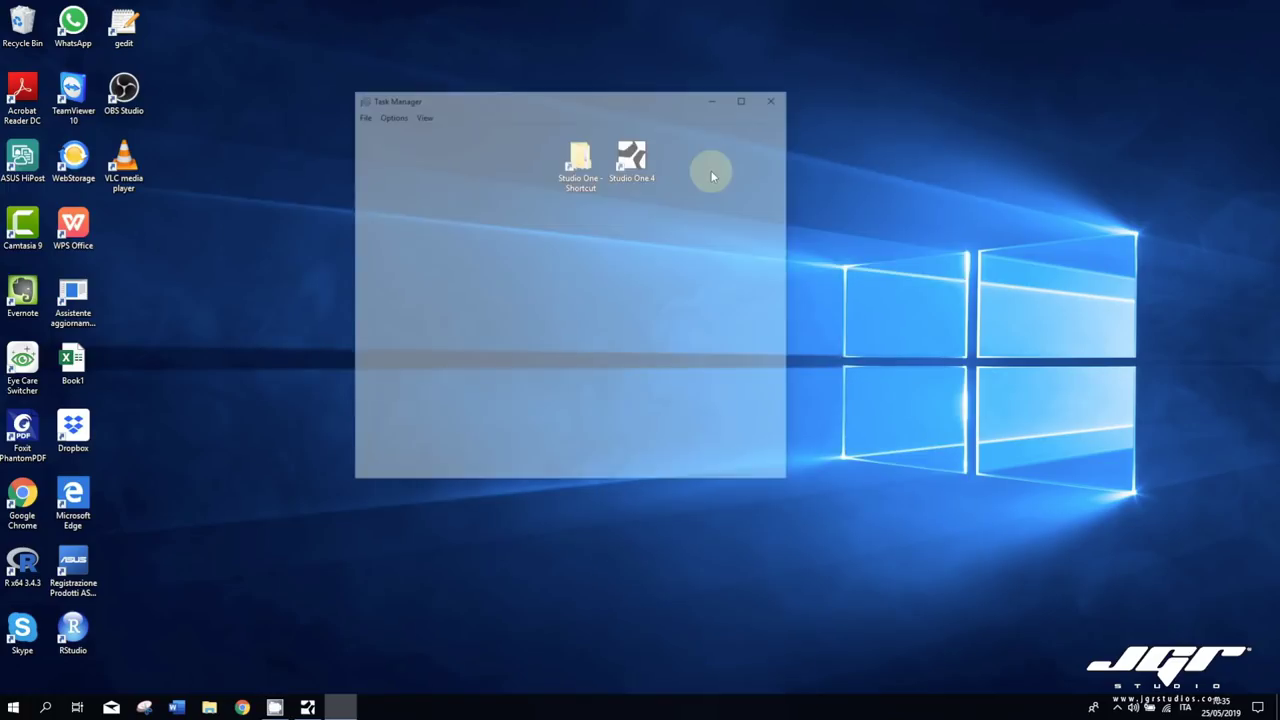
left_click(372, 472)
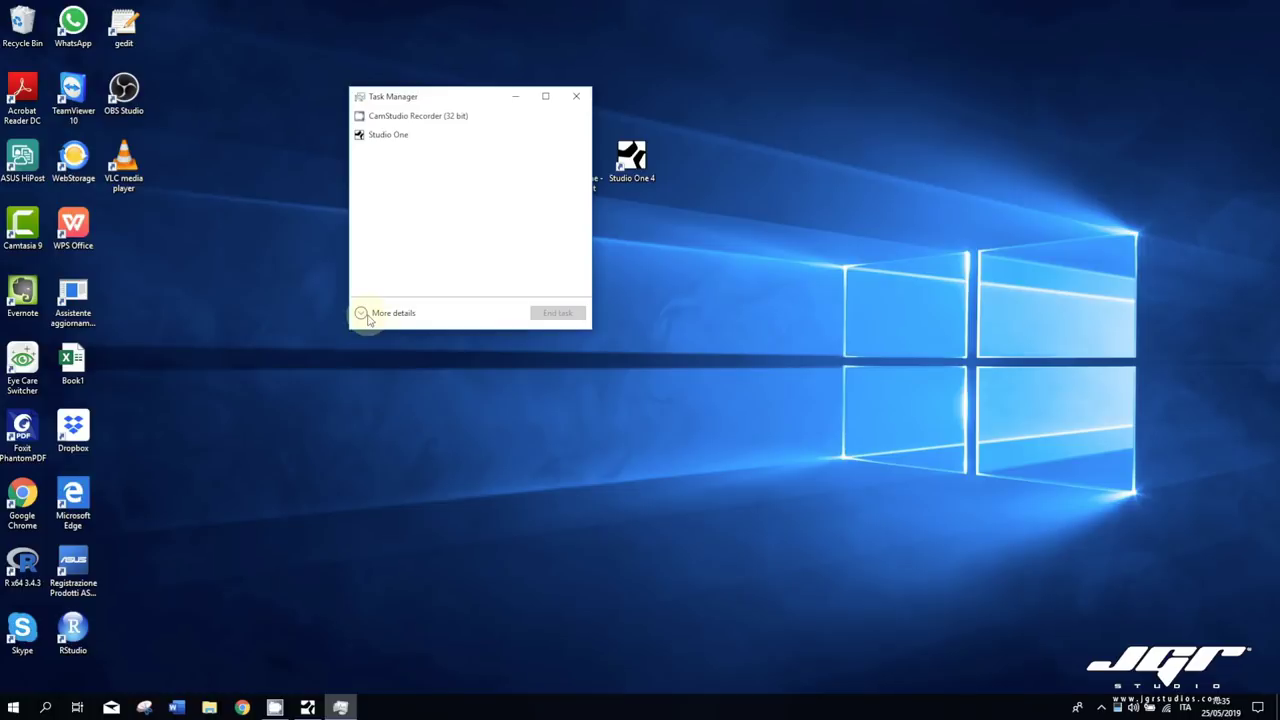
left_click(367, 316)
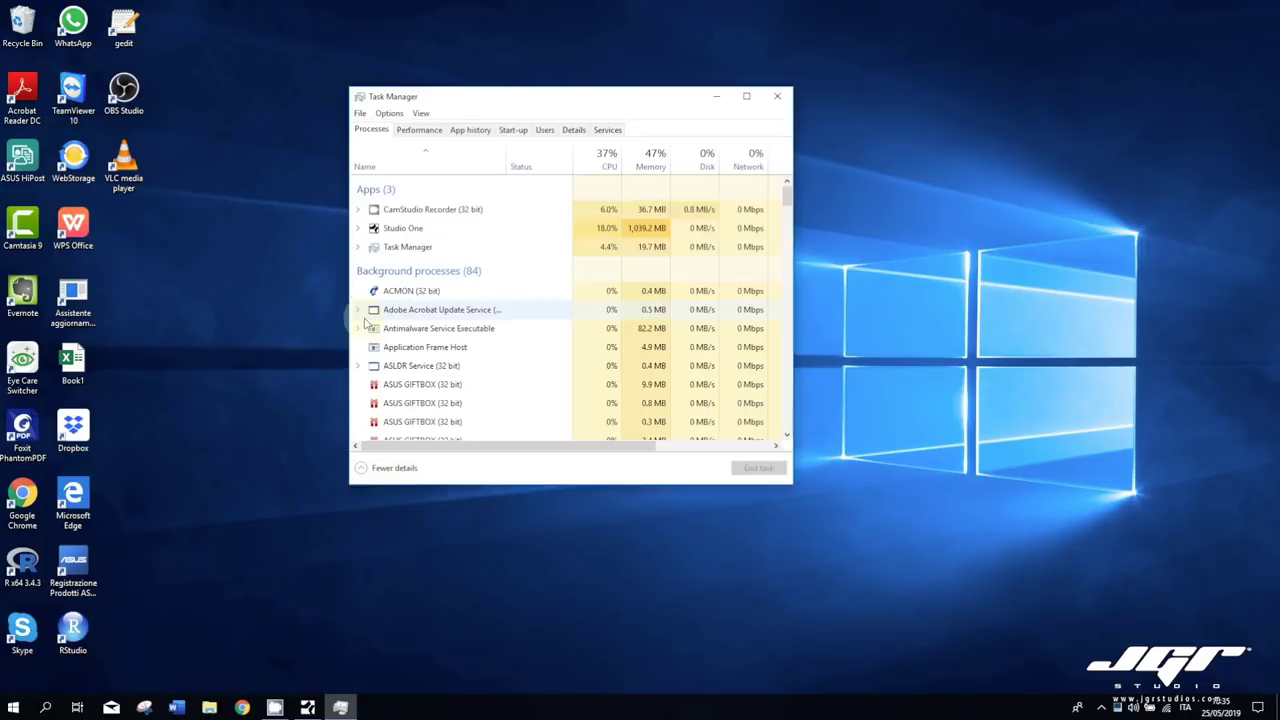
left_click(513, 131)
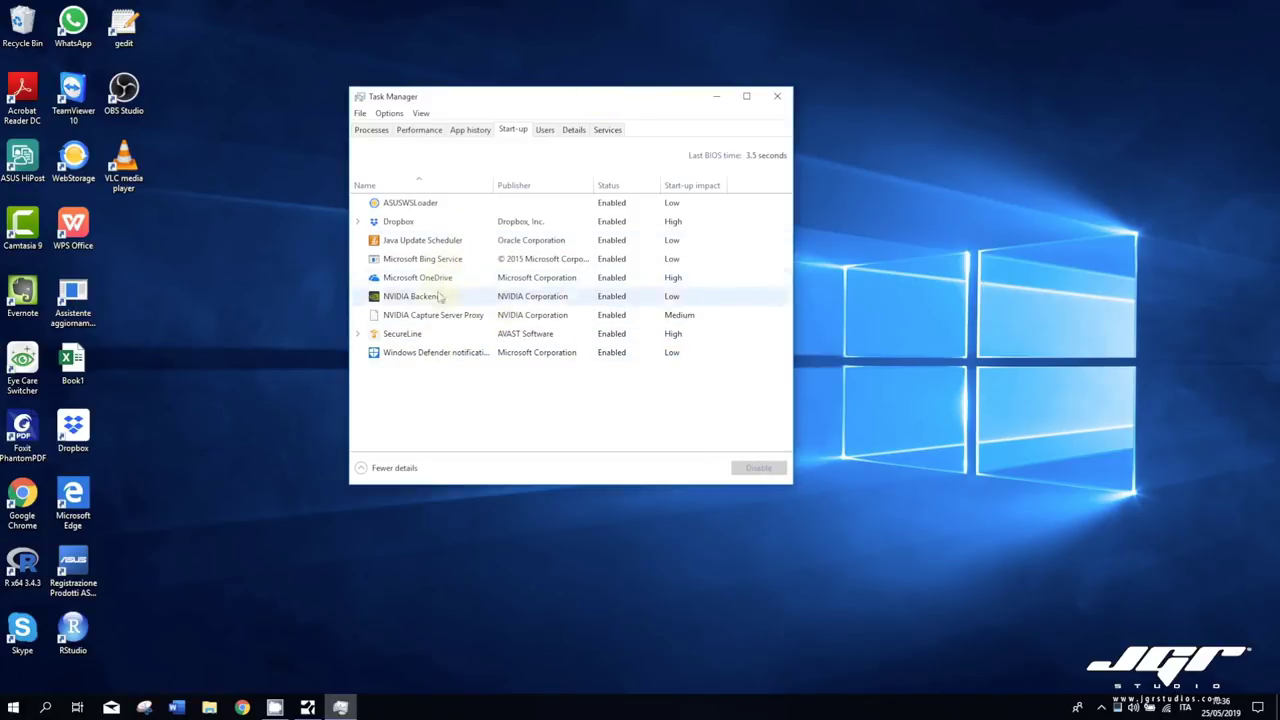
Step: Examine the SecureLine and Java Update Scheduler start-up entries, then close Task Manager
left_click(420, 337)
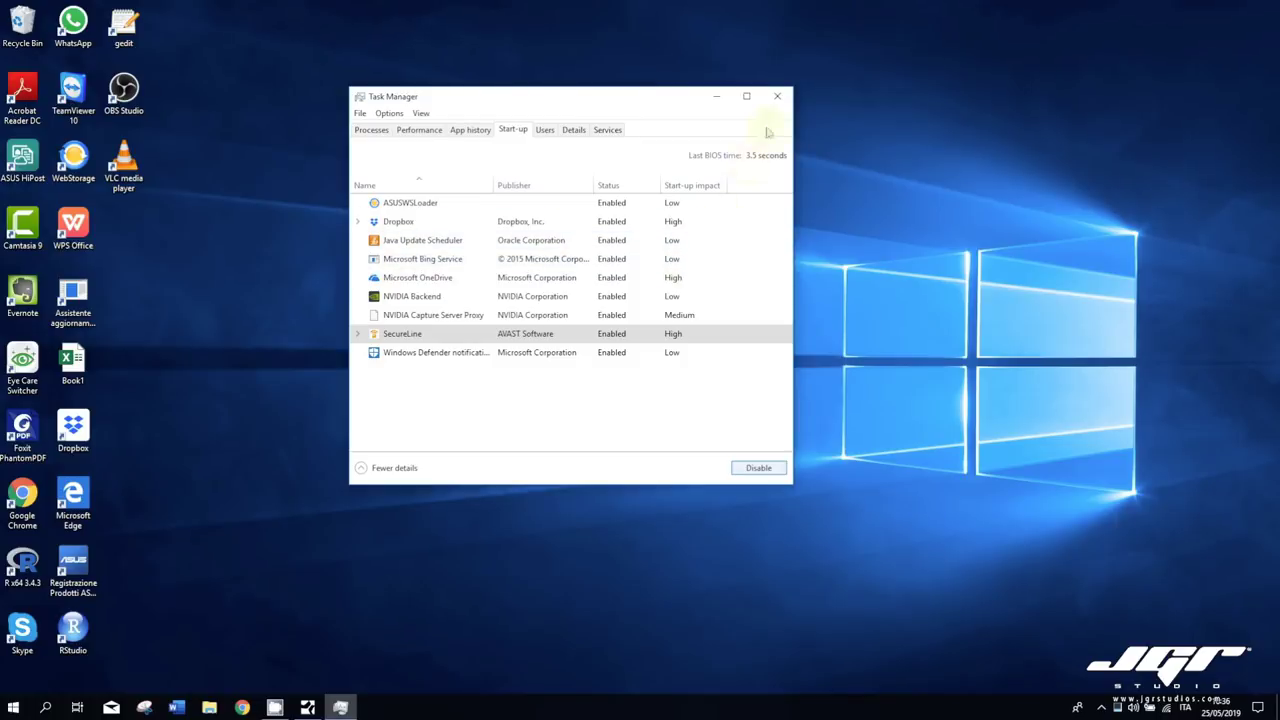
left_click(450, 241)
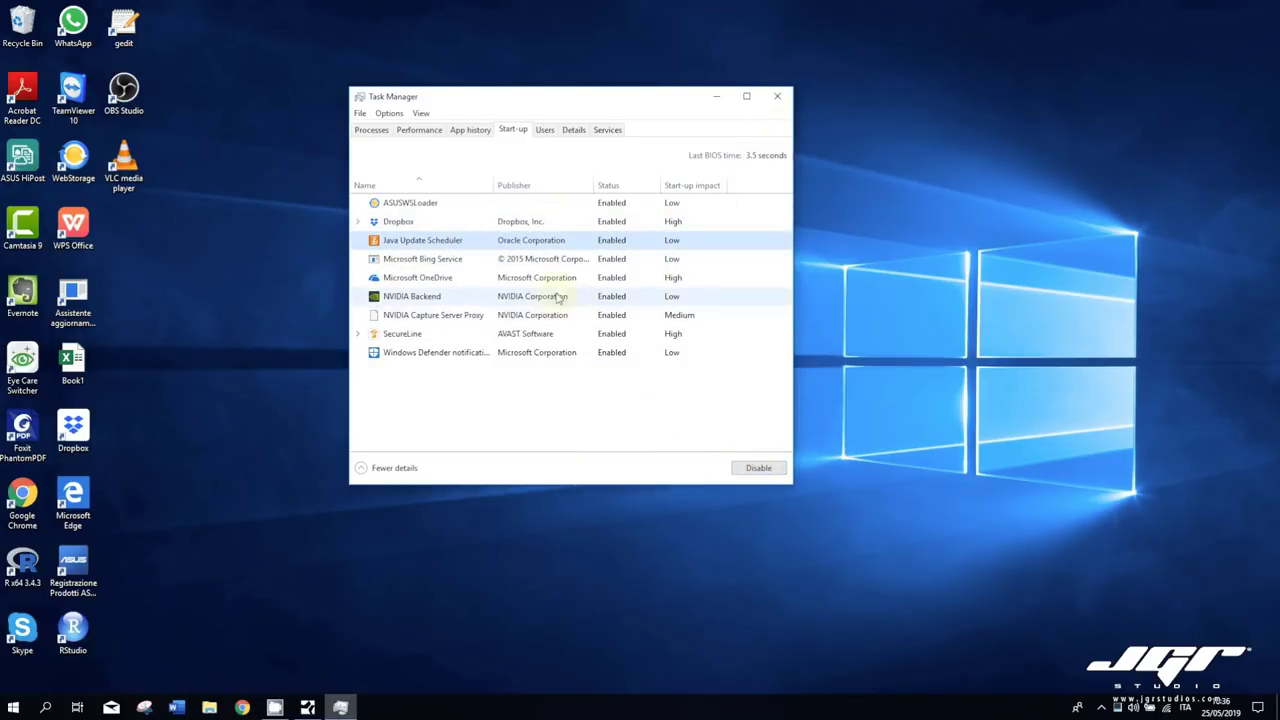
left_click(779, 96)
Step: Turn Bluetooth on and back off in the quick actions
left_click(1261, 706)
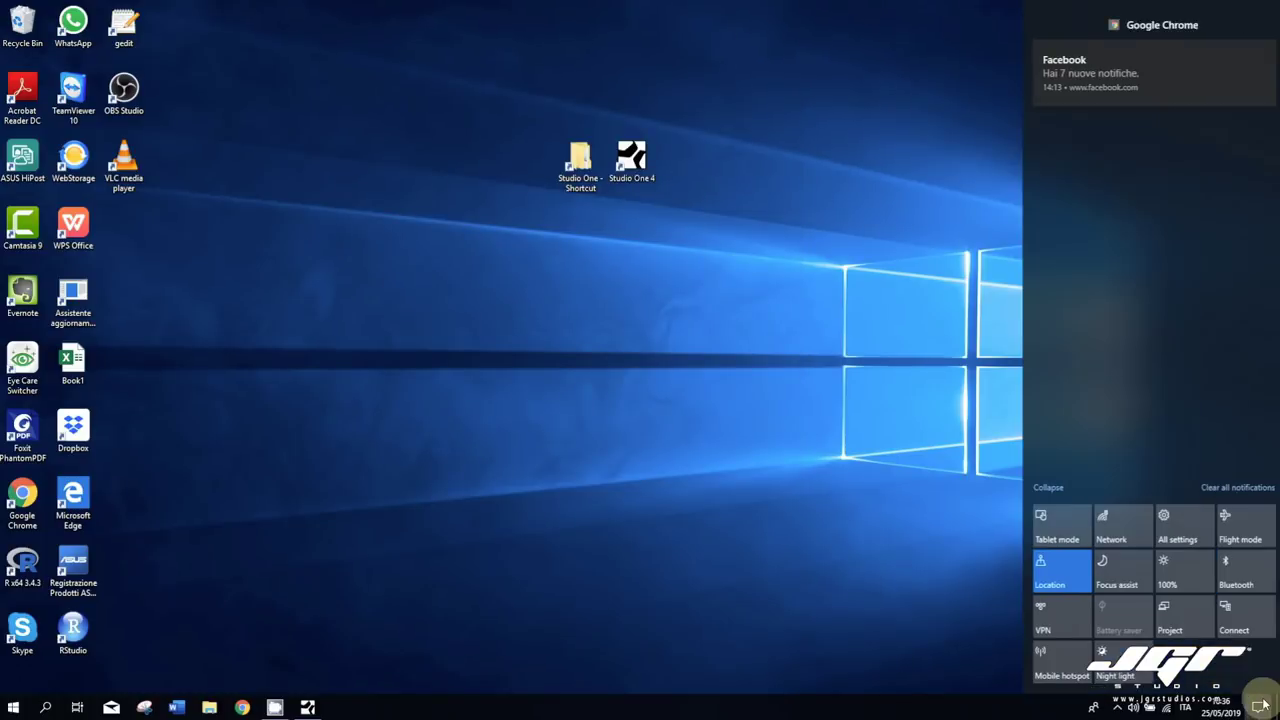
left_click(1238, 578)
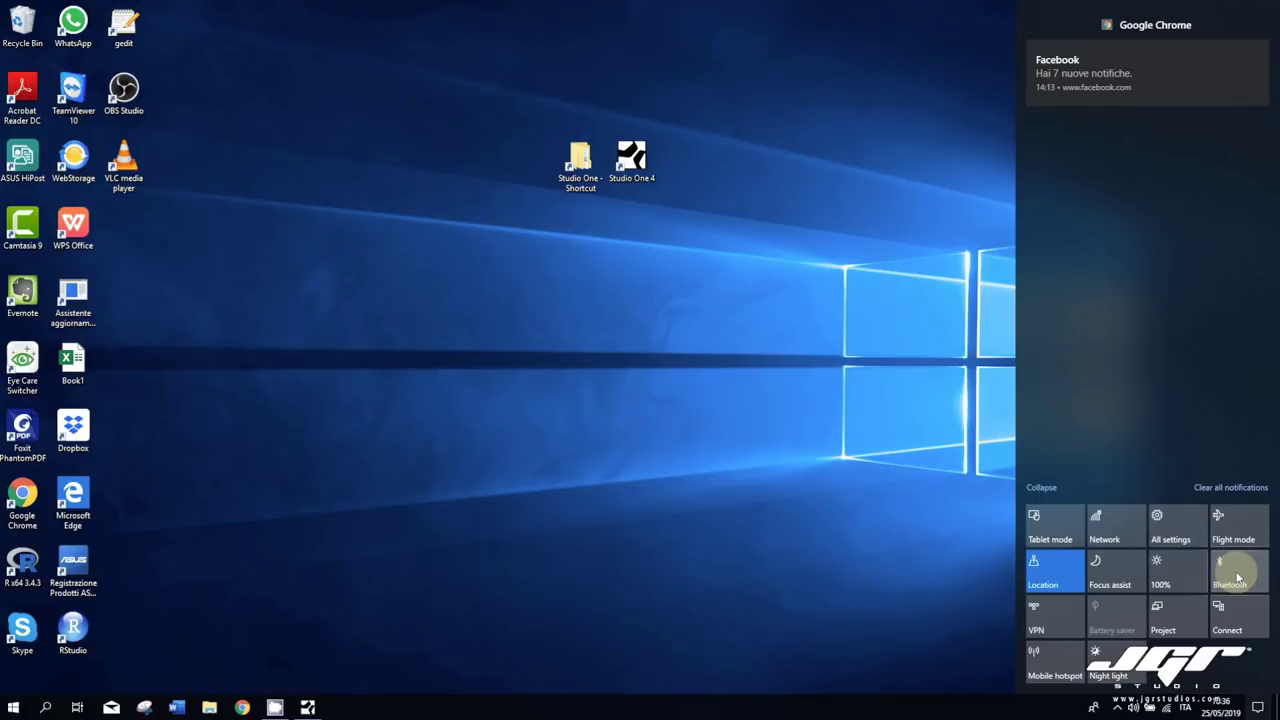
left_click(1238, 578)
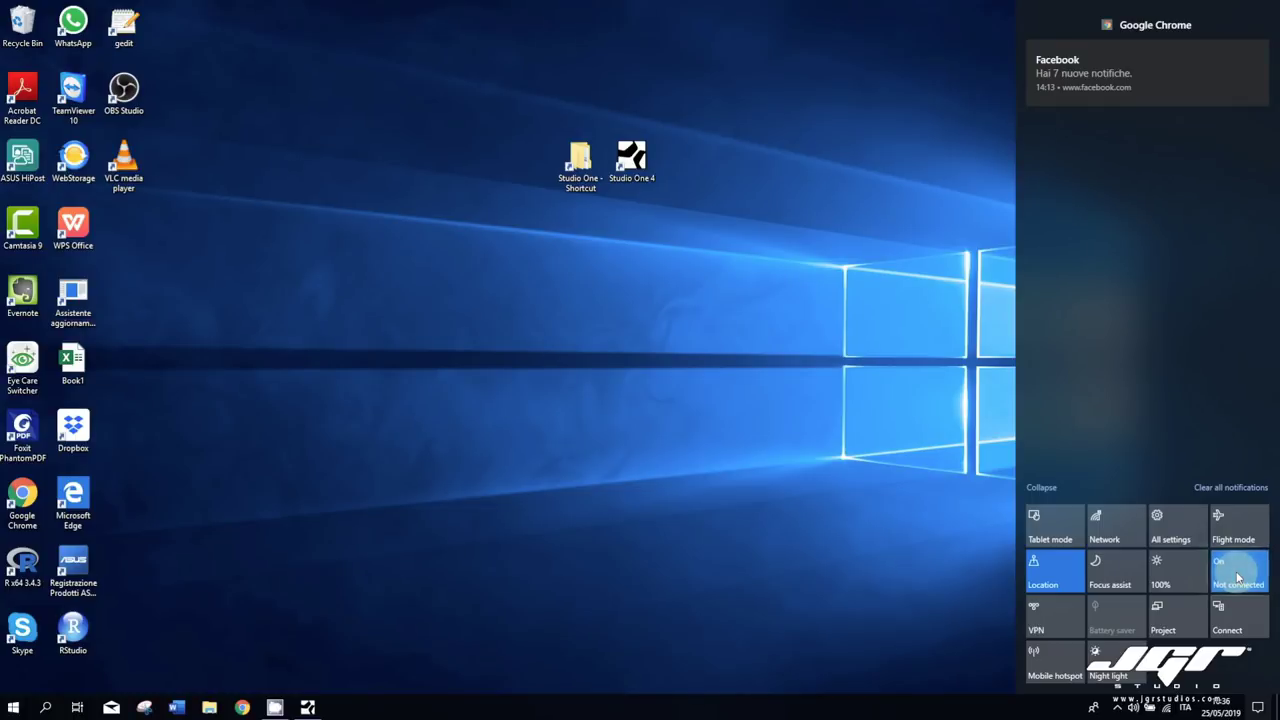
left_click(739, 467)
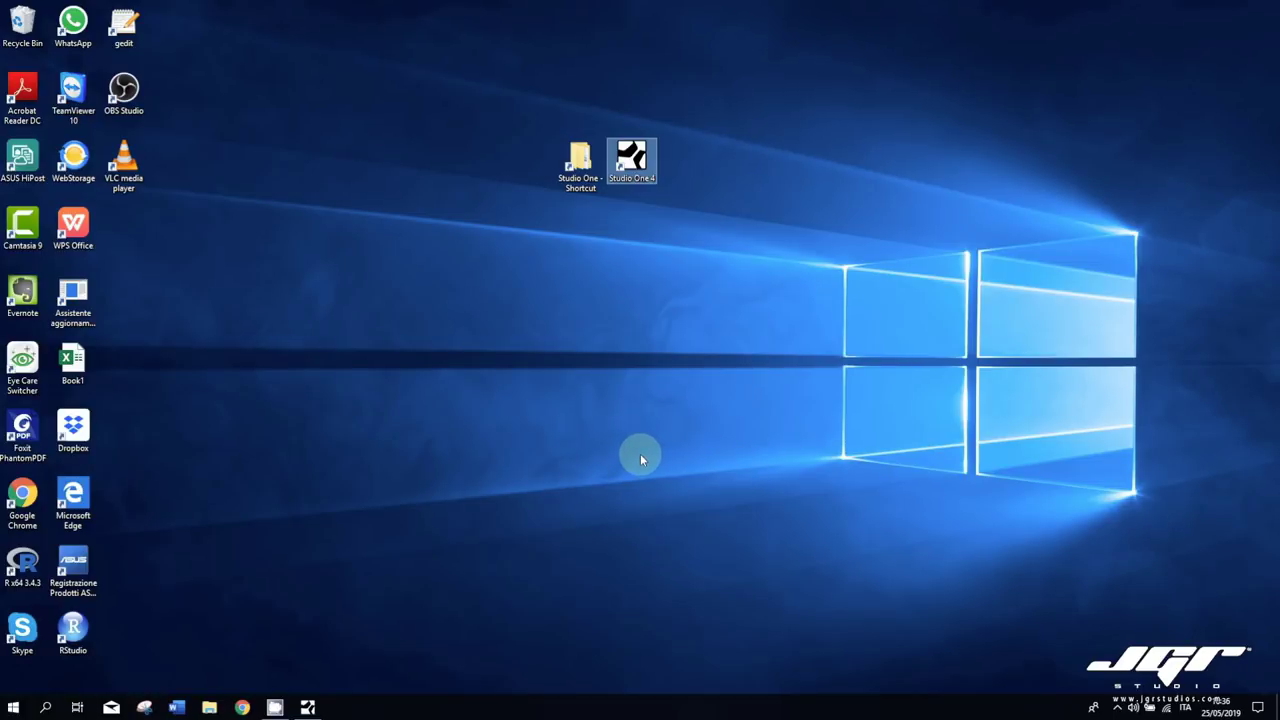
right_click(521, 419)
left_click(494, 426)
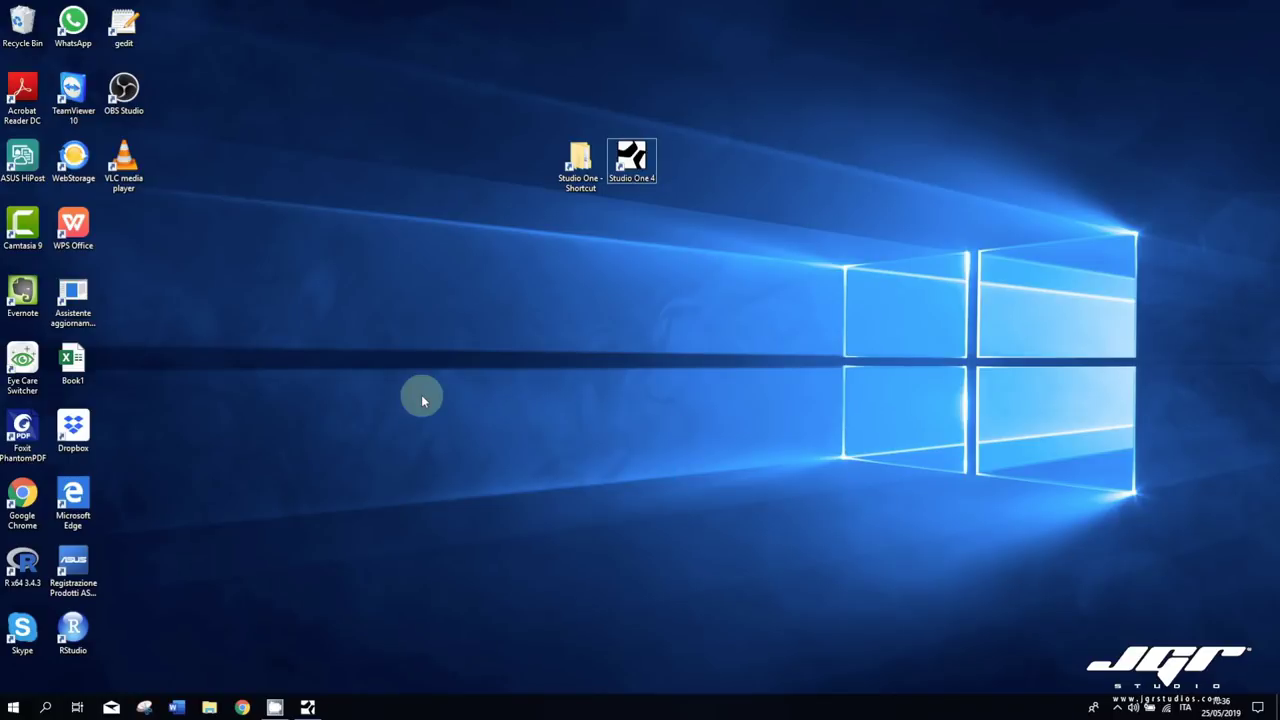
Step: Open the Themes page of the Windows Personalisation settings
left_click(1258, 707)
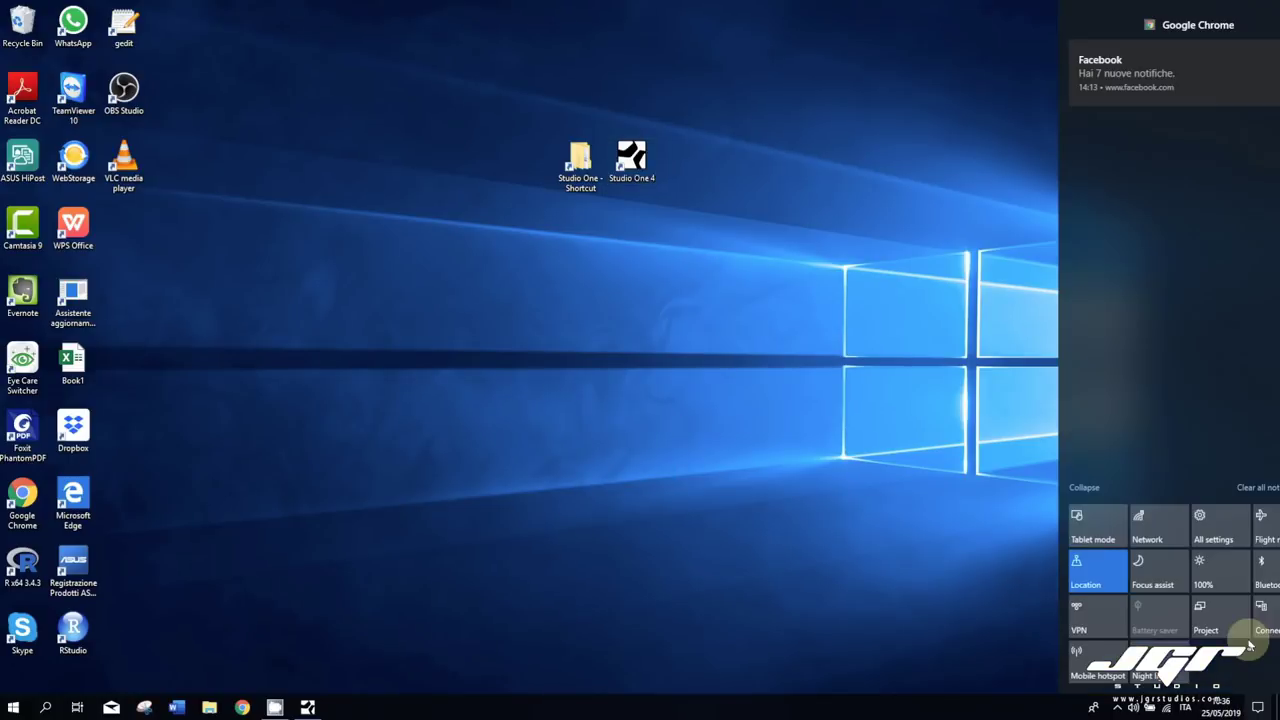
left_click(1160, 532)
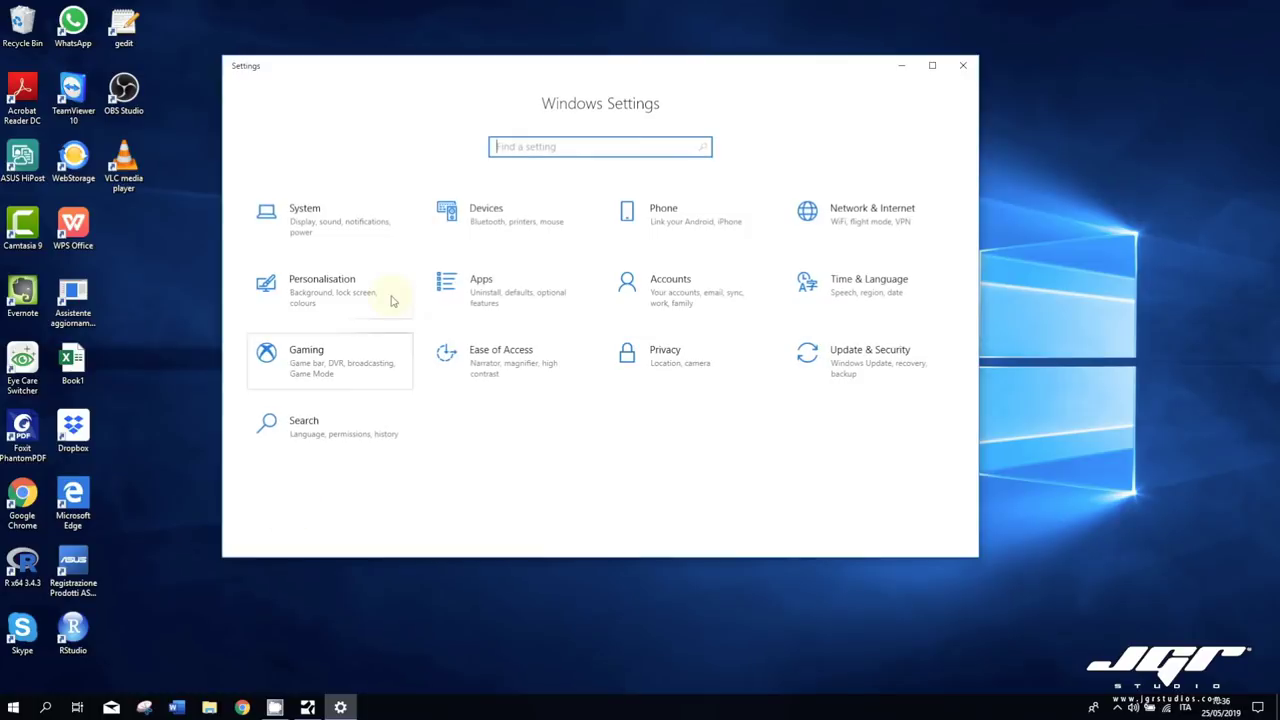
left_click(338, 300)
left_click(334, 295)
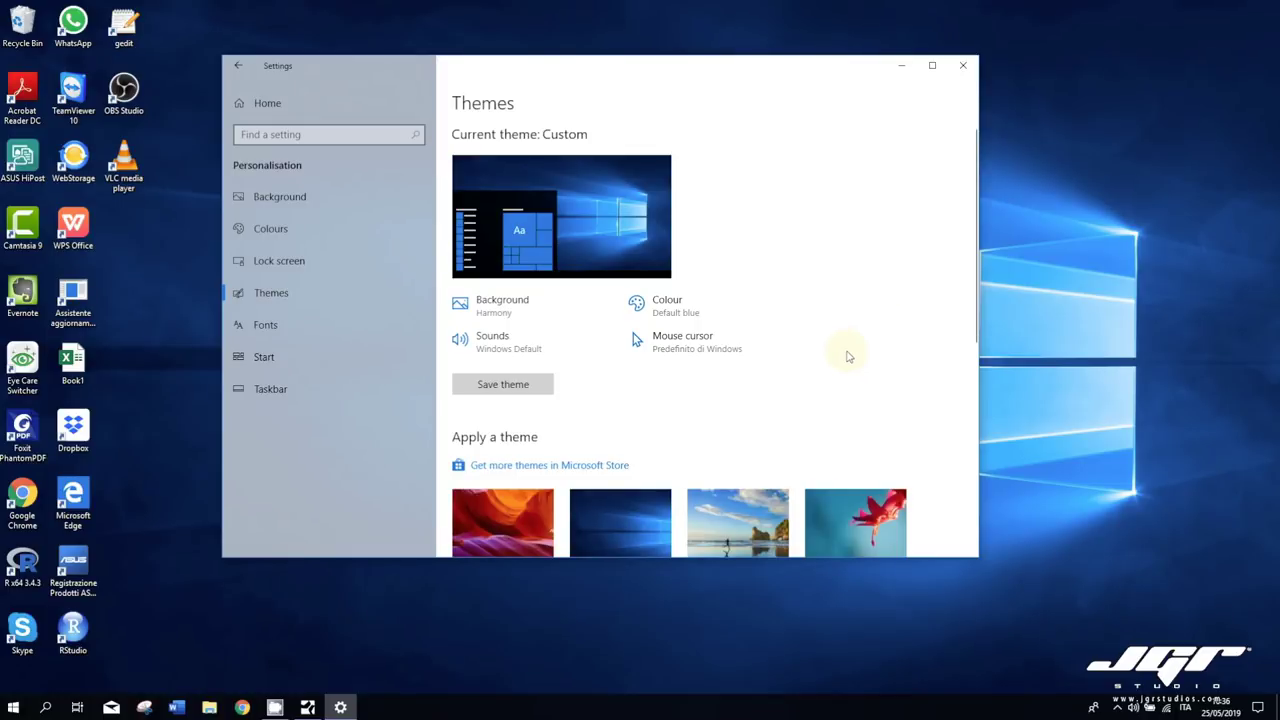
left_click(535, 320)
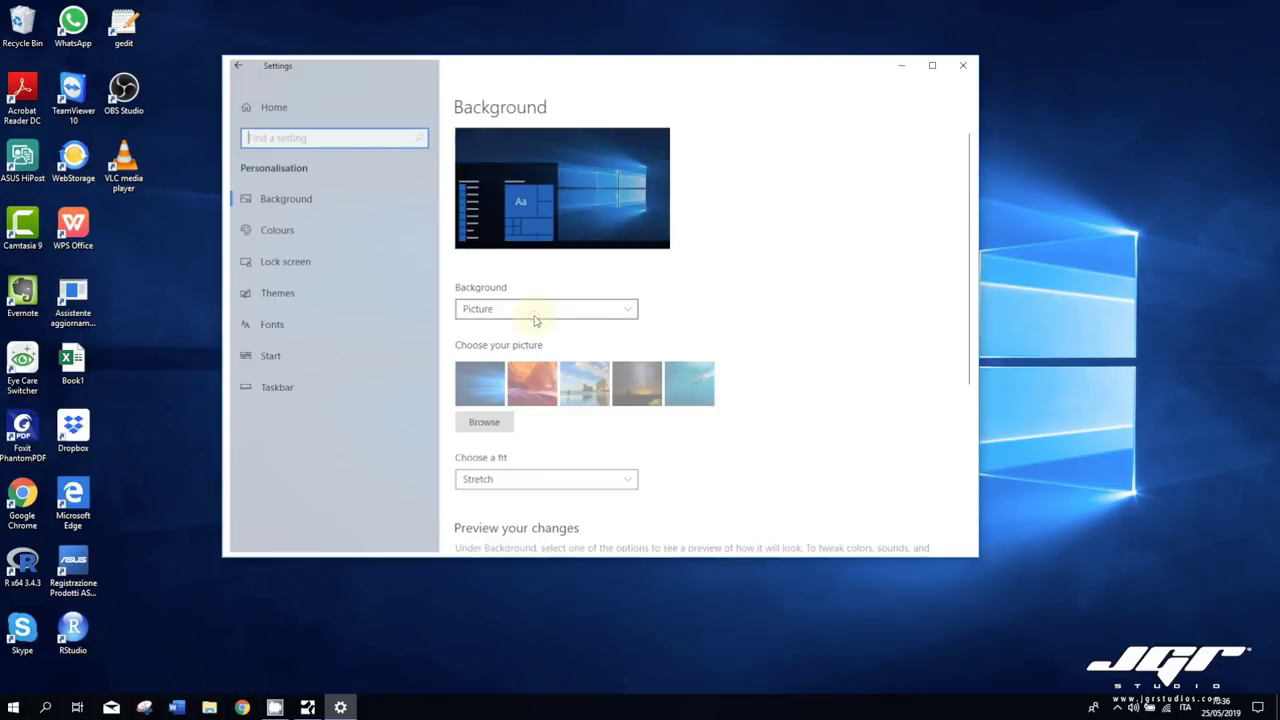
left_click(535, 316)
left_click(535, 316)
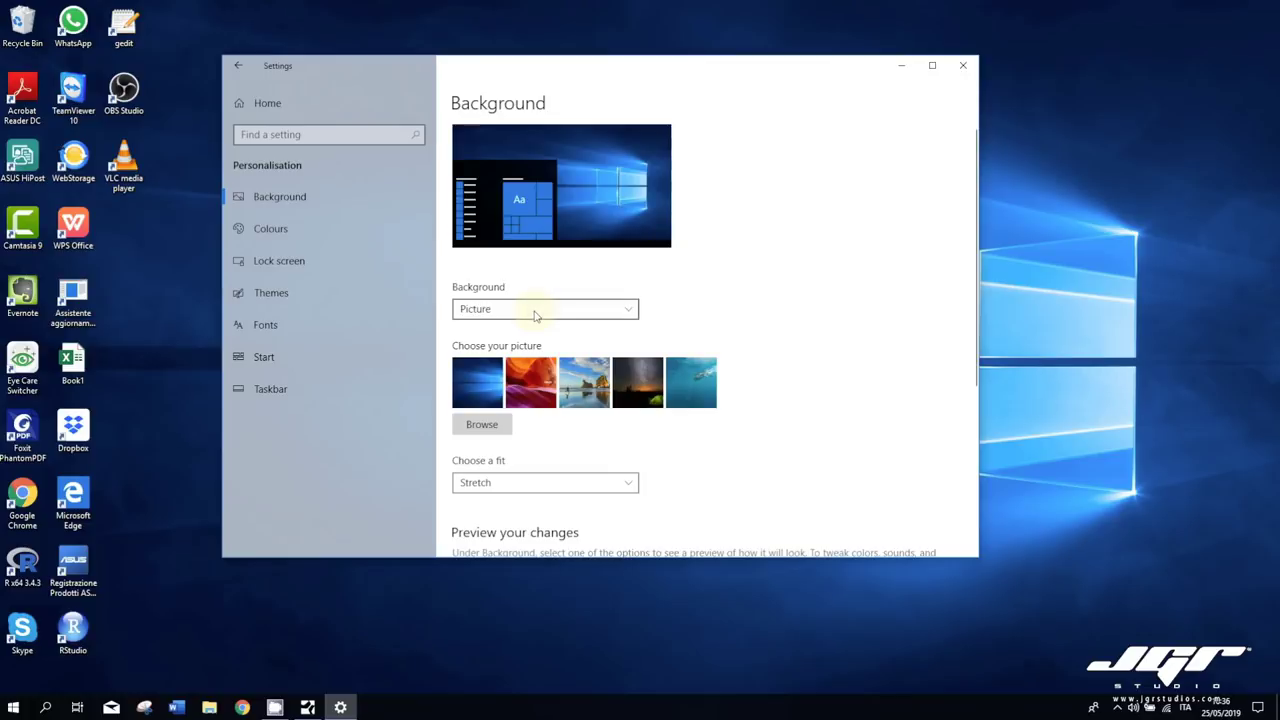
left_click(239, 67)
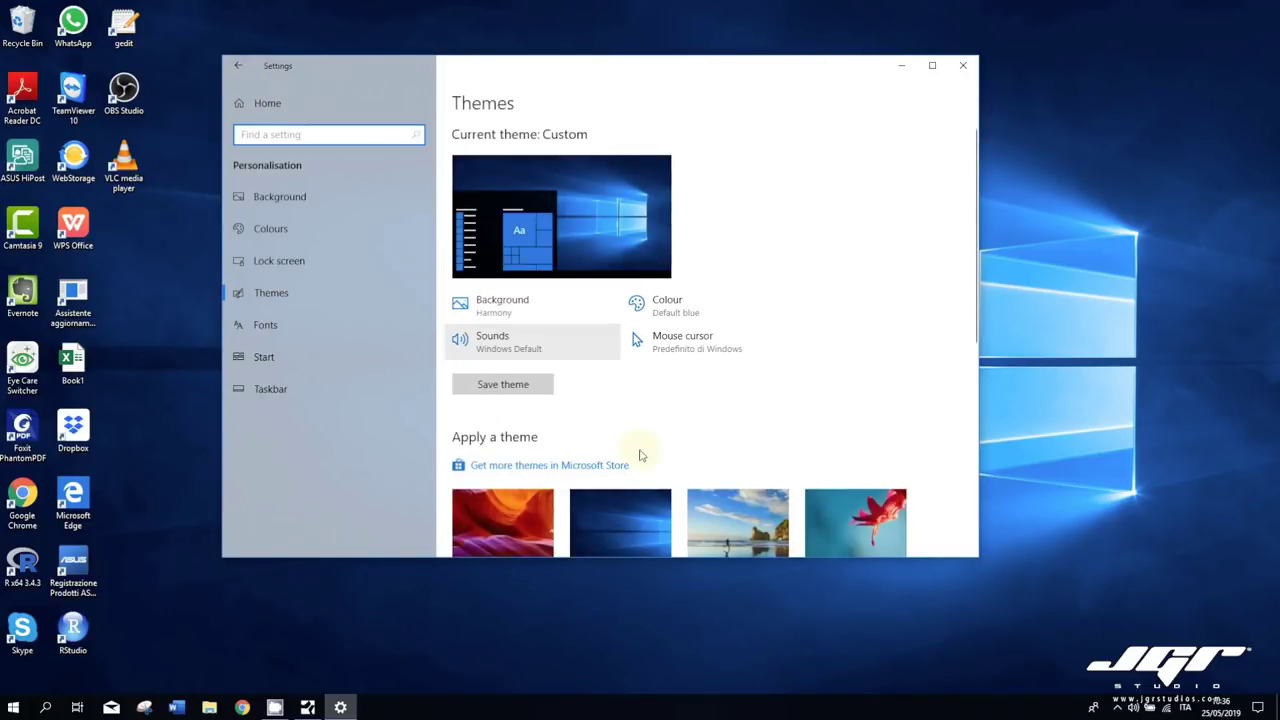
Step: Open the theme's sound settings, set the sound scheme to No Sounds, and apply it
left_click(535, 345)
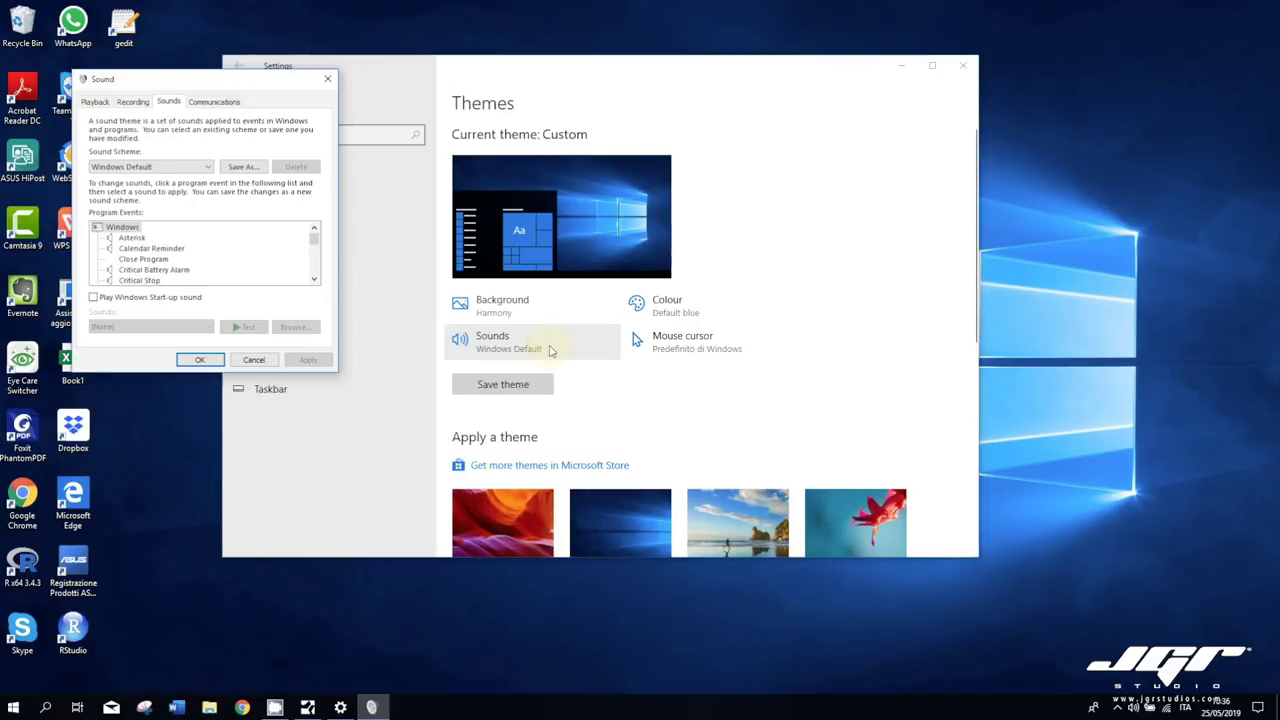
left_click_drag(215, 68, 660, 125)
left_click(712, 214)
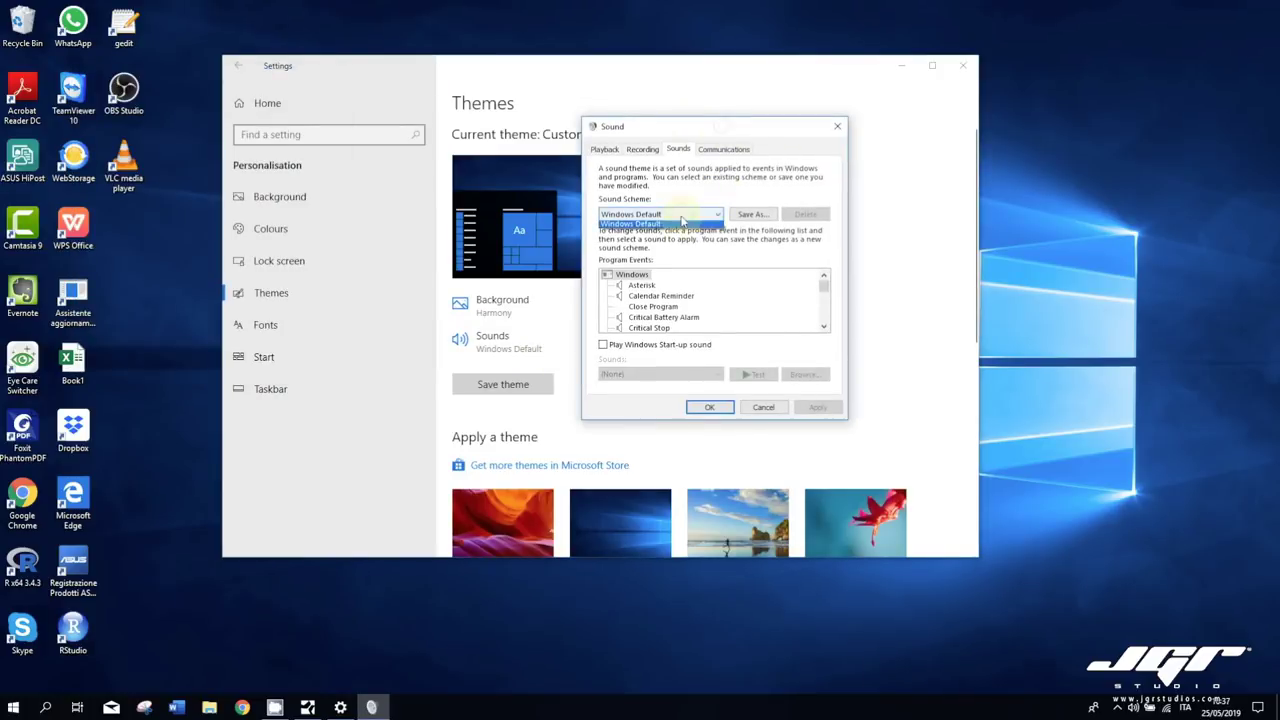
left_click(660, 228)
left_click(832, 411)
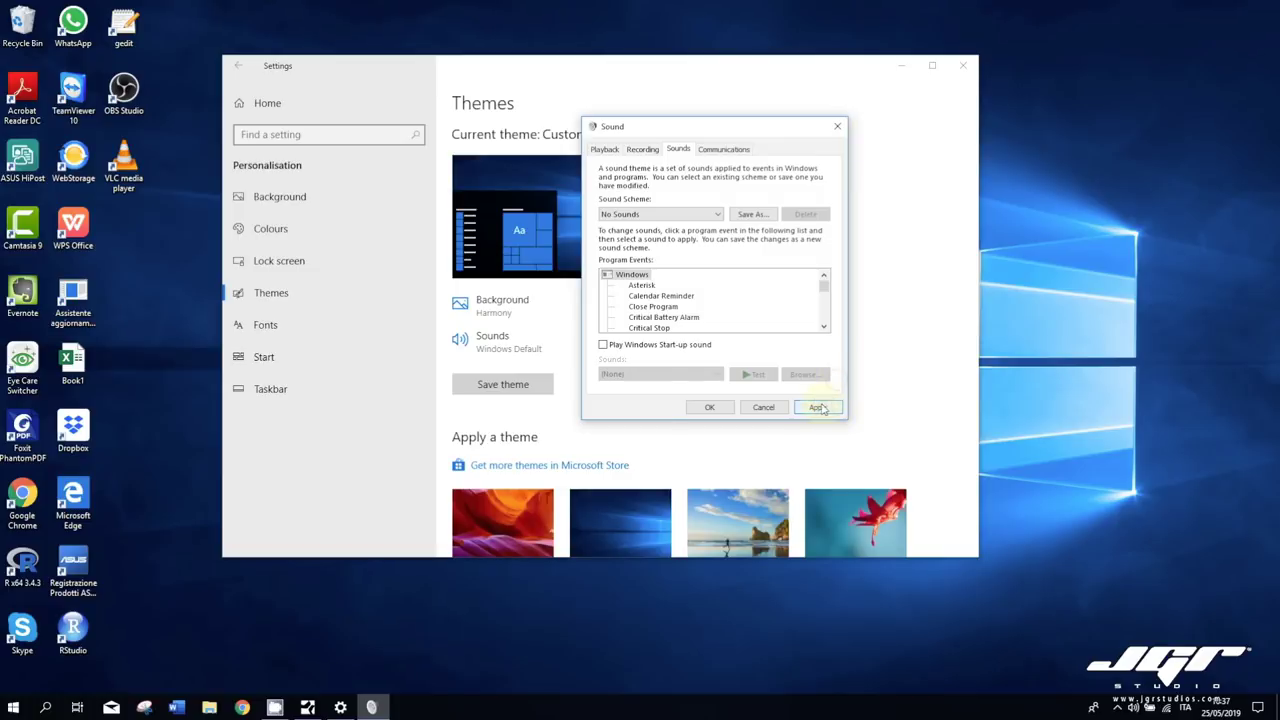
Step: Close the sound settings, then search Windows Settings for the advanced system settings and open the Performance Options
left_click(706, 408)
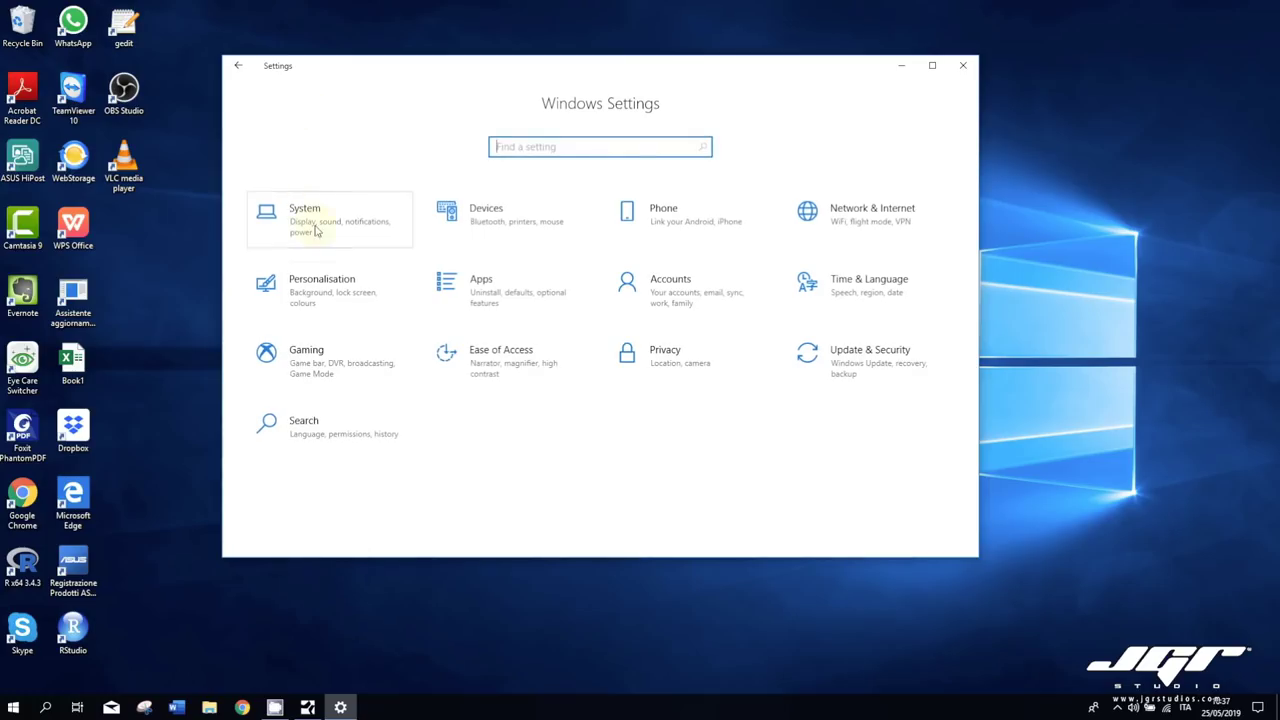
left_click(314, 231)
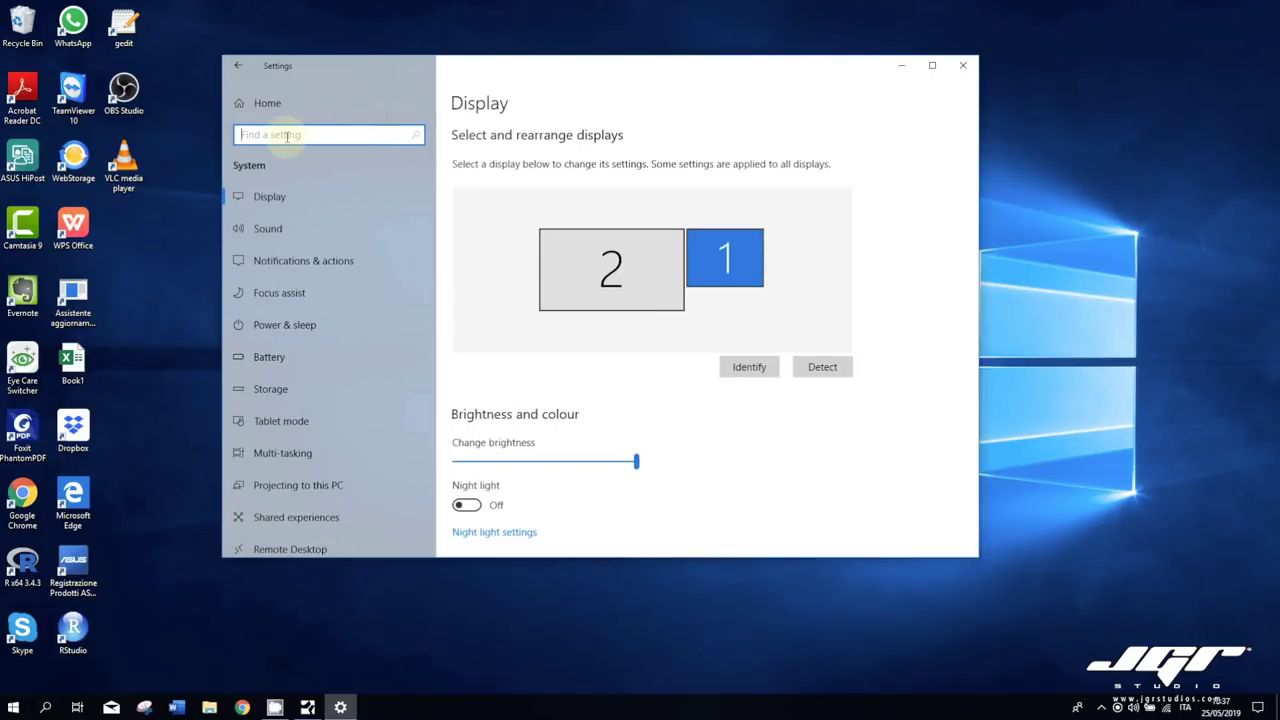
type("system s")
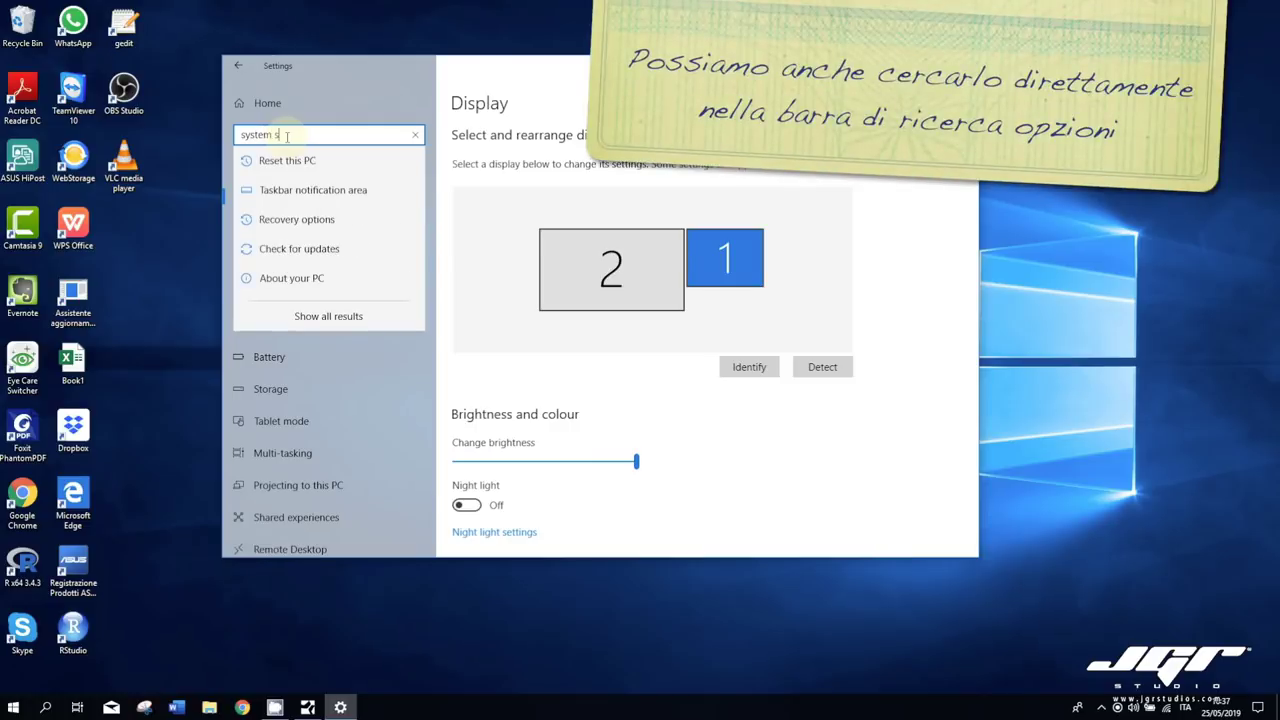
type("etings")
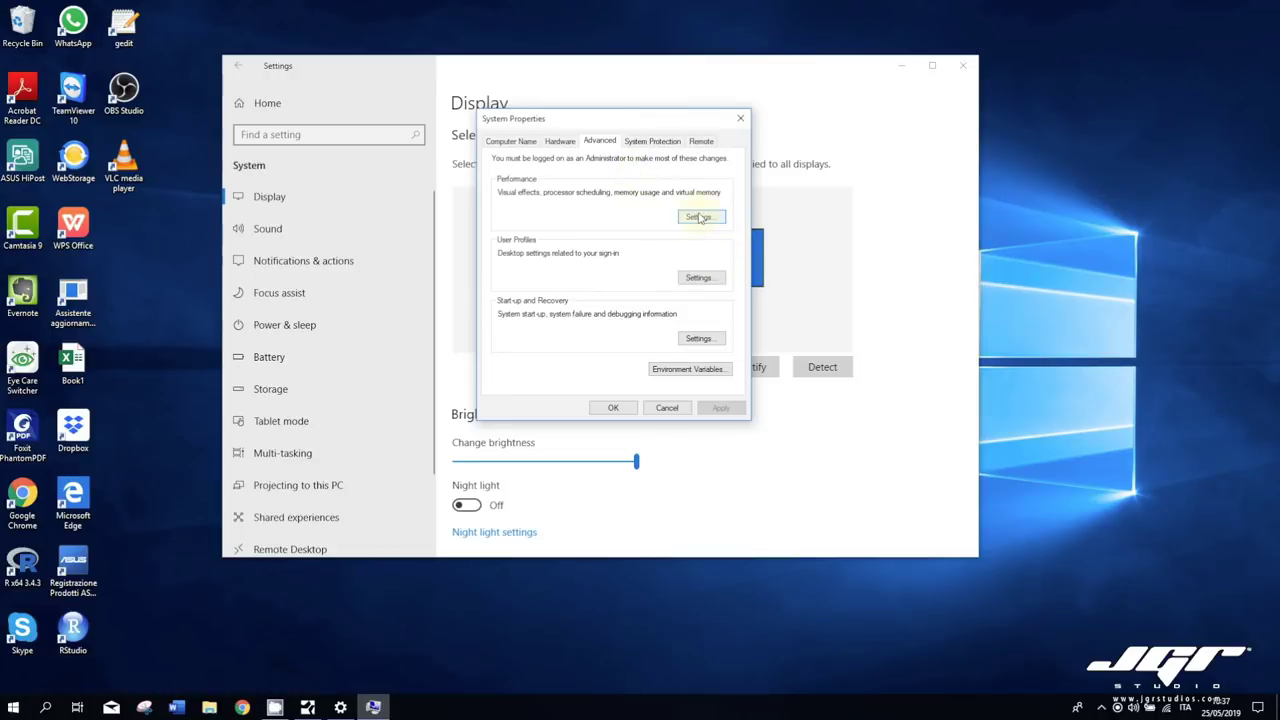
left_click(700, 220)
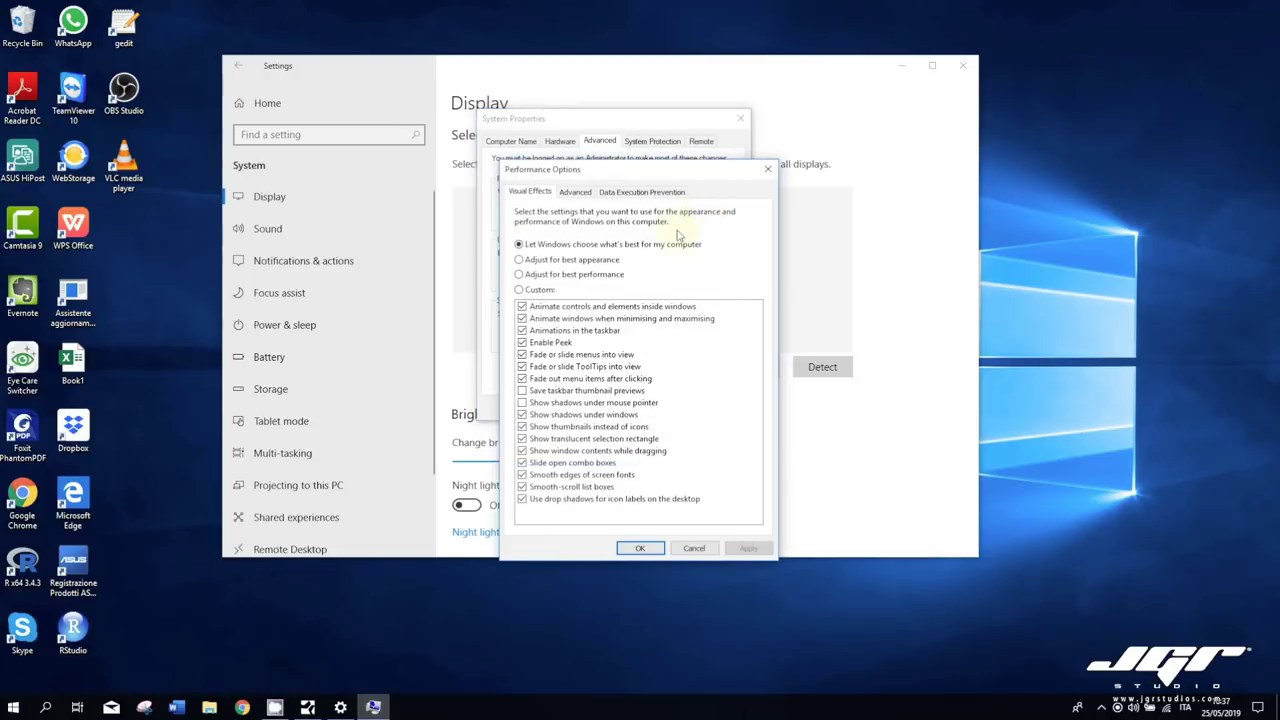
Step: Set visual effects to Custom and disable control and element animations, window minimising and maximising animations, taskbar animations, and Enable Peek
left_click(546, 290)
left_click_drag(601, 171, 531, 123)
left_click(488, 259)
left_click(488, 271)
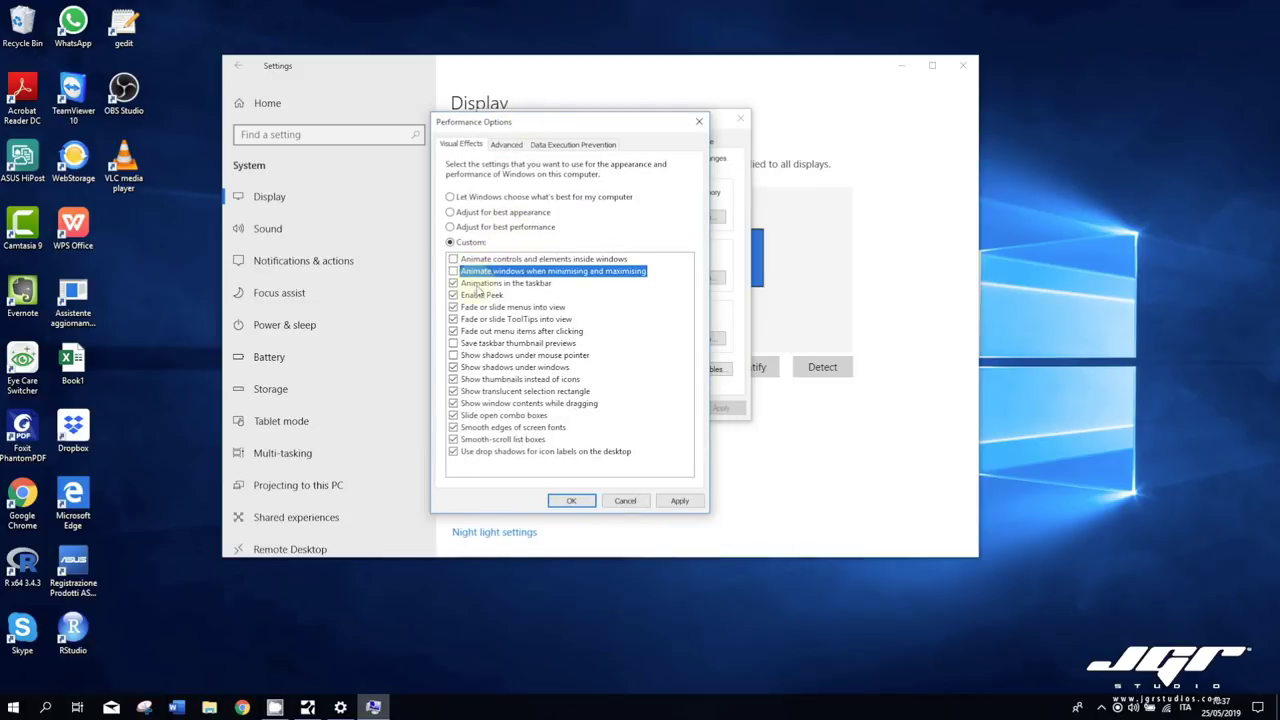
left_click(487, 283)
left_click(486, 295)
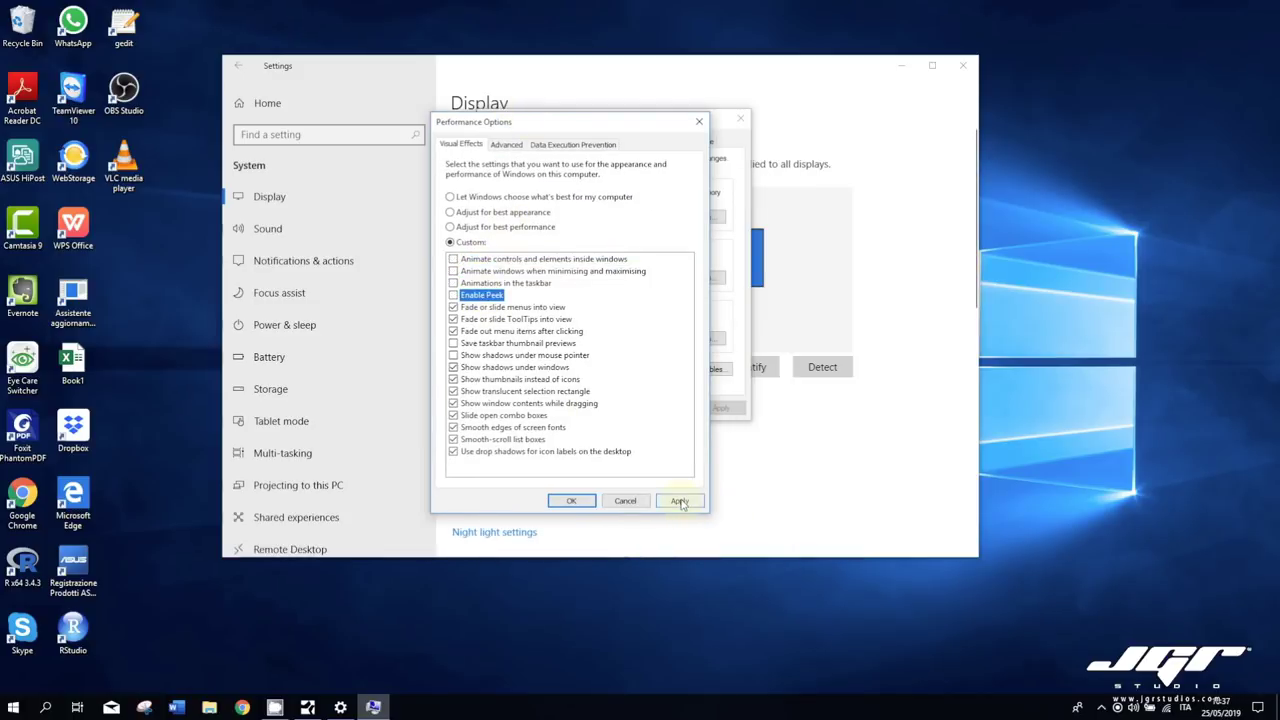
Step: Try a custom paging file size for drive C with an initial size of 4096 MB in Virtual Memory, and clear the value
left_click(505, 146)
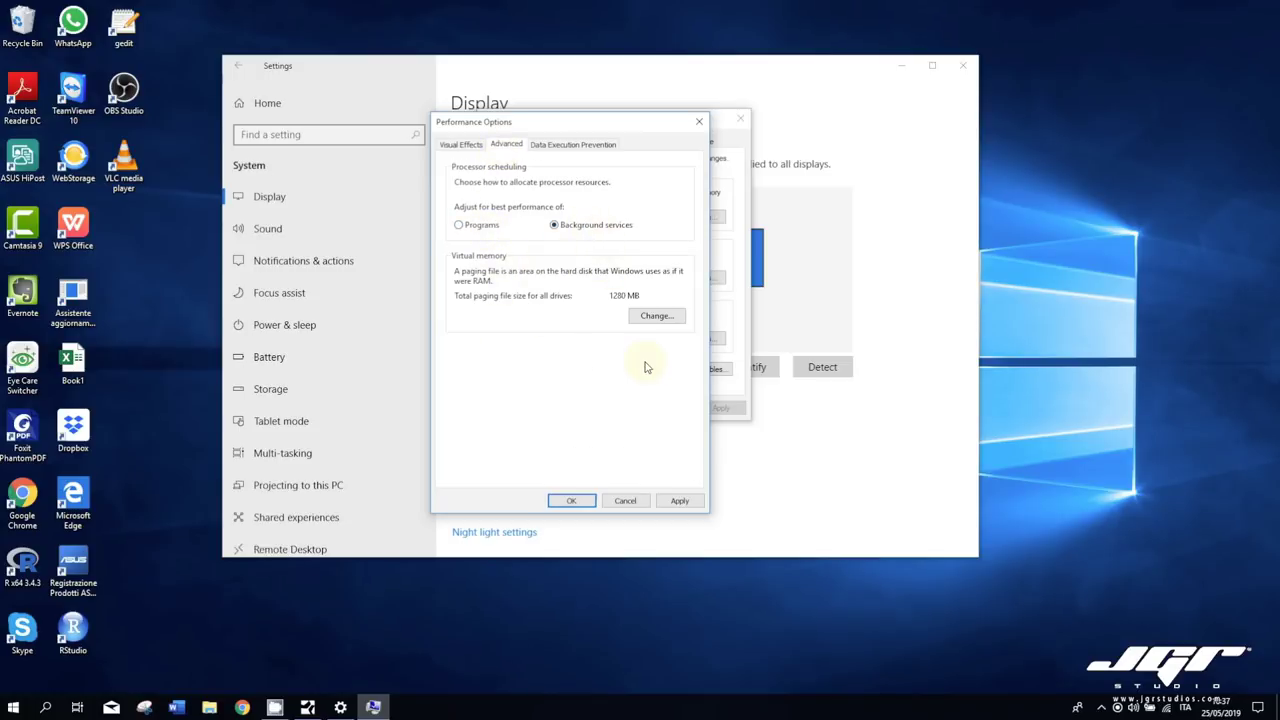
left_click(660, 318)
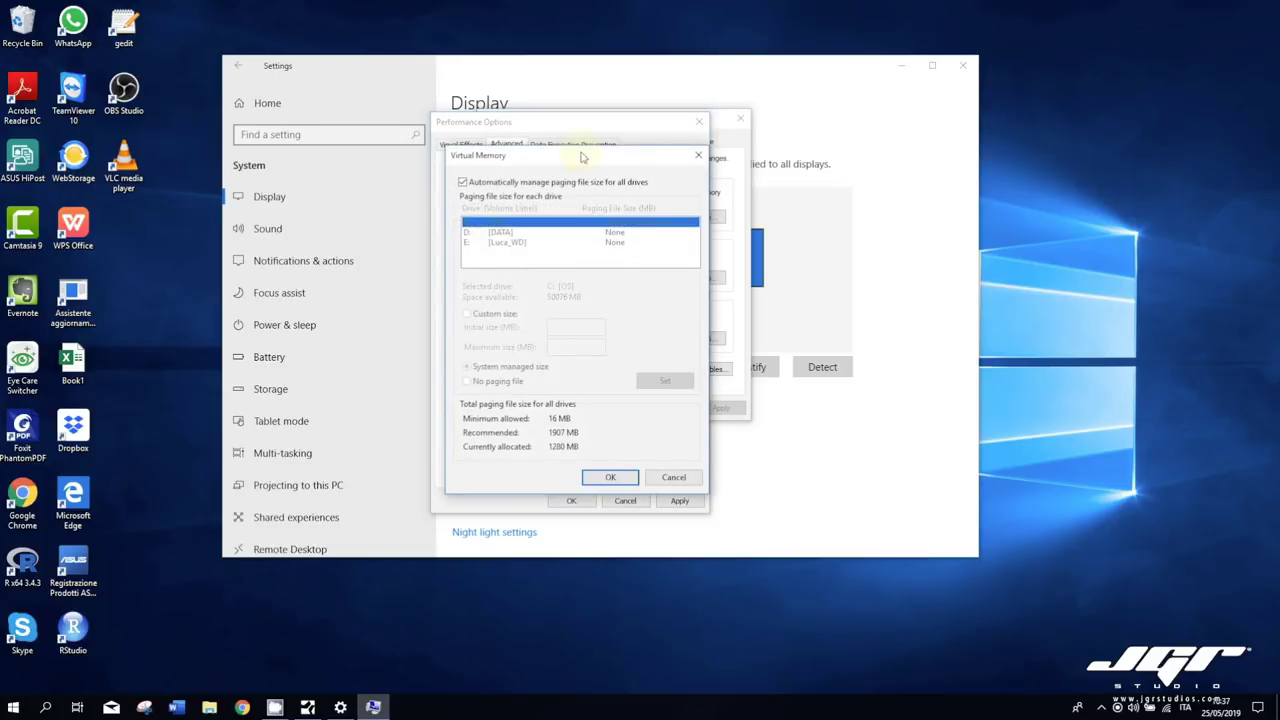
left_click_drag(582, 157, 477, 135)
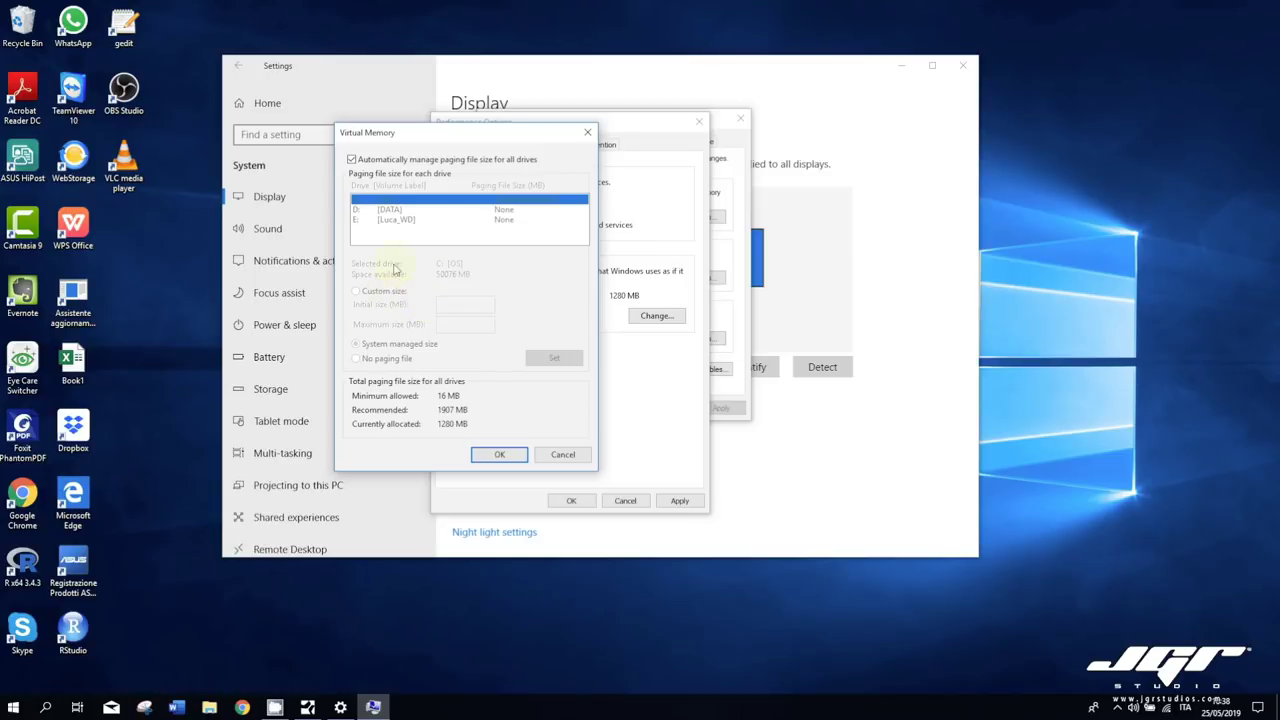
left_click(352, 159)
left_click(383, 291)
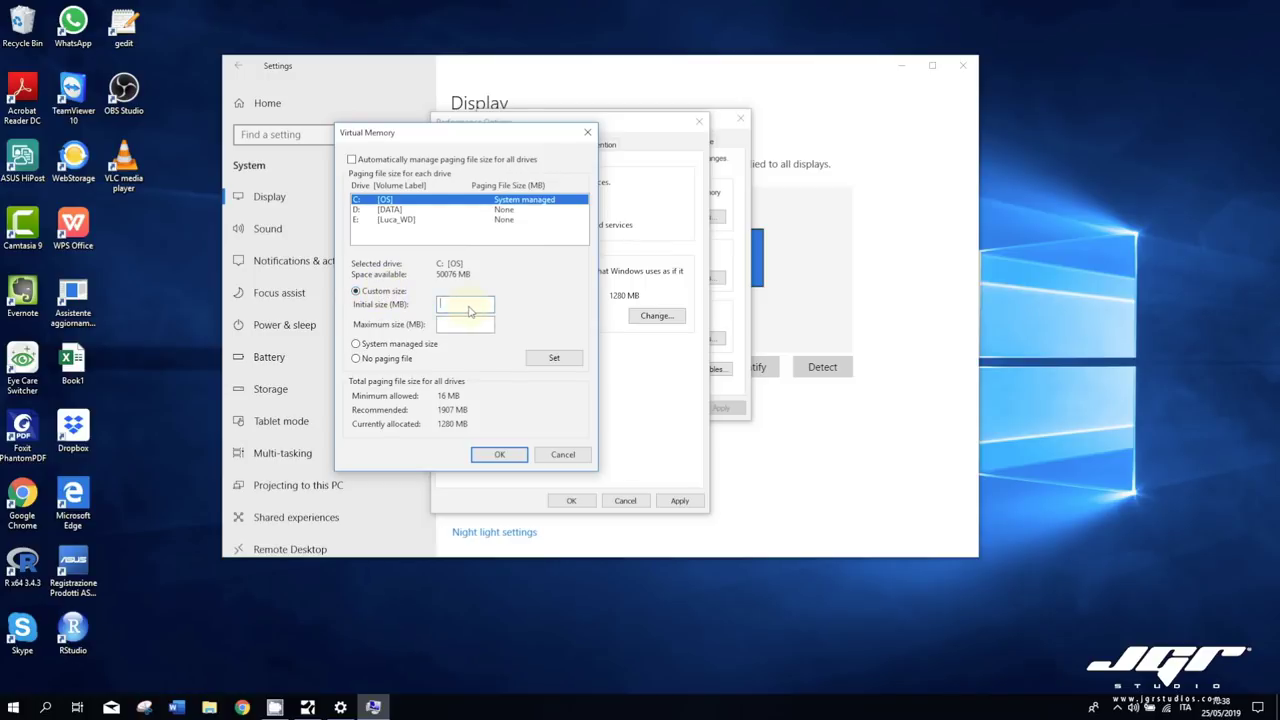
type("4096")
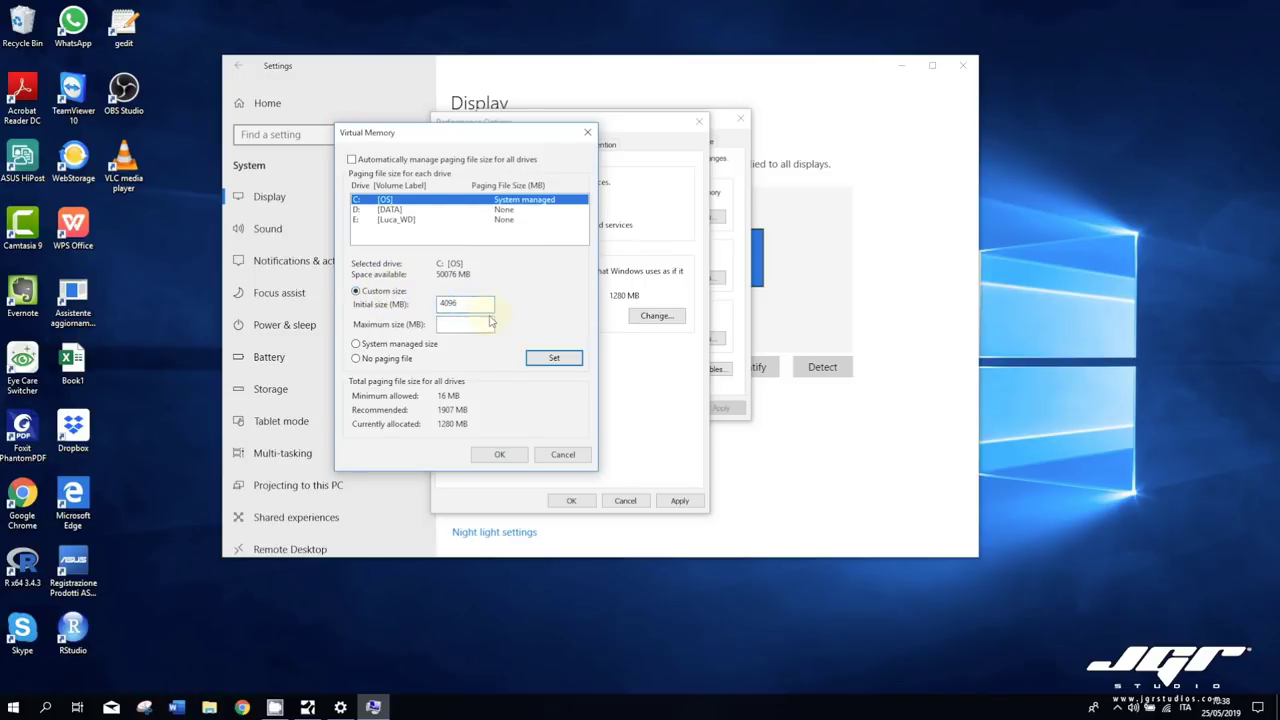
left_click_drag(488, 308, 400, 303)
key("BackSpace")
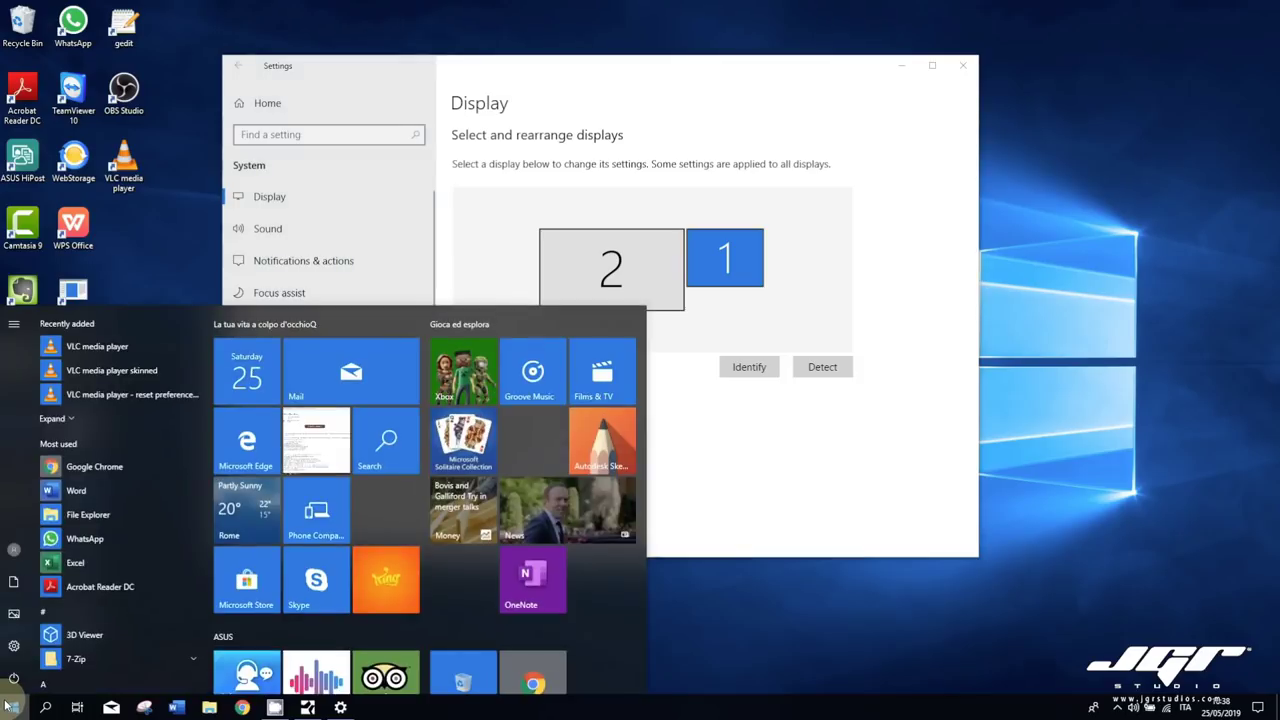
Step: Open Windows PowerShell and enter powercfg.exe /hibernate off, closing the PowerShell and Settings windows when done
type("power")
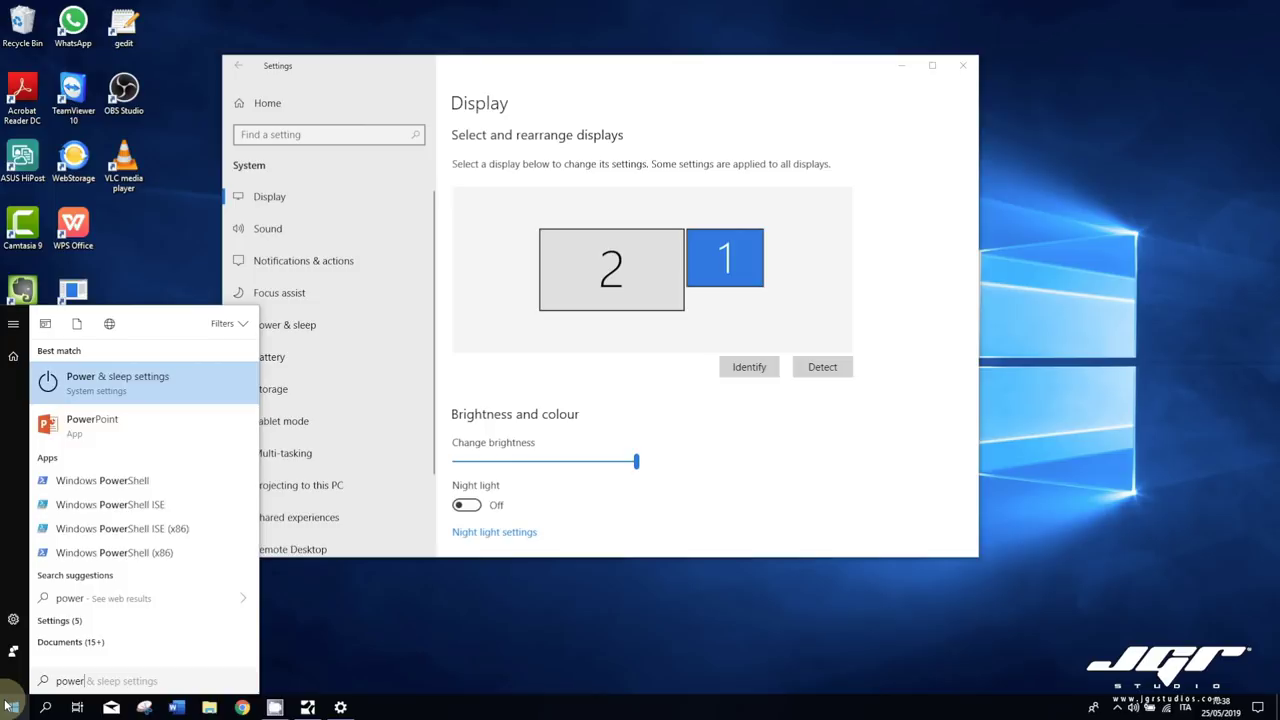
type("shell")
key("Return")
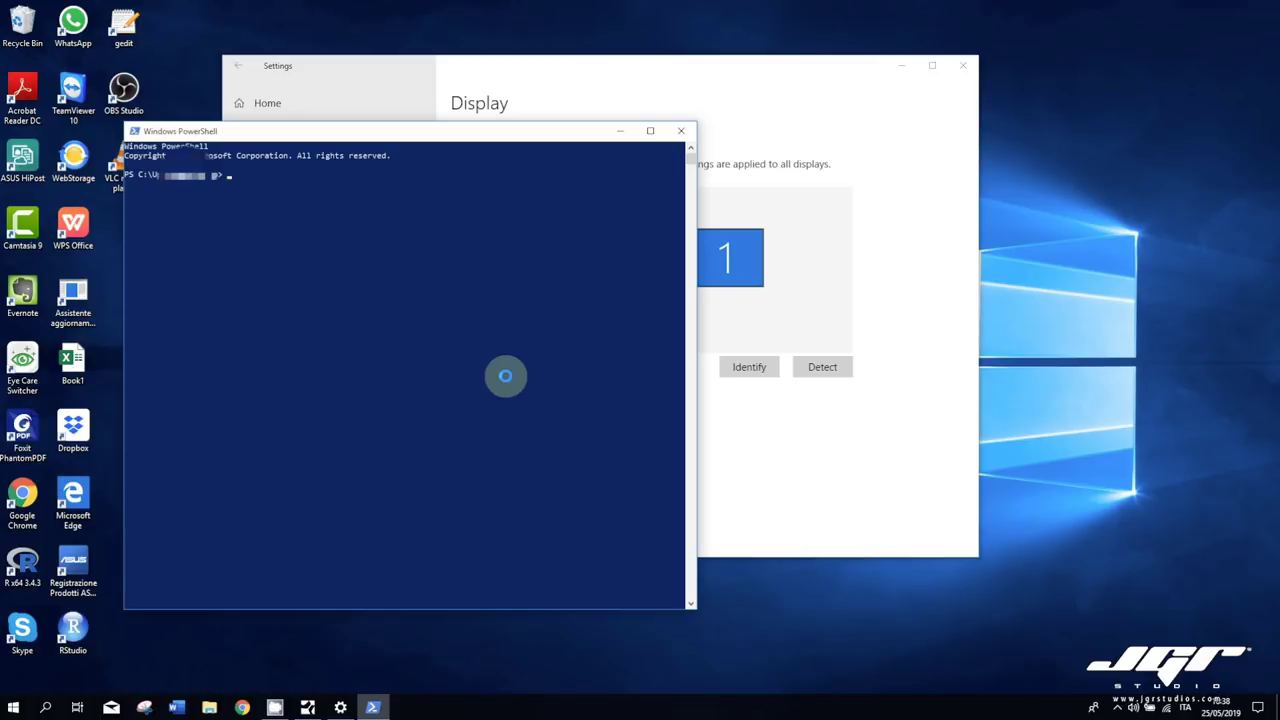
type("powercfg.exe /hibernate off")
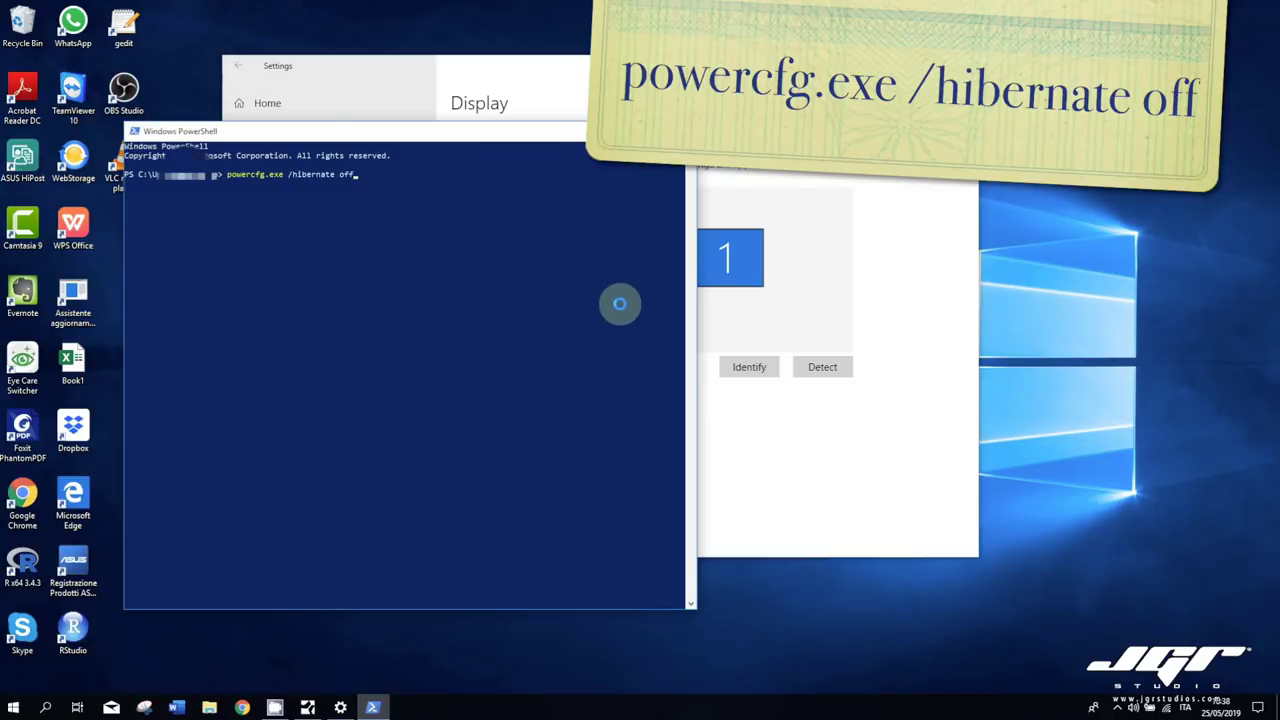
left_click(674, 131)
left_click(965, 64)
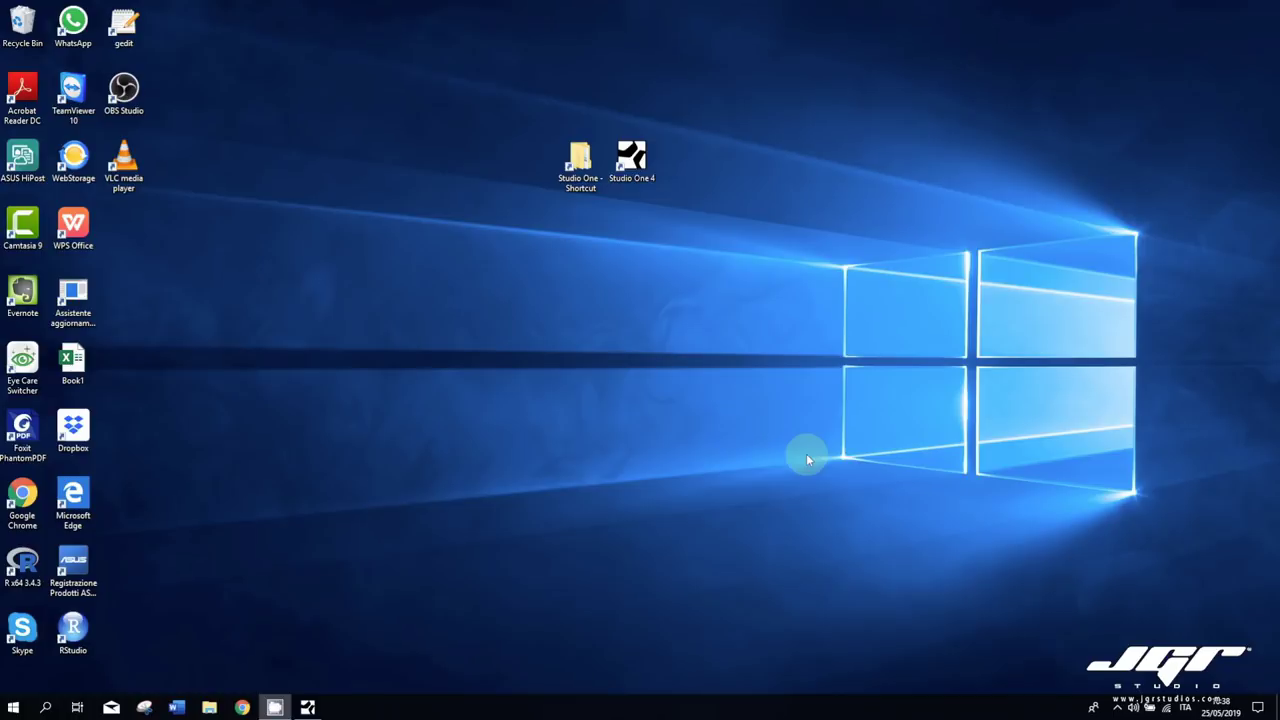
Step: Open Windows Settings and switch flight mode on and back off in the quick actions
left_click(1258, 707)
left_click(1135, 525)
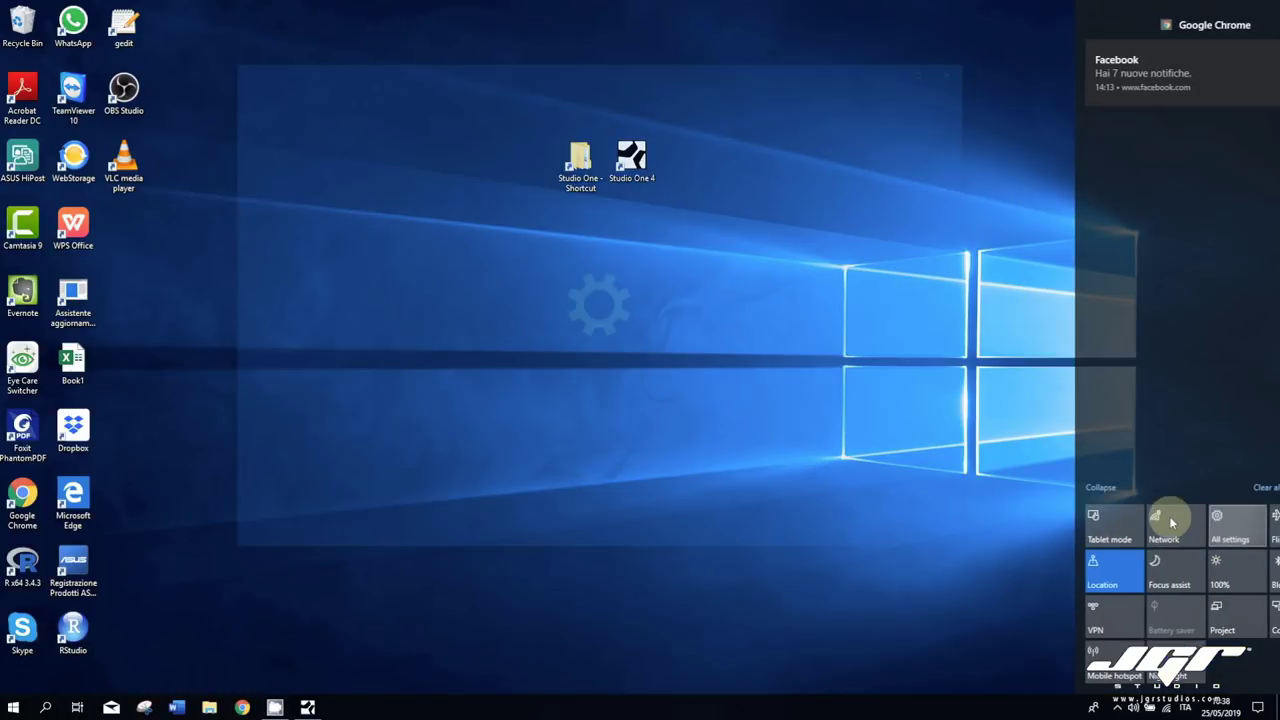
left_click(1258, 707)
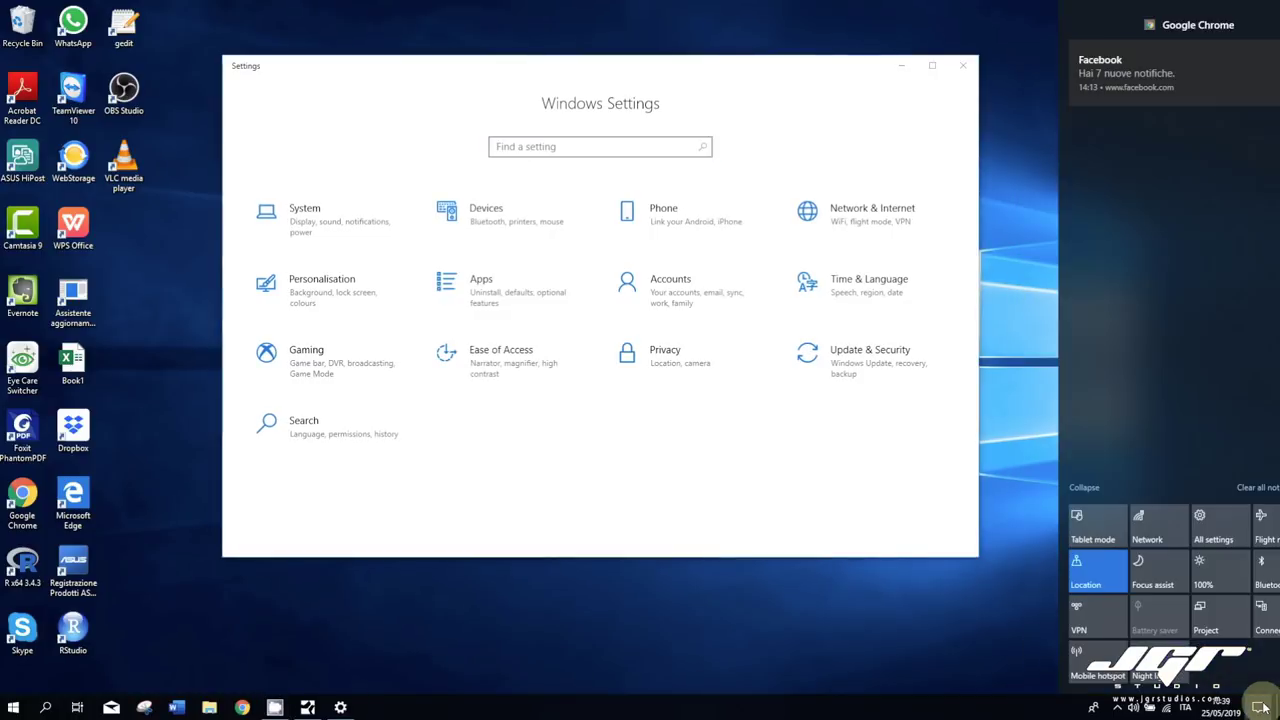
left_click(1240, 532)
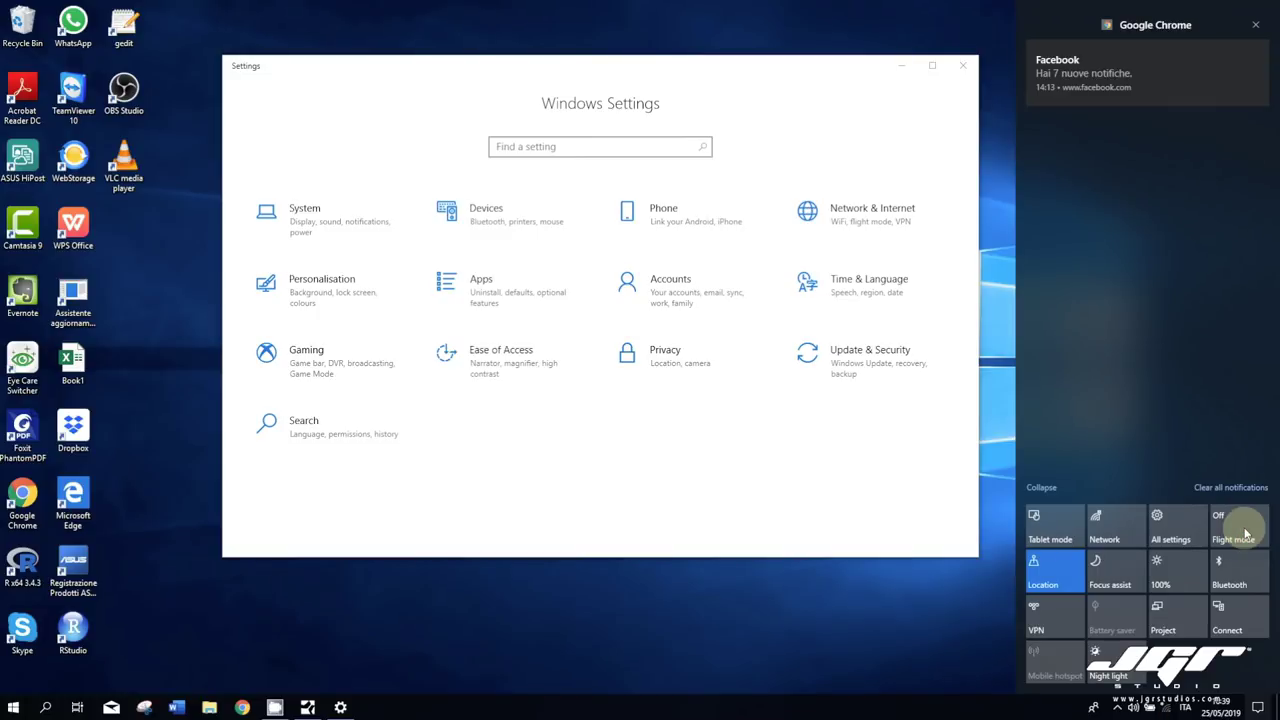
left_click(868, 528)
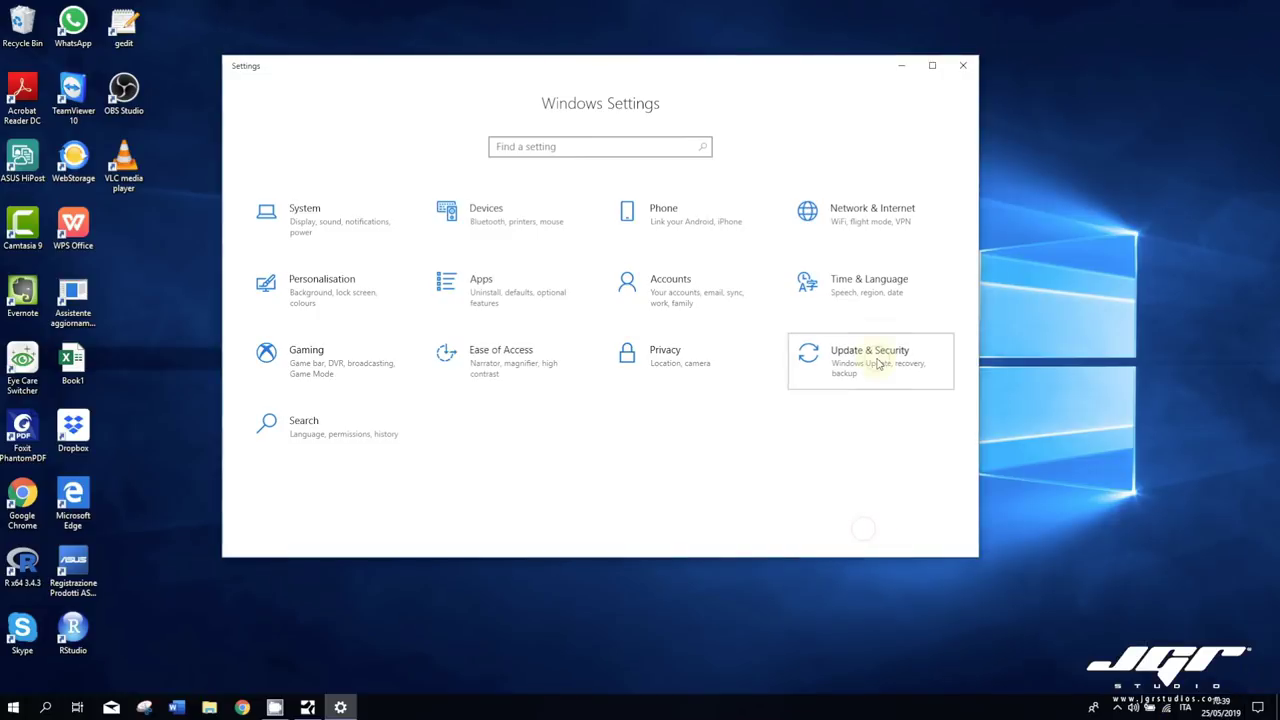
Step: Open the Windows Security page under Update & Security and view the Windows Defender Security Centre overview
left_click(872, 355)
left_click(351, 199)
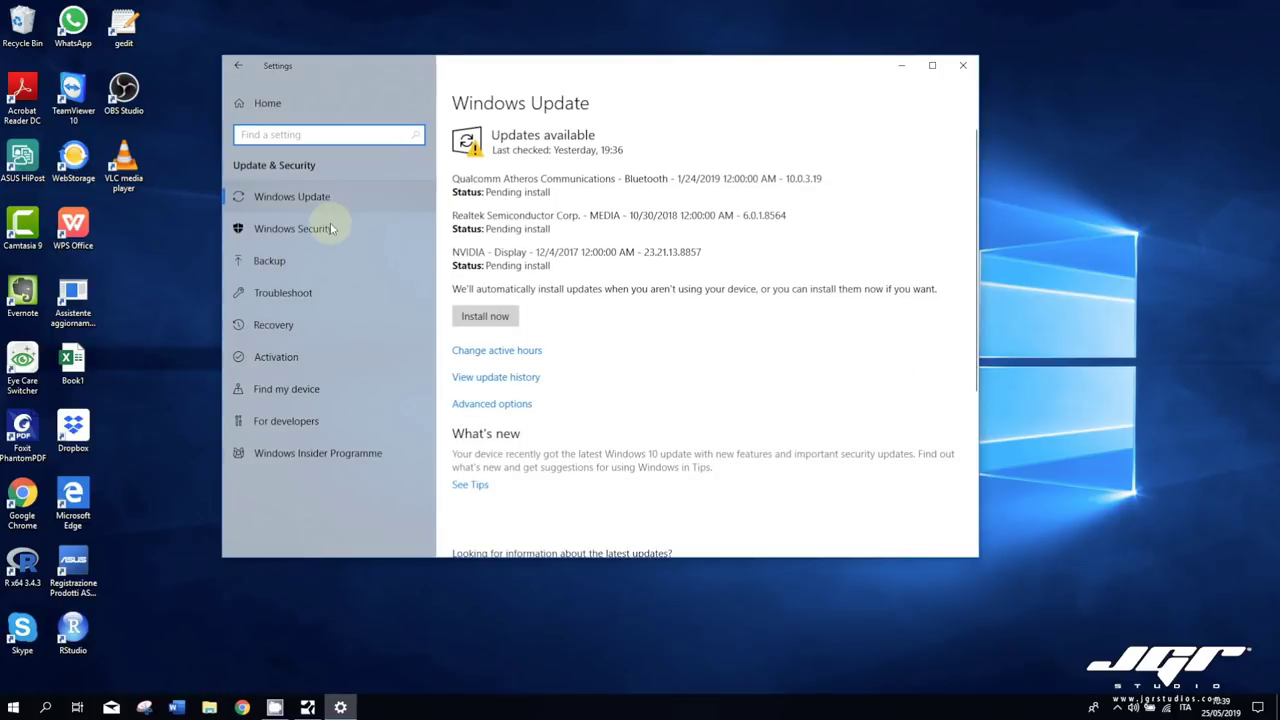
left_click(331, 229)
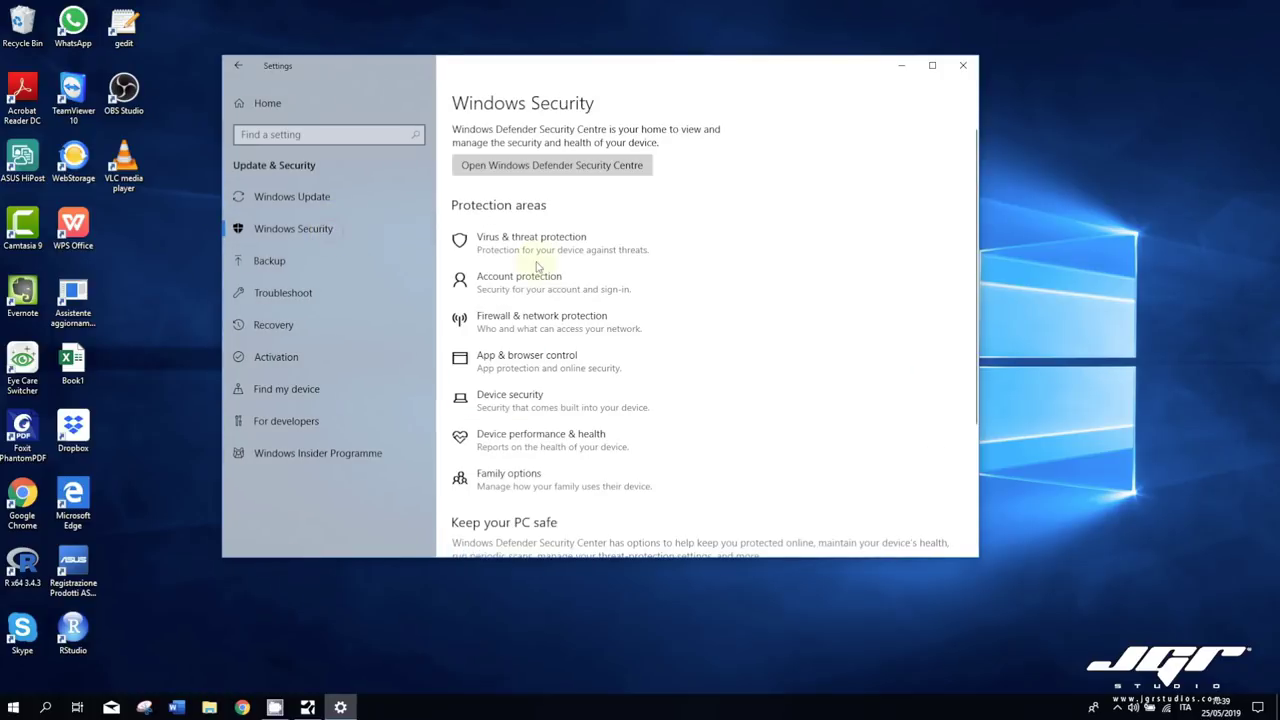
left_click(614, 166)
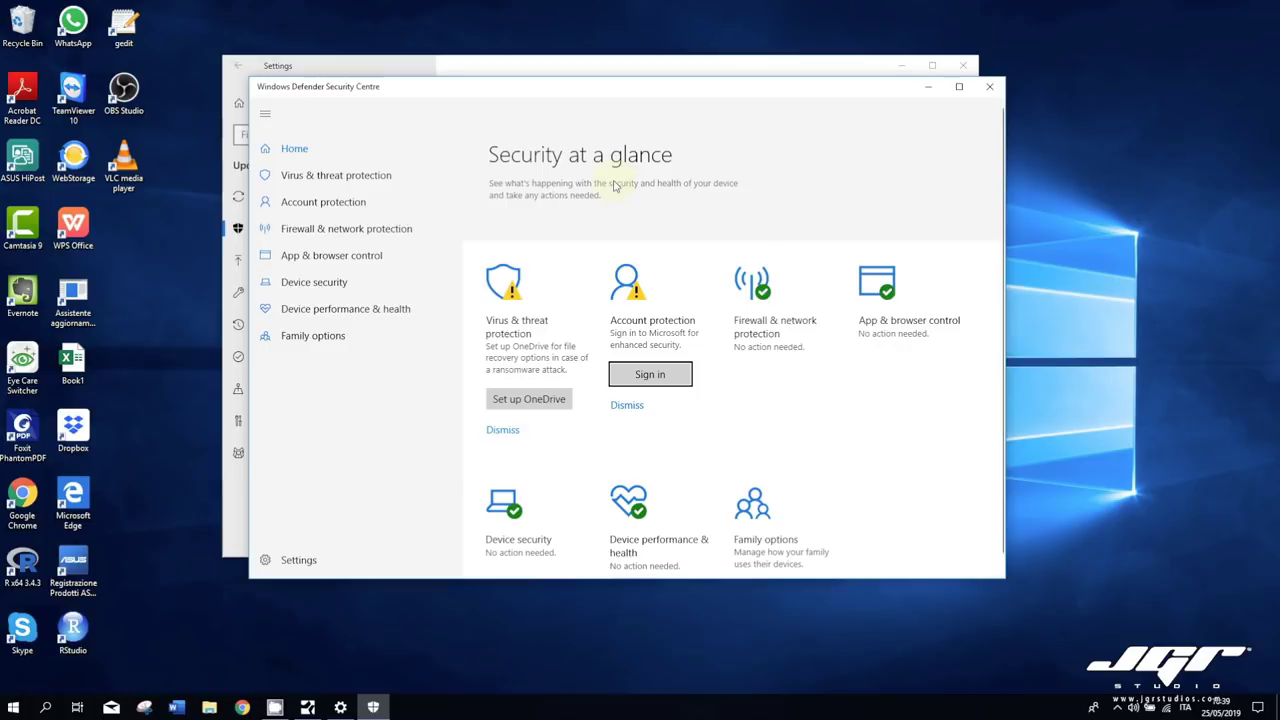
left_click(989, 86)
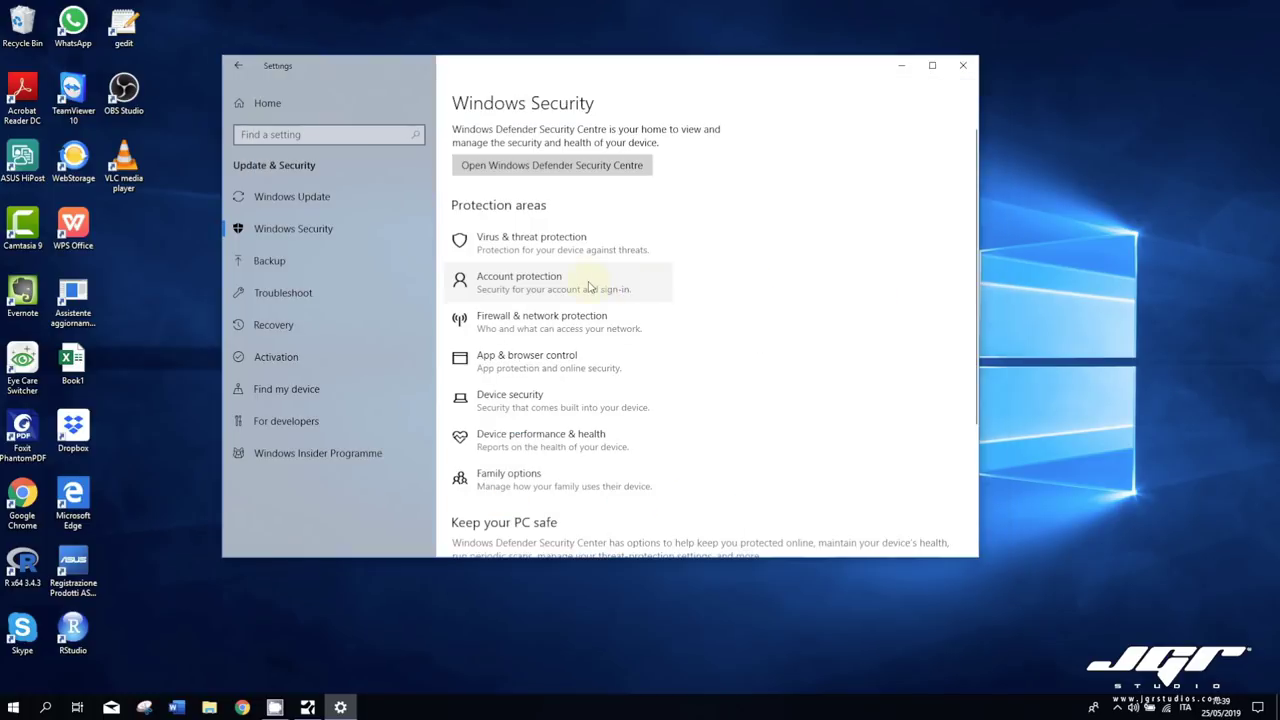
Step: Turn Windows Defender's real-time protection off and back on in the virus & threat protection settings
left_click(591, 250)
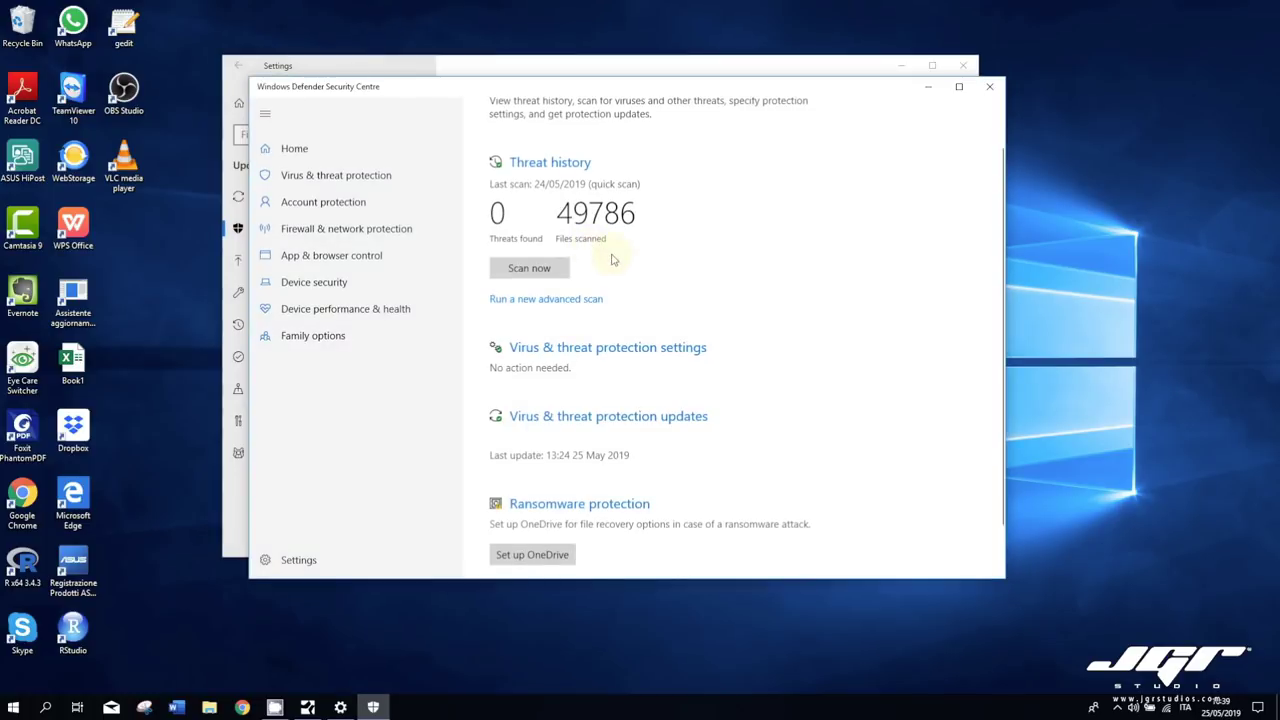
left_click(648, 350)
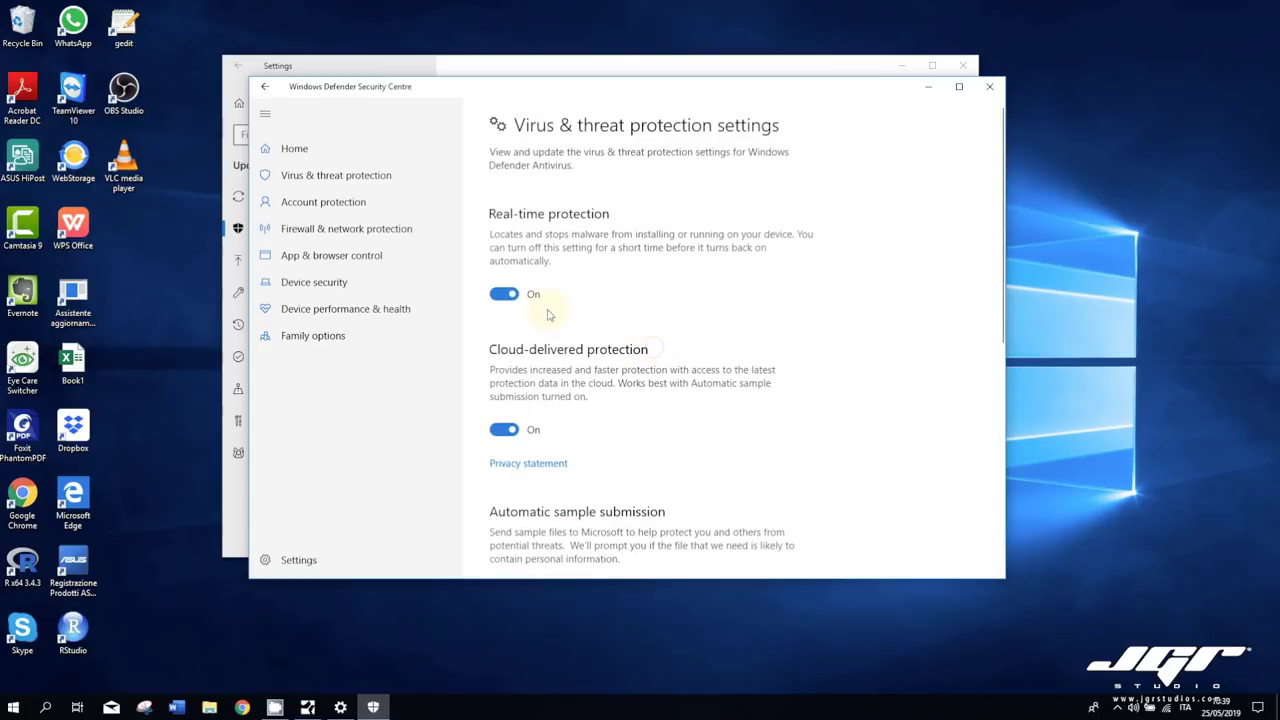
left_click(505, 294)
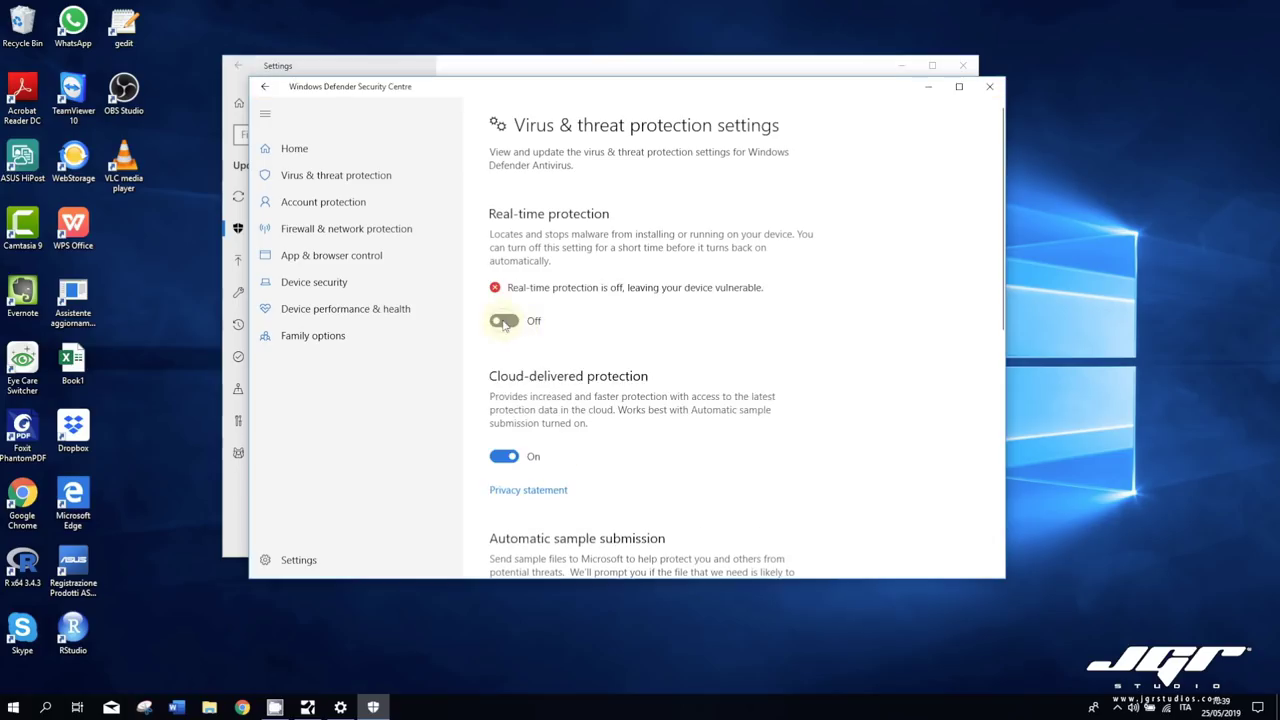
left_click(507, 322)
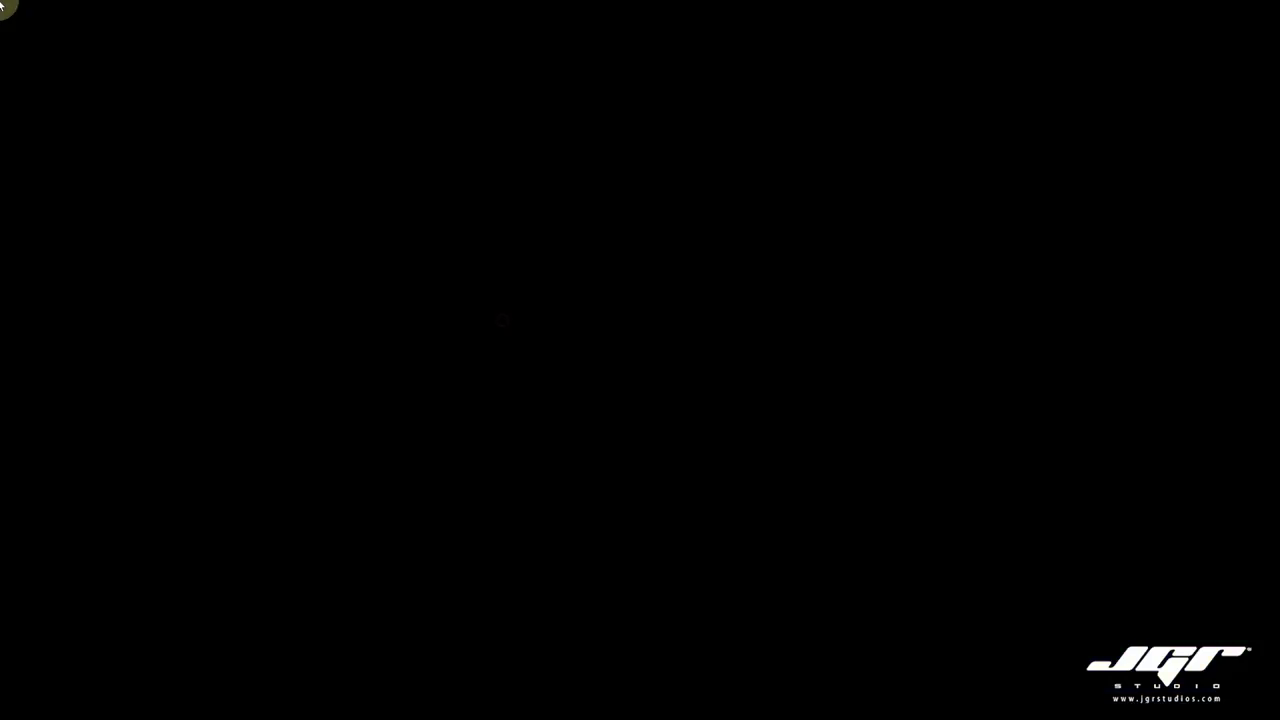
left_click(655, 342)
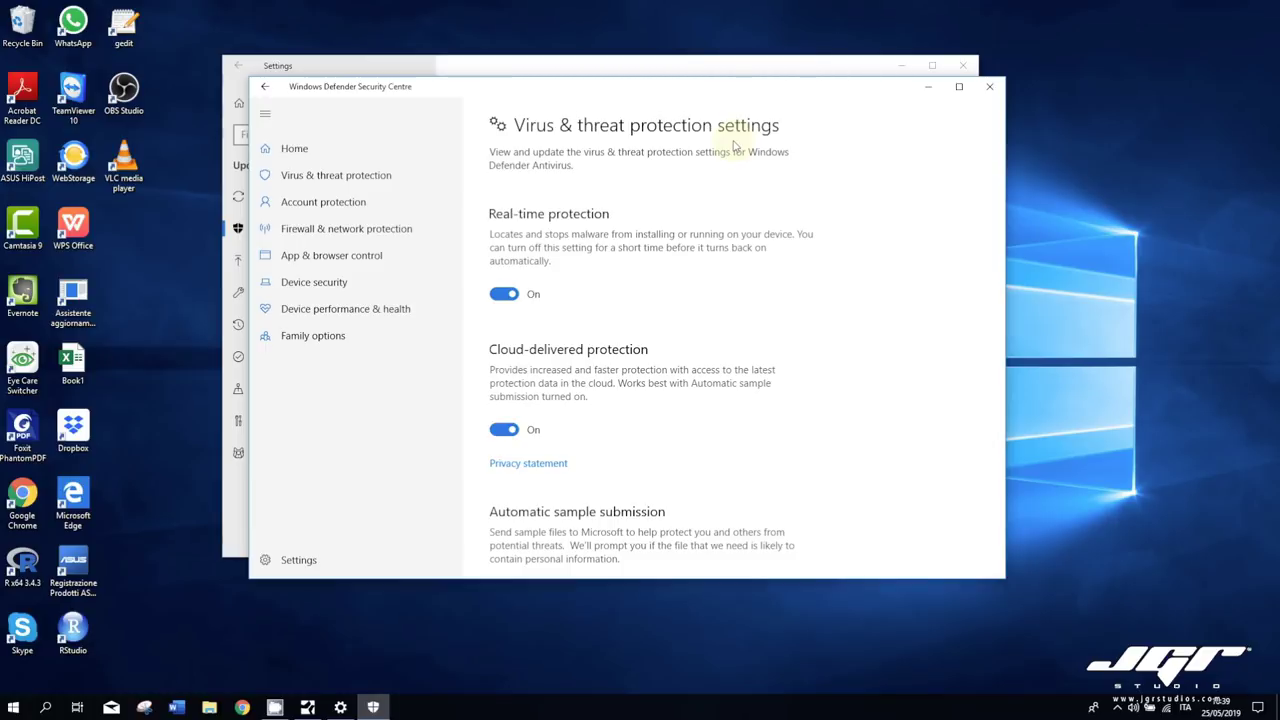
Step: View the notification centre and its quick actions, and close the Windows Defender Security Centre window
left_click(1262, 707)
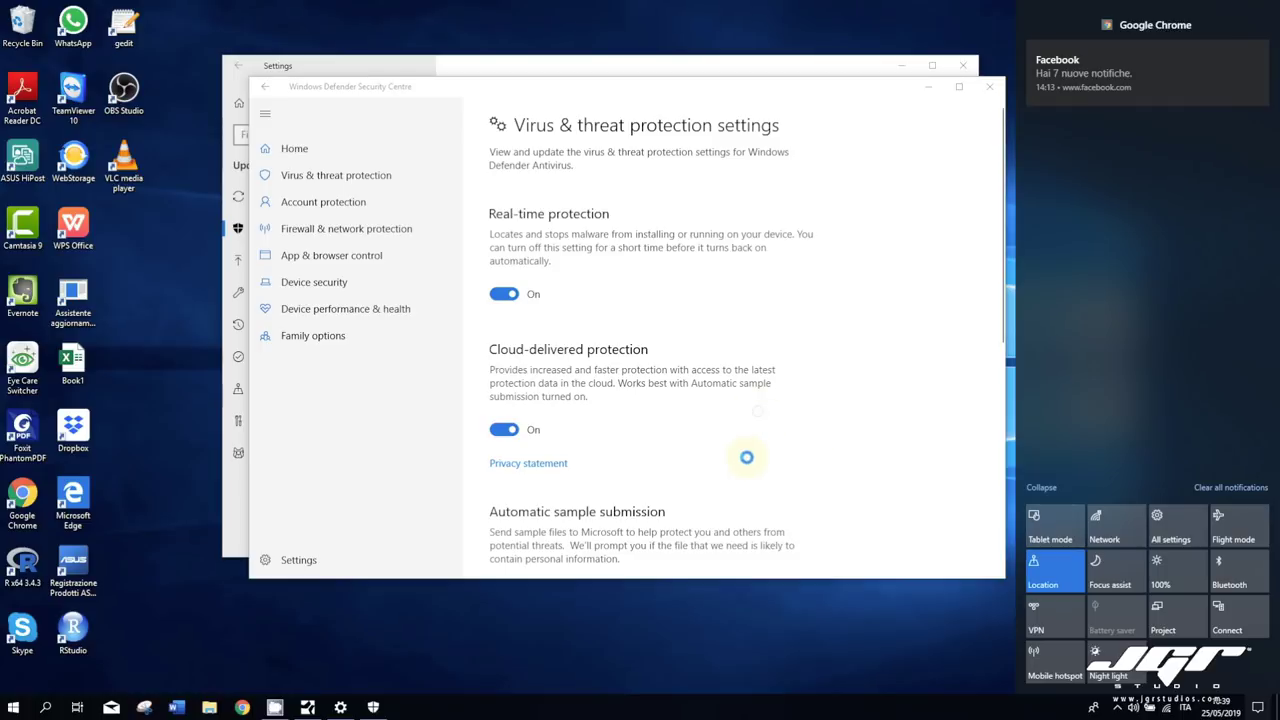
left_click_drag(806, 88, 756, 92)
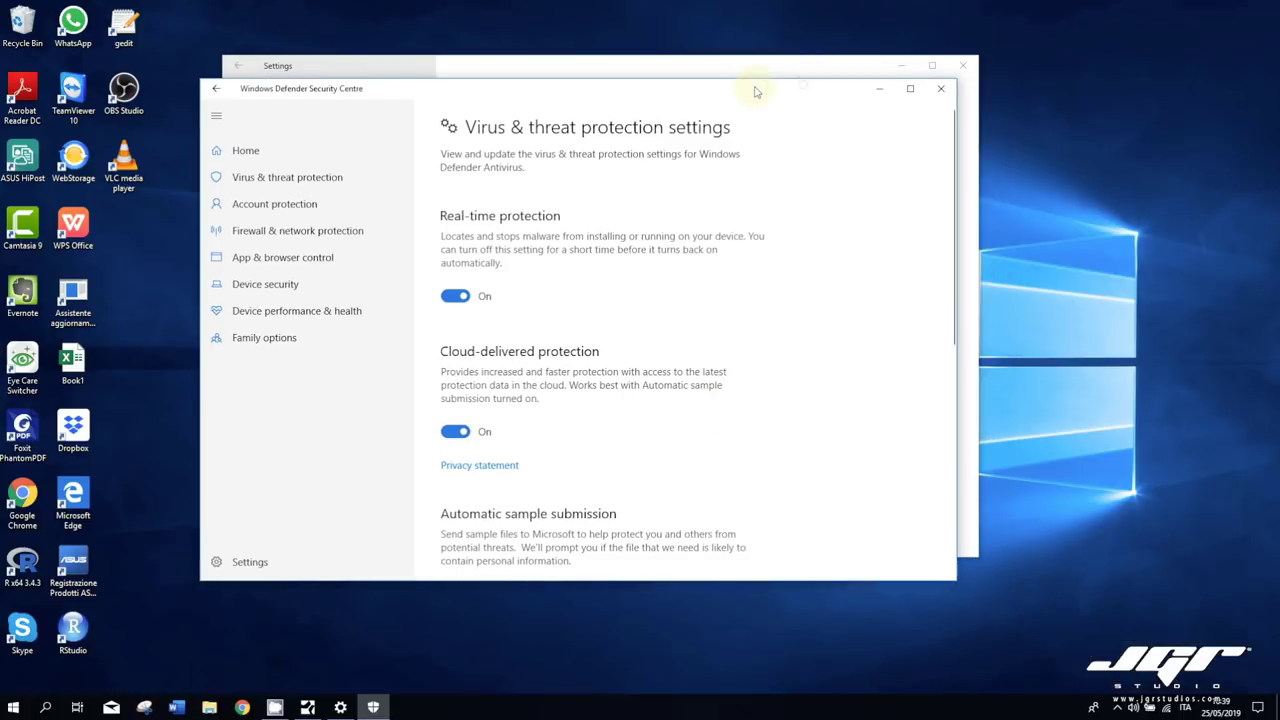
left_click(940, 88)
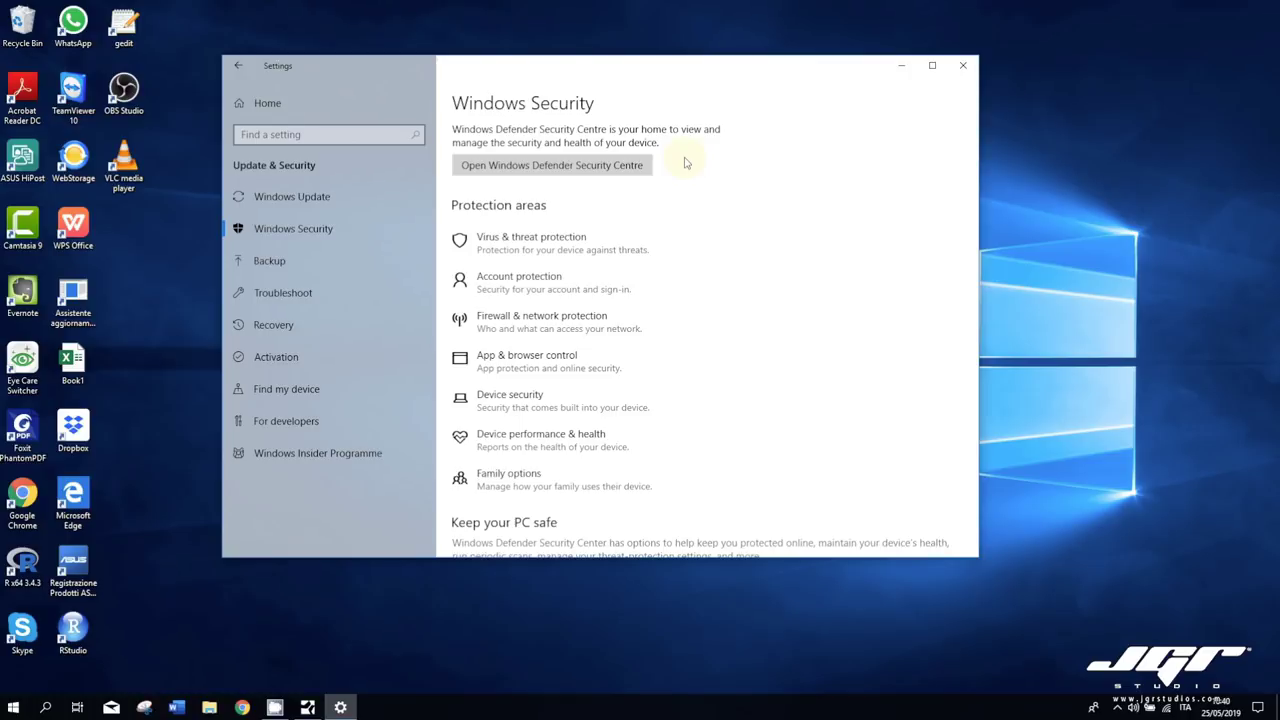
Step: Open the Windows Update page and save the active hours as 8:00 to 17:00
left_click(288, 199)
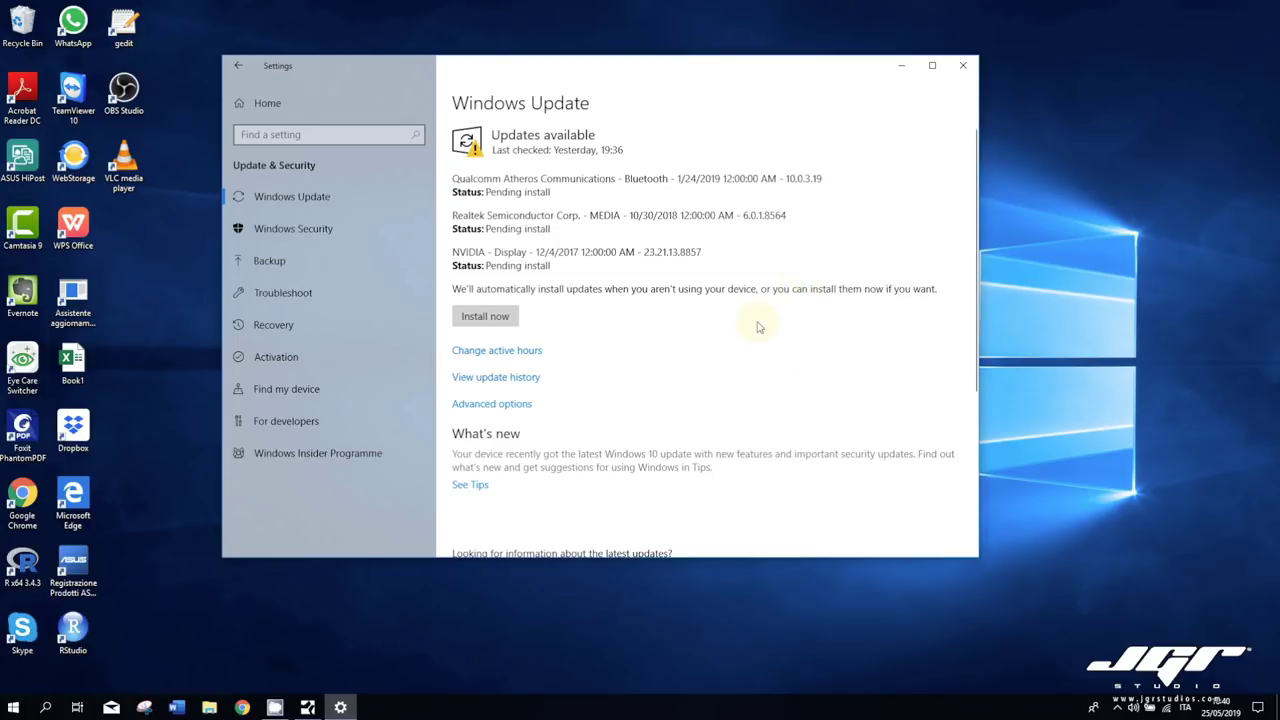
left_click(512, 352)
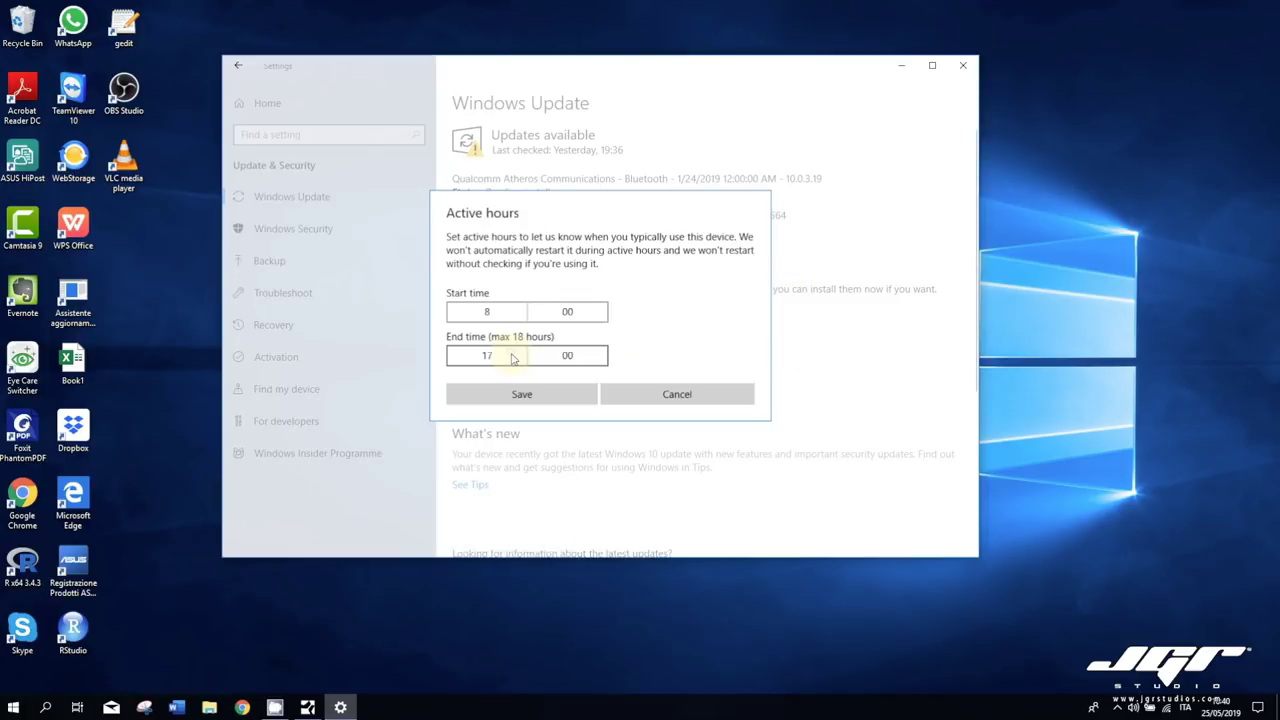
left_click(563, 403)
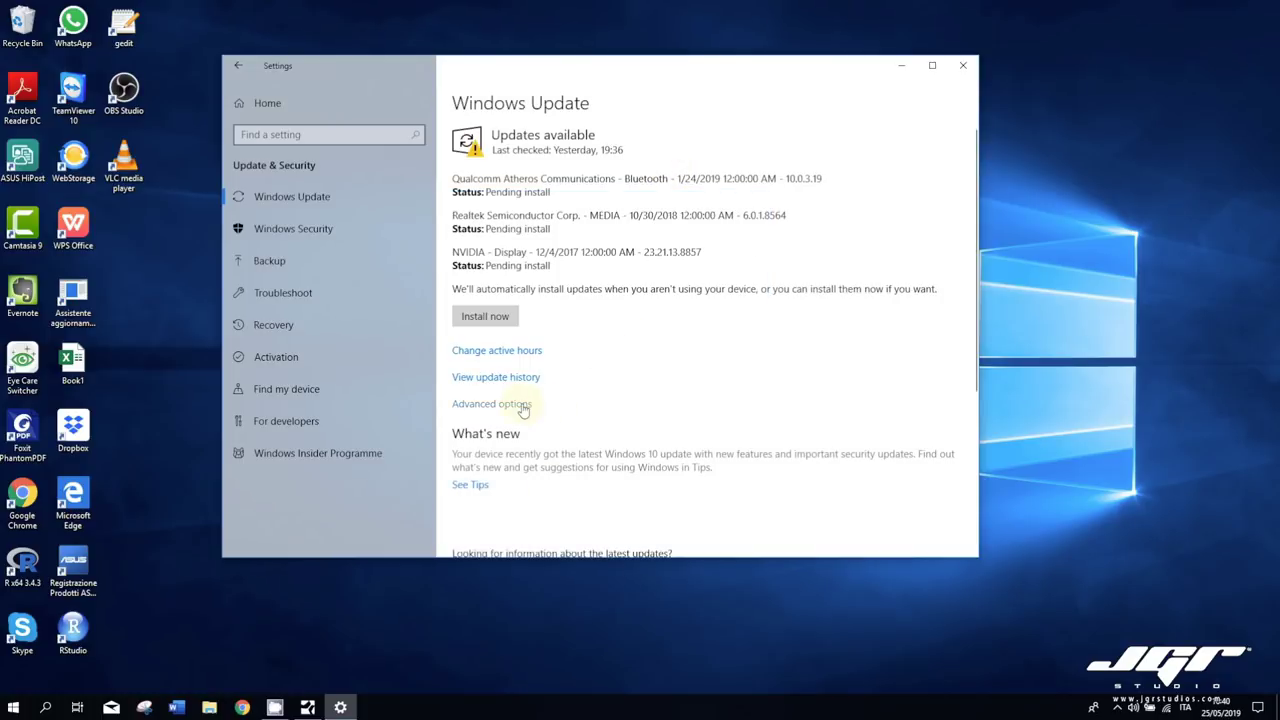
Step: View the advanced options of Windows Update and return to the Windows Update page
left_click(491, 404)
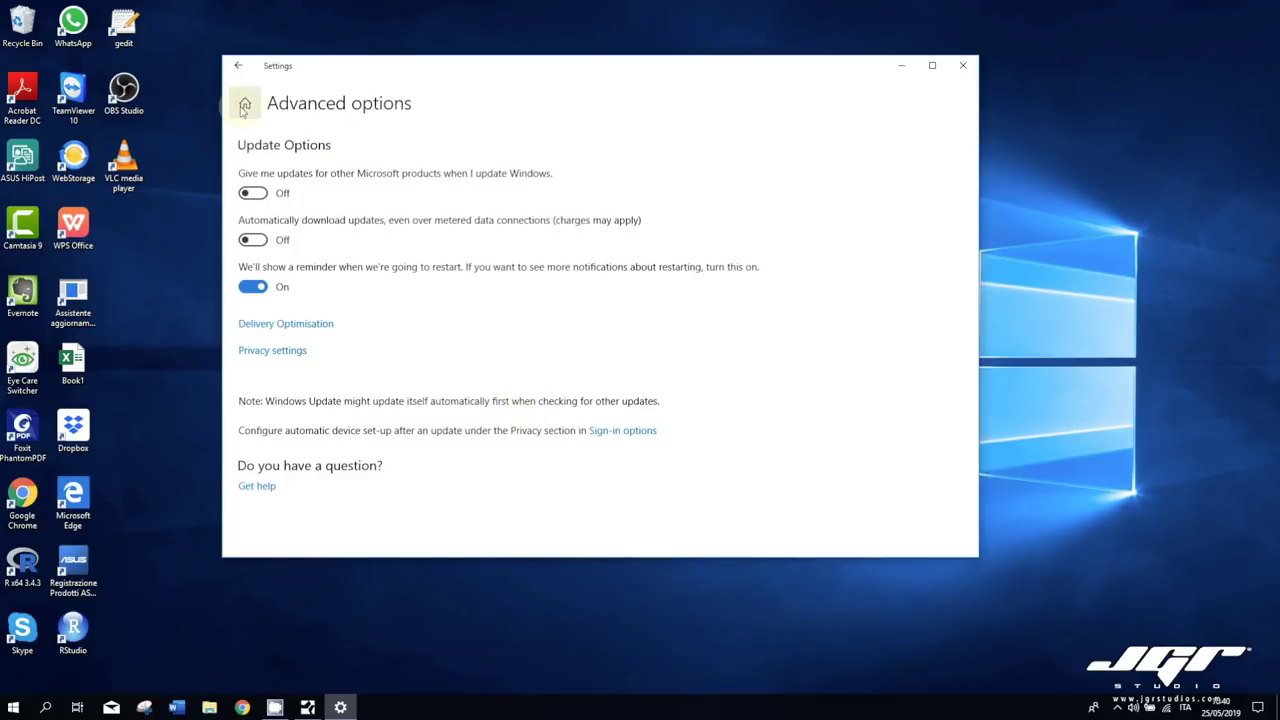
left_click(239, 66)
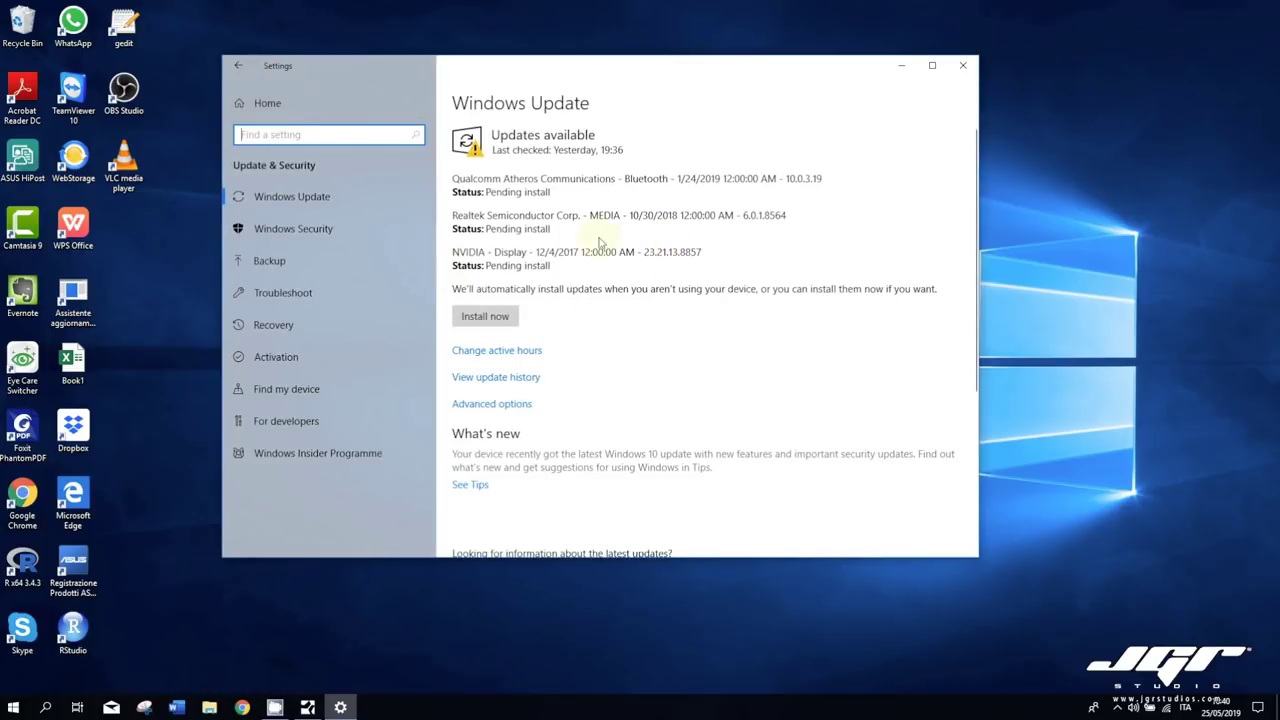
left_click(322, 197)
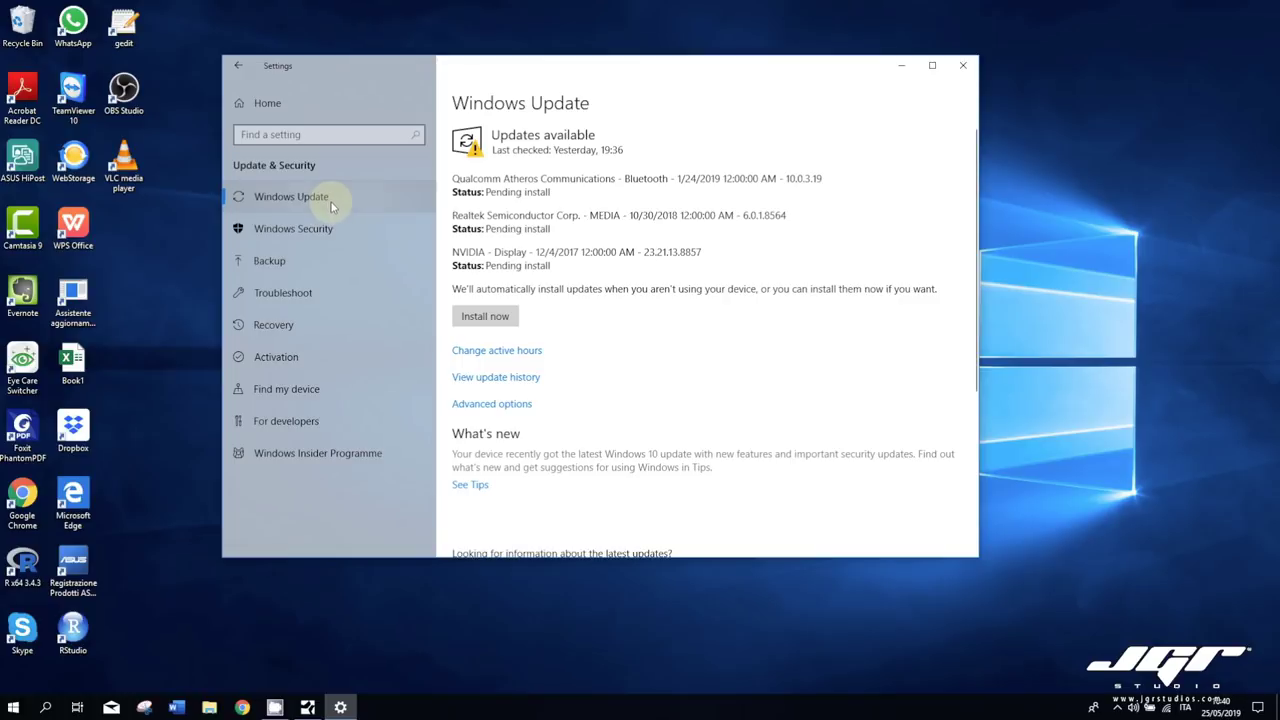
Step: Examine the update history for the installed feature and quality updates
left_click(524, 382)
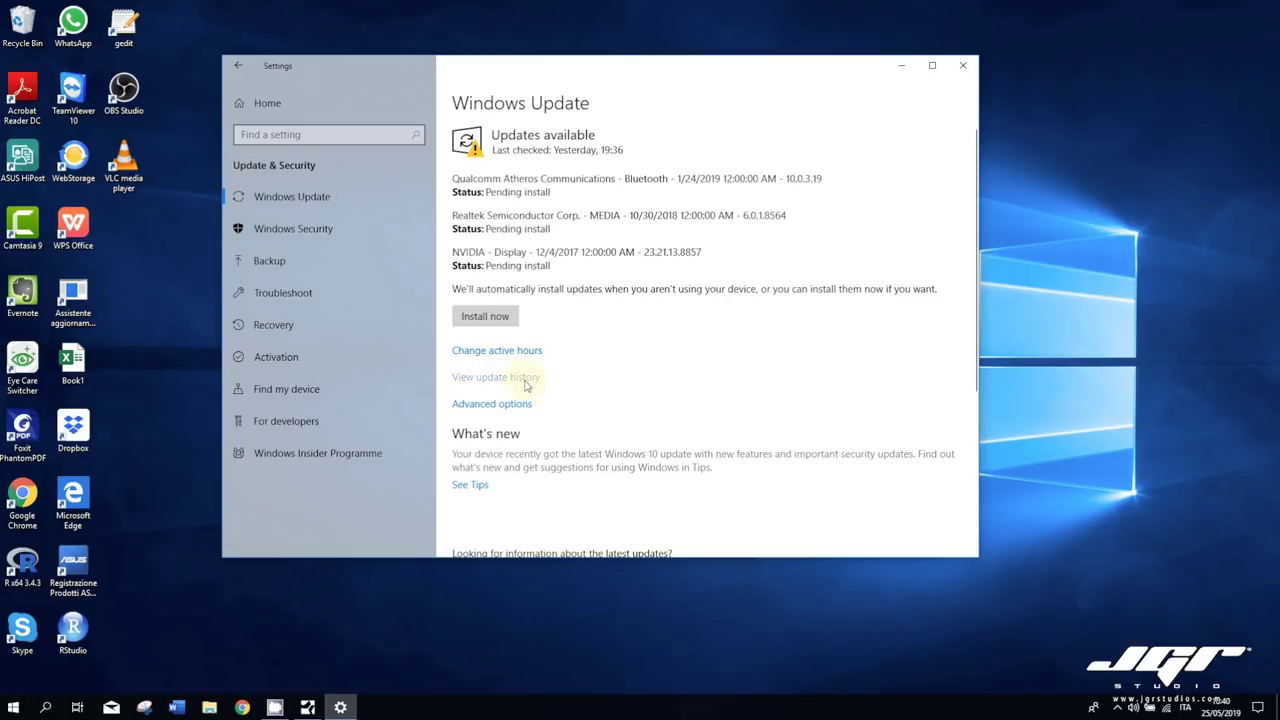
scroll(522, 392, "down", 10)
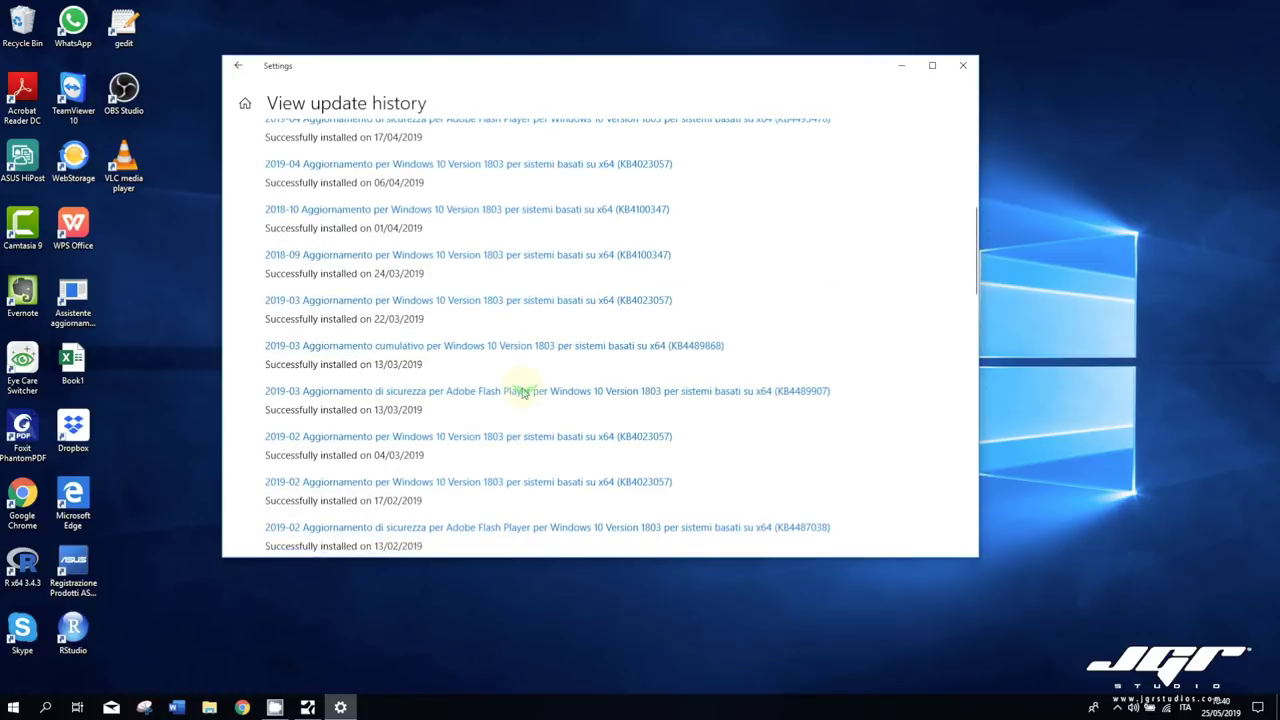
scroll(522, 392, "up", 10)
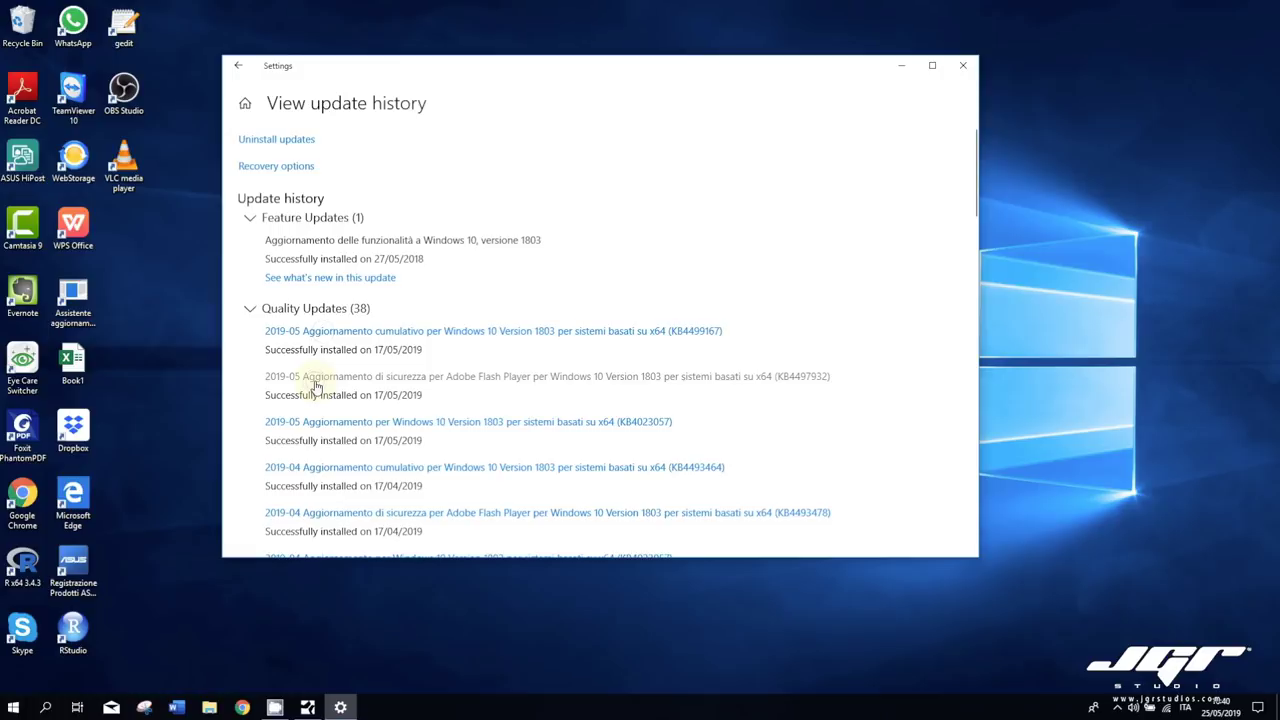
Step: Return to the Windows Settings home page and close the Settings window
left_click(244, 103)
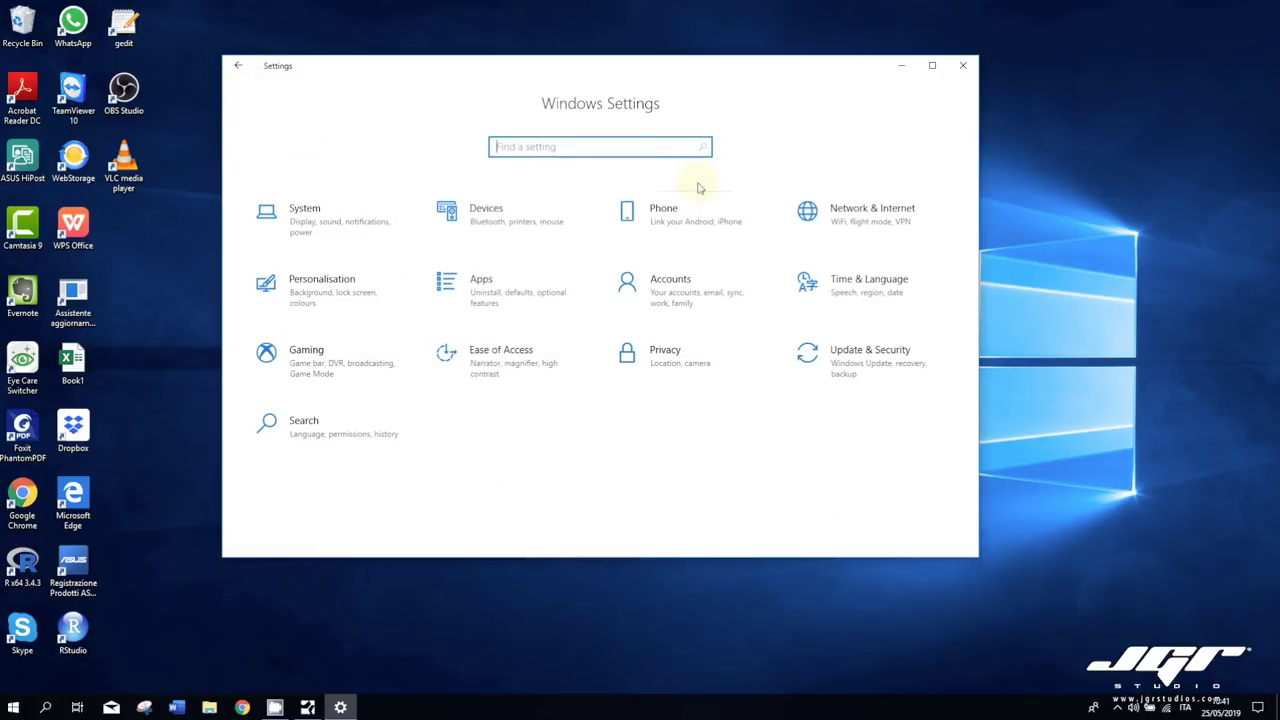
left_click_drag(636, 72, 702, 116)
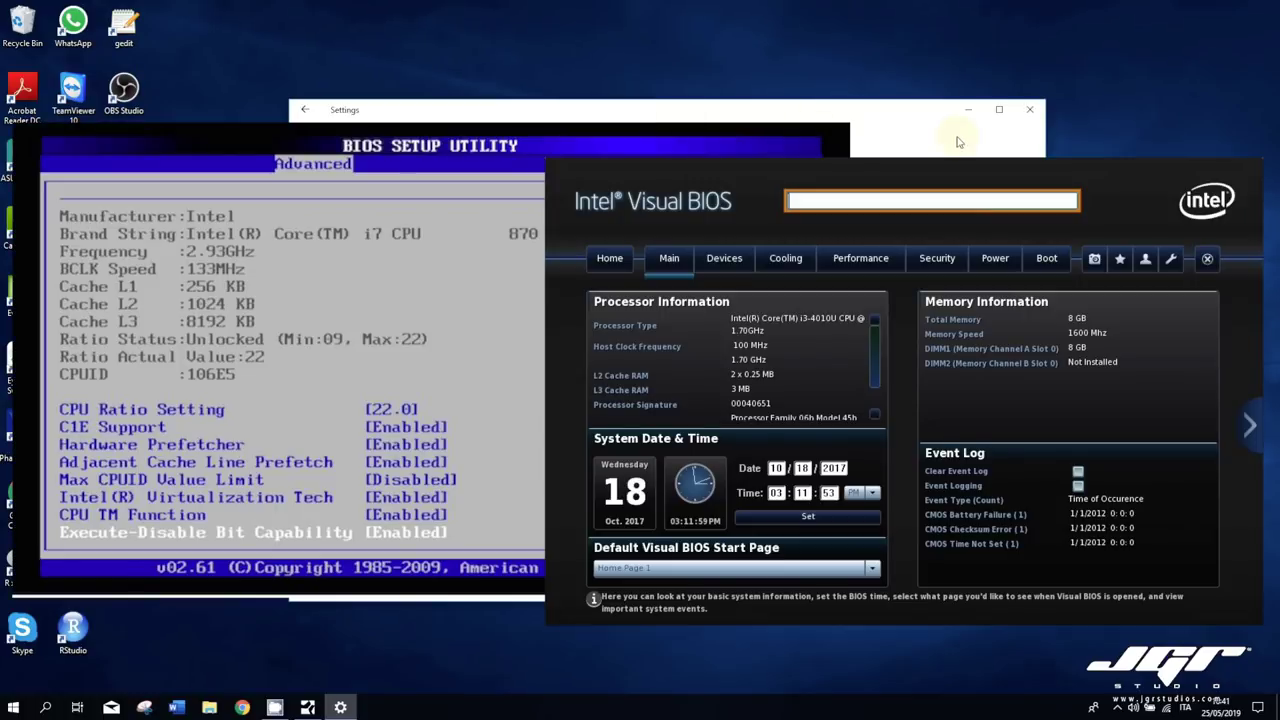
left_click(1034, 109)
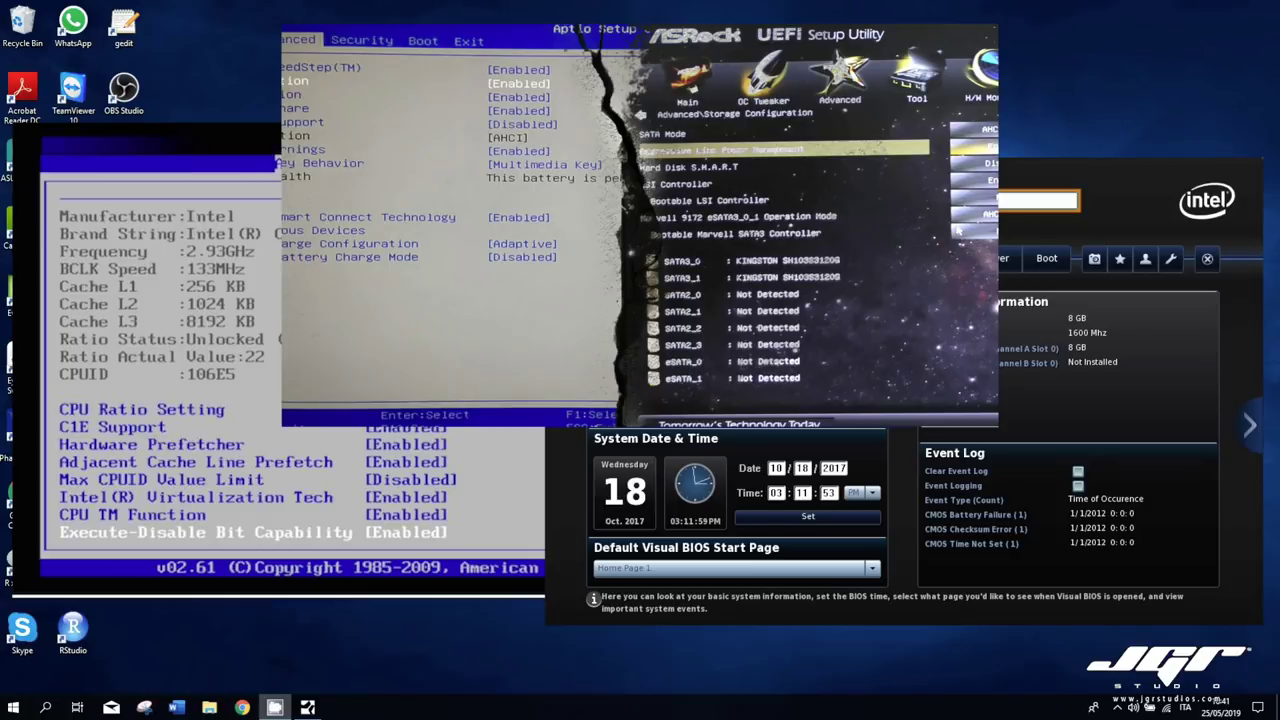